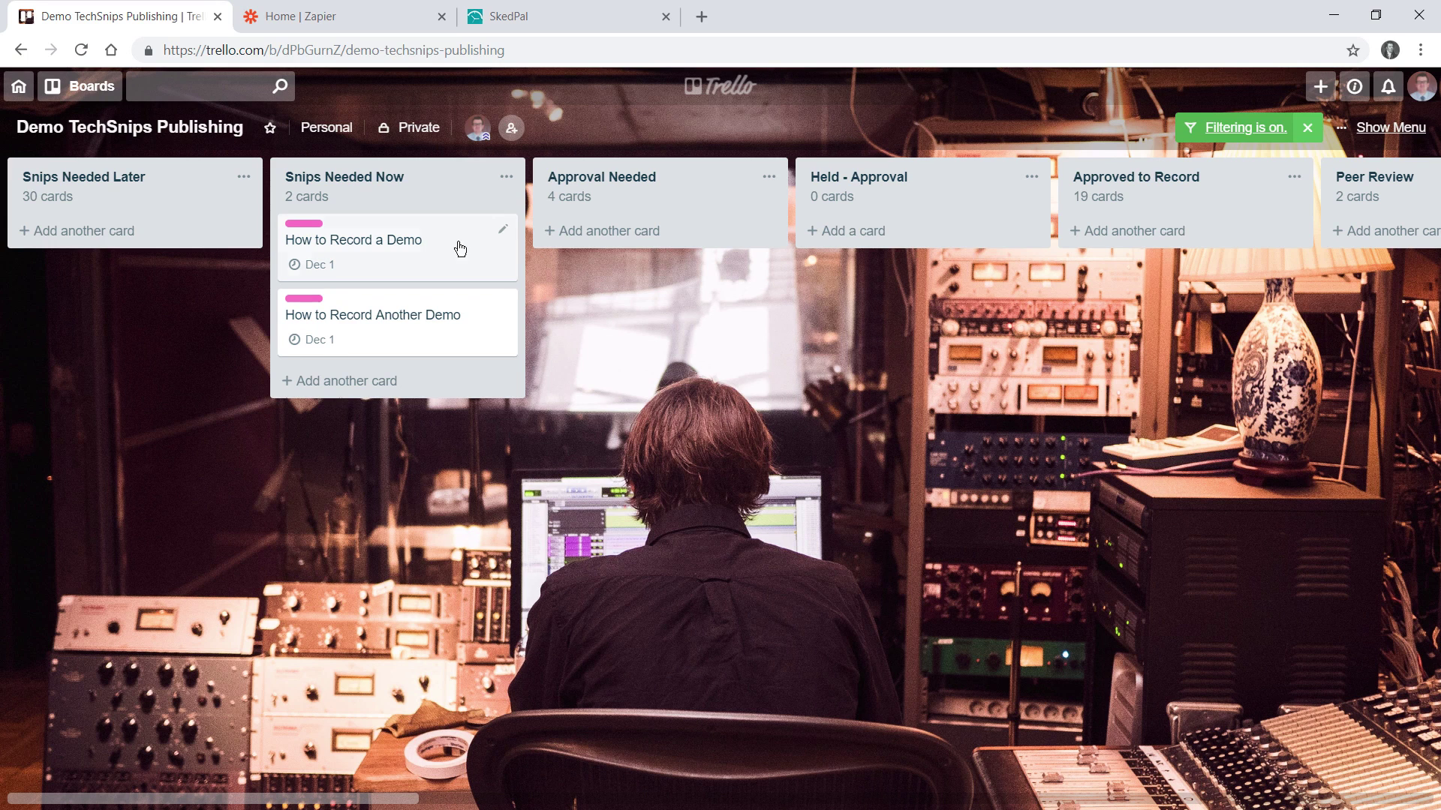
Move the How to Record a Demo card into Approval Needed and add yourself as its member
{"action": "left_click_drag", "start_coordinate": [442, 258], "coordinate": [709, 248]}
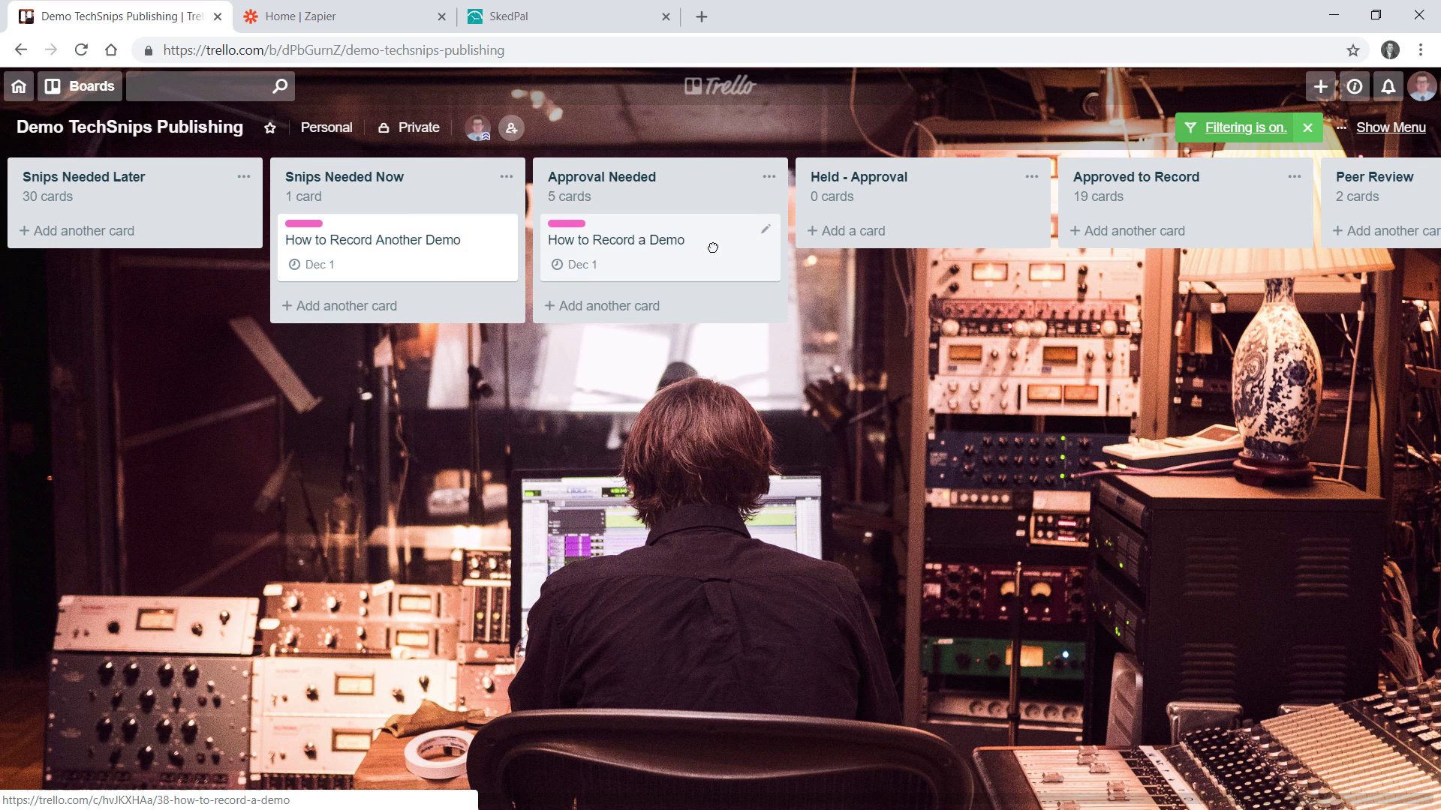
{"action": "left_click", "coordinate": [765, 229]}
{"action": "left_click", "coordinate": [855, 267]}
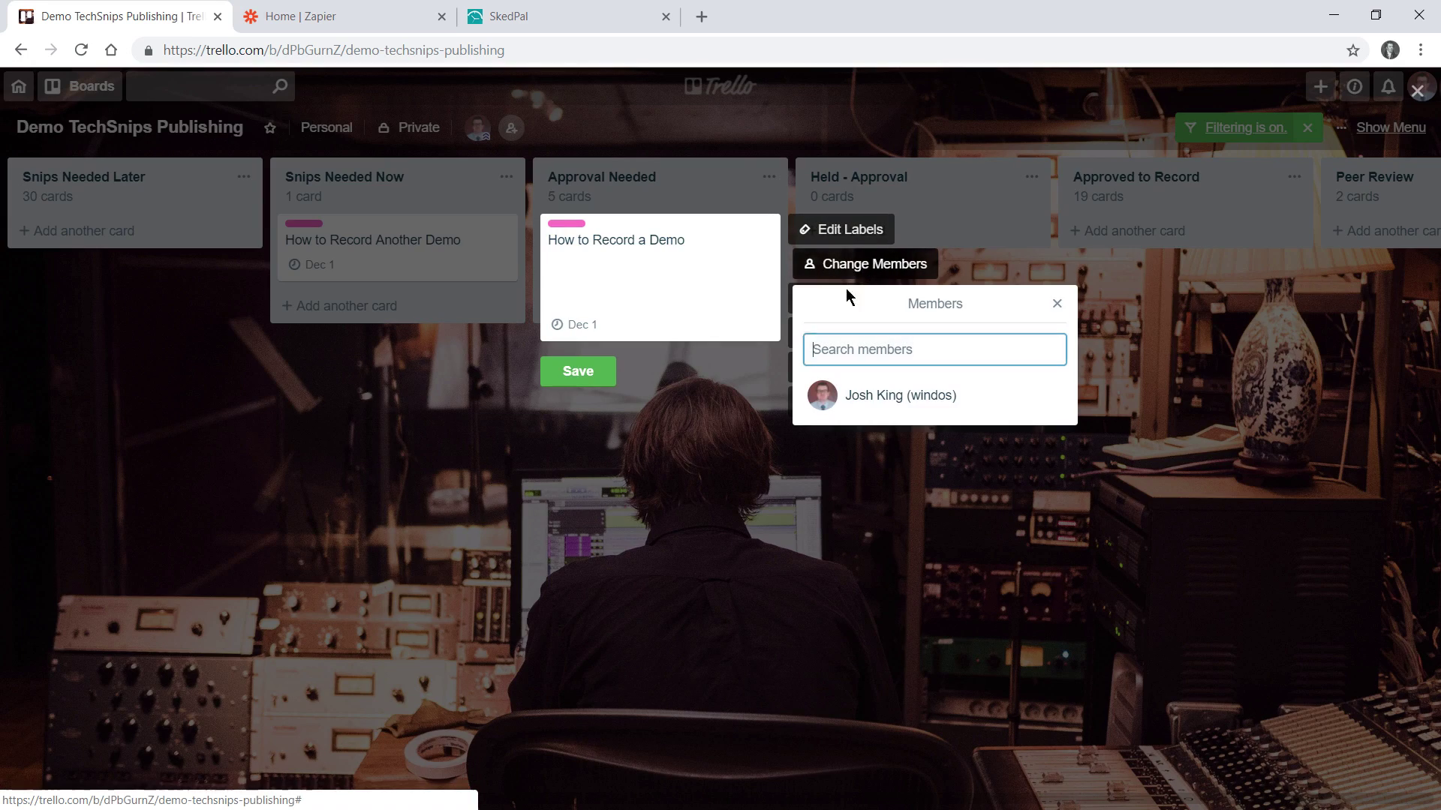
{"action": "left_click", "coordinate": [818, 395]}
{"action": "left_click", "coordinate": [586, 372]}
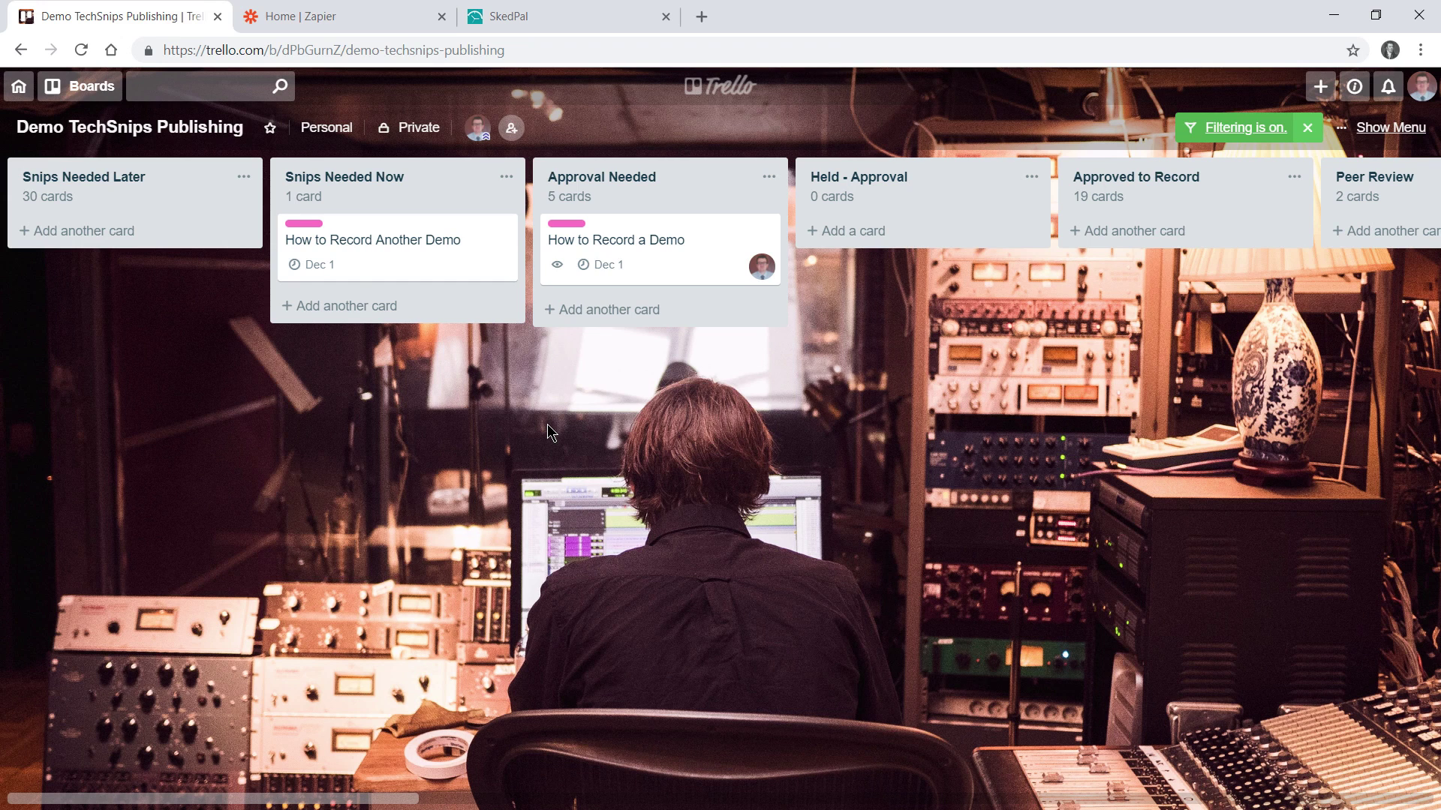
Create a new zap in Zapier with Trello as the trigger app and New Activity as the event
{"action": "left_click", "coordinate": [391, 16]}
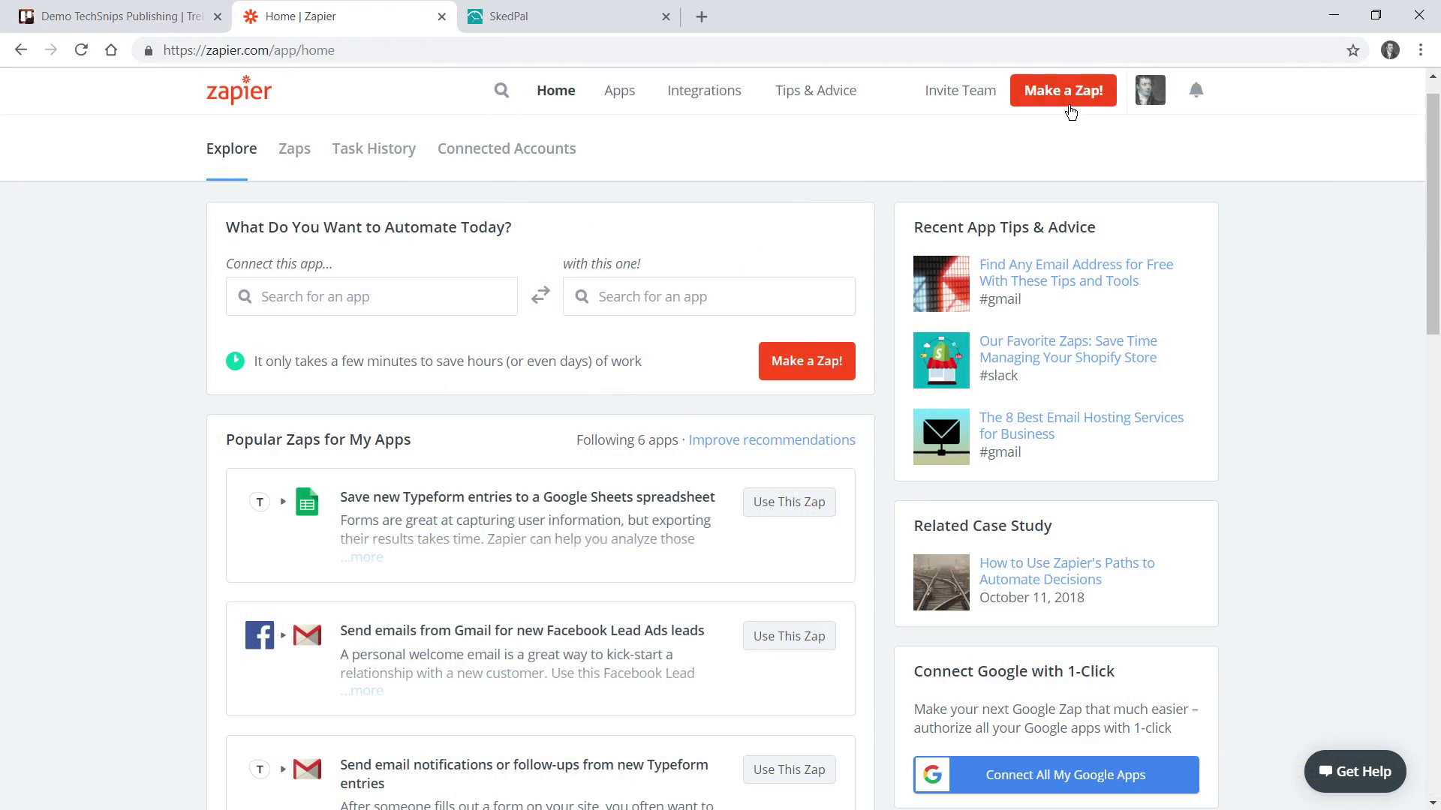
{"action": "left_click", "coordinate": [1070, 111]}
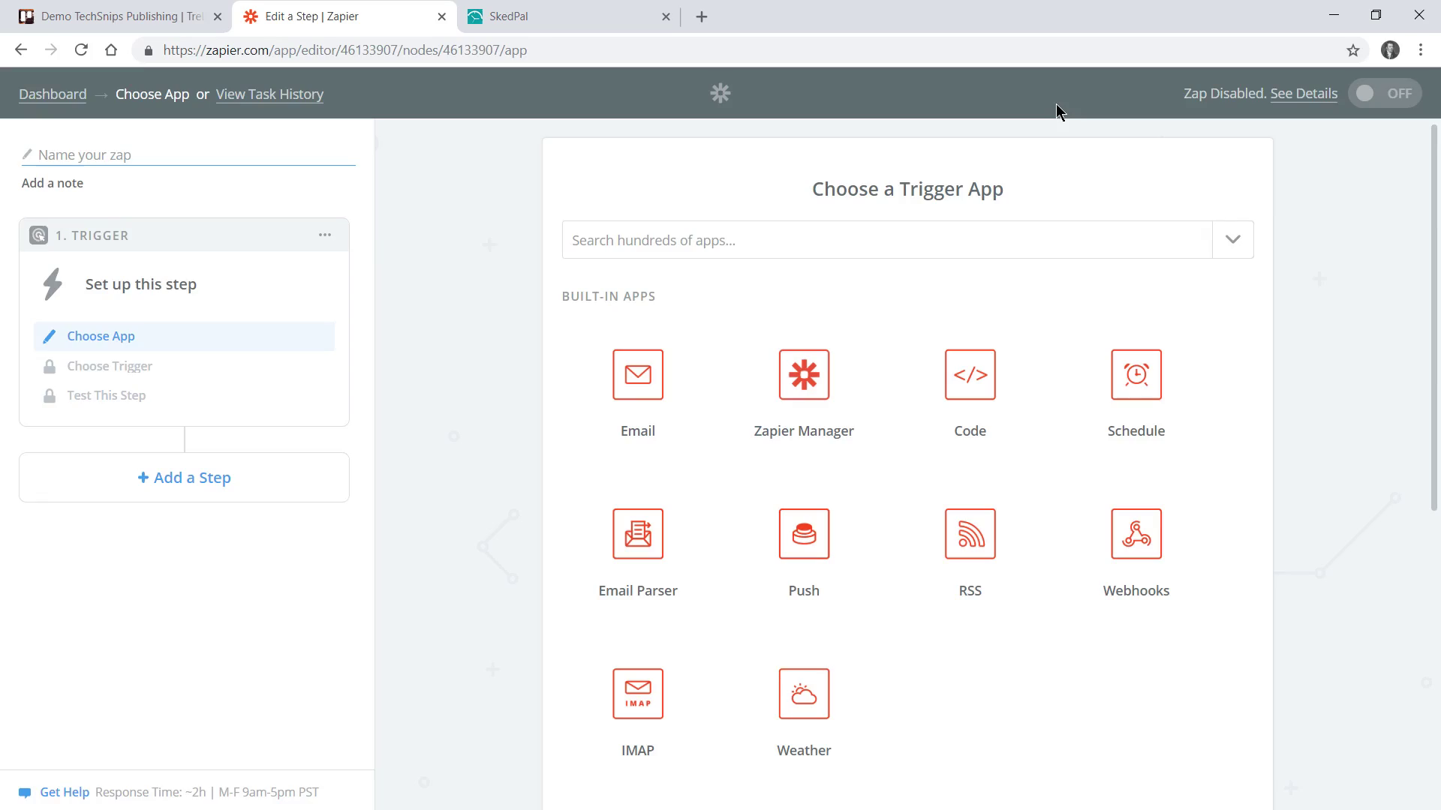
{"action": "left_click", "coordinate": [1025, 235]}
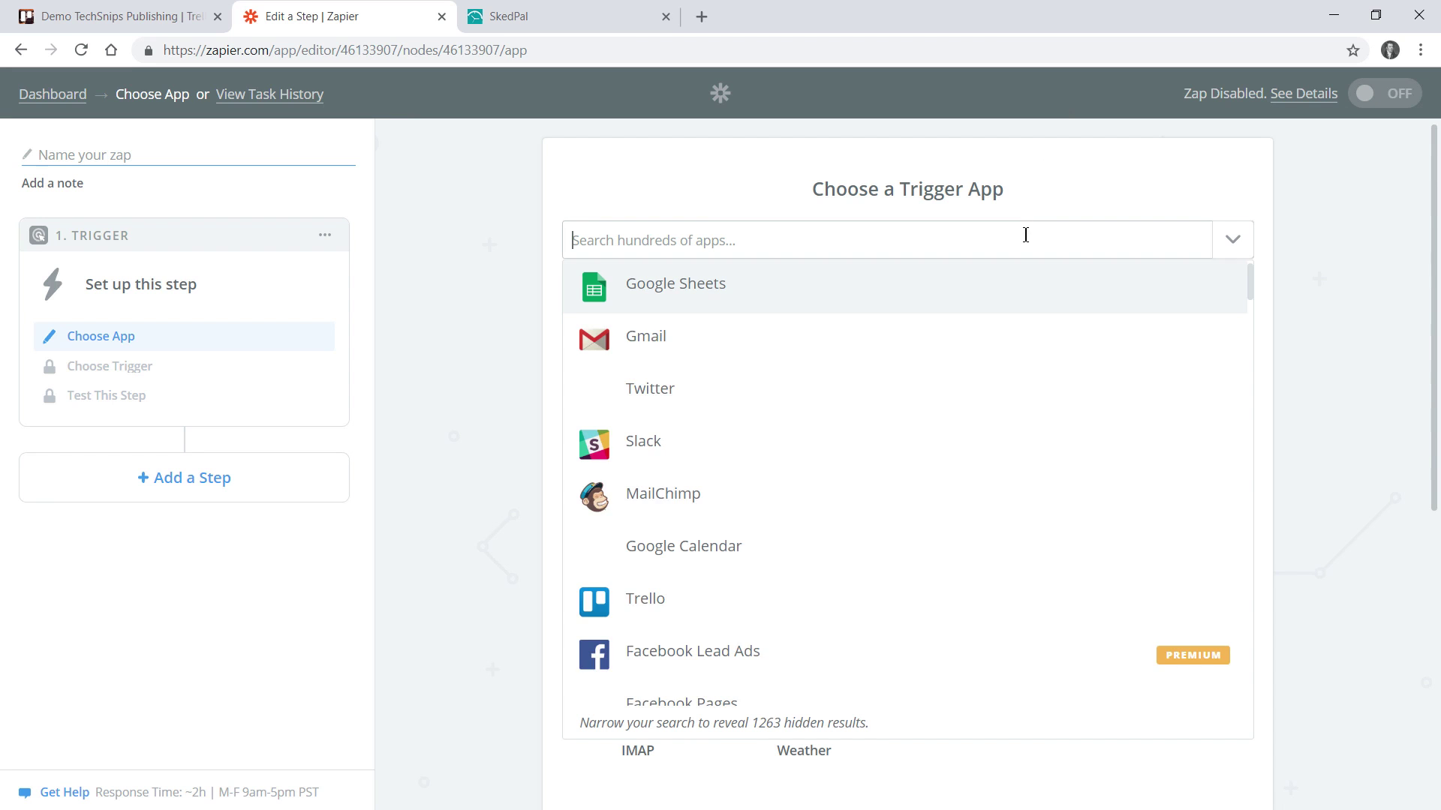
{"action": "type", "text": "tr"}
{"action": "left_click", "coordinate": [984, 298]}
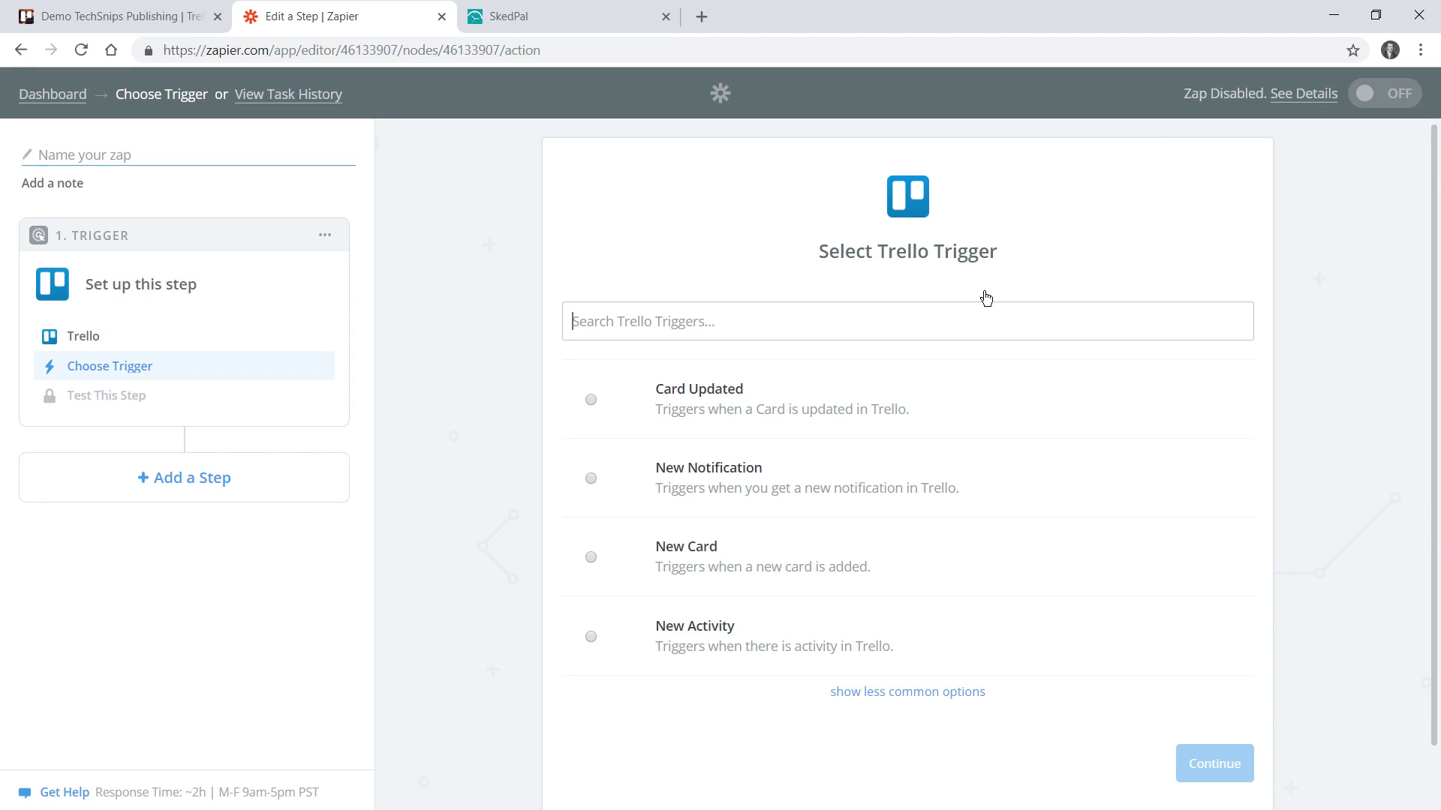
{"action": "left_click", "coordinate": [887, 643]}
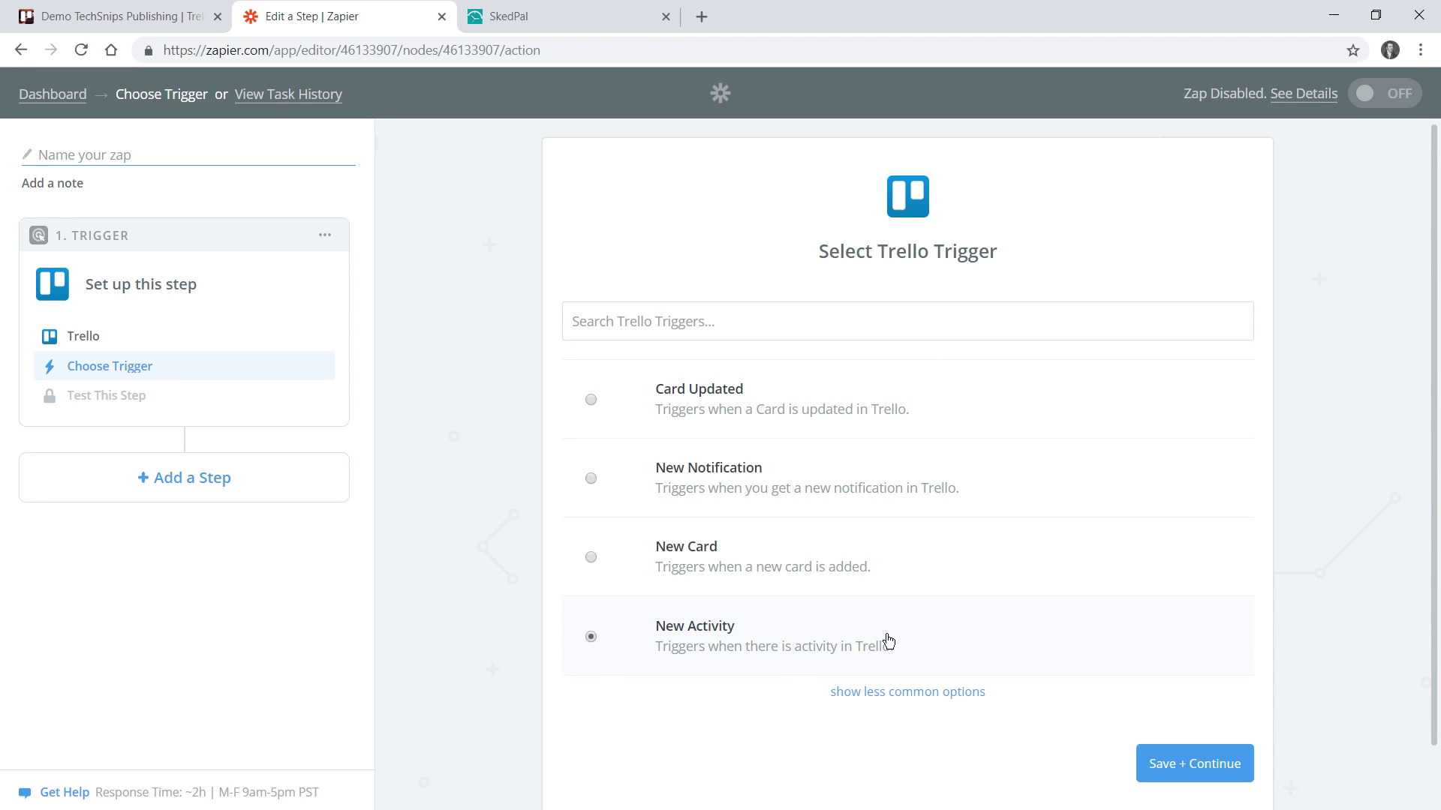
{"action": "left_click", "coordinate": [1199, 765]}
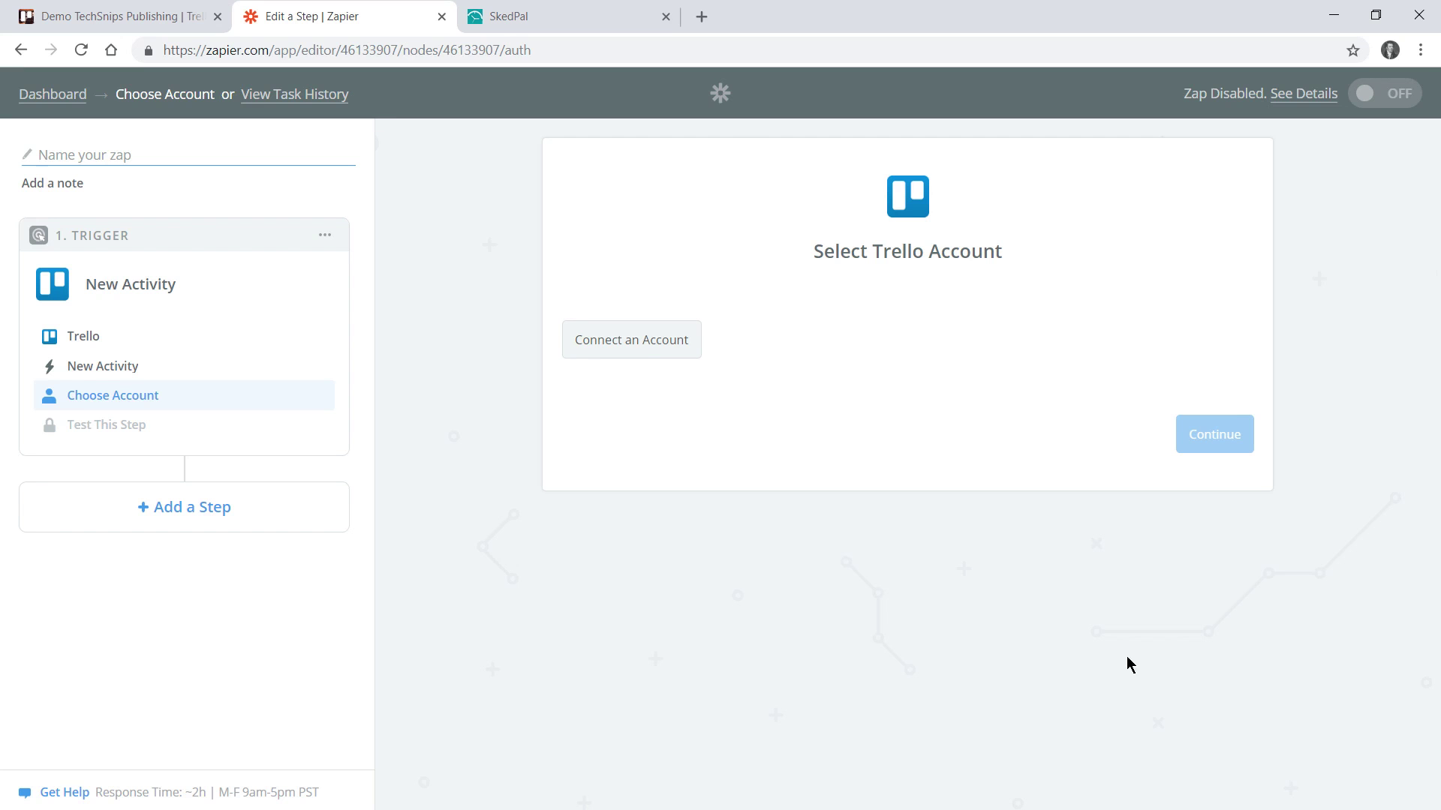
Connect and authorize the Trello account, test it successfully, and continue to the trigger options
{"action": "left_click", "coordinate": [647, 341]}
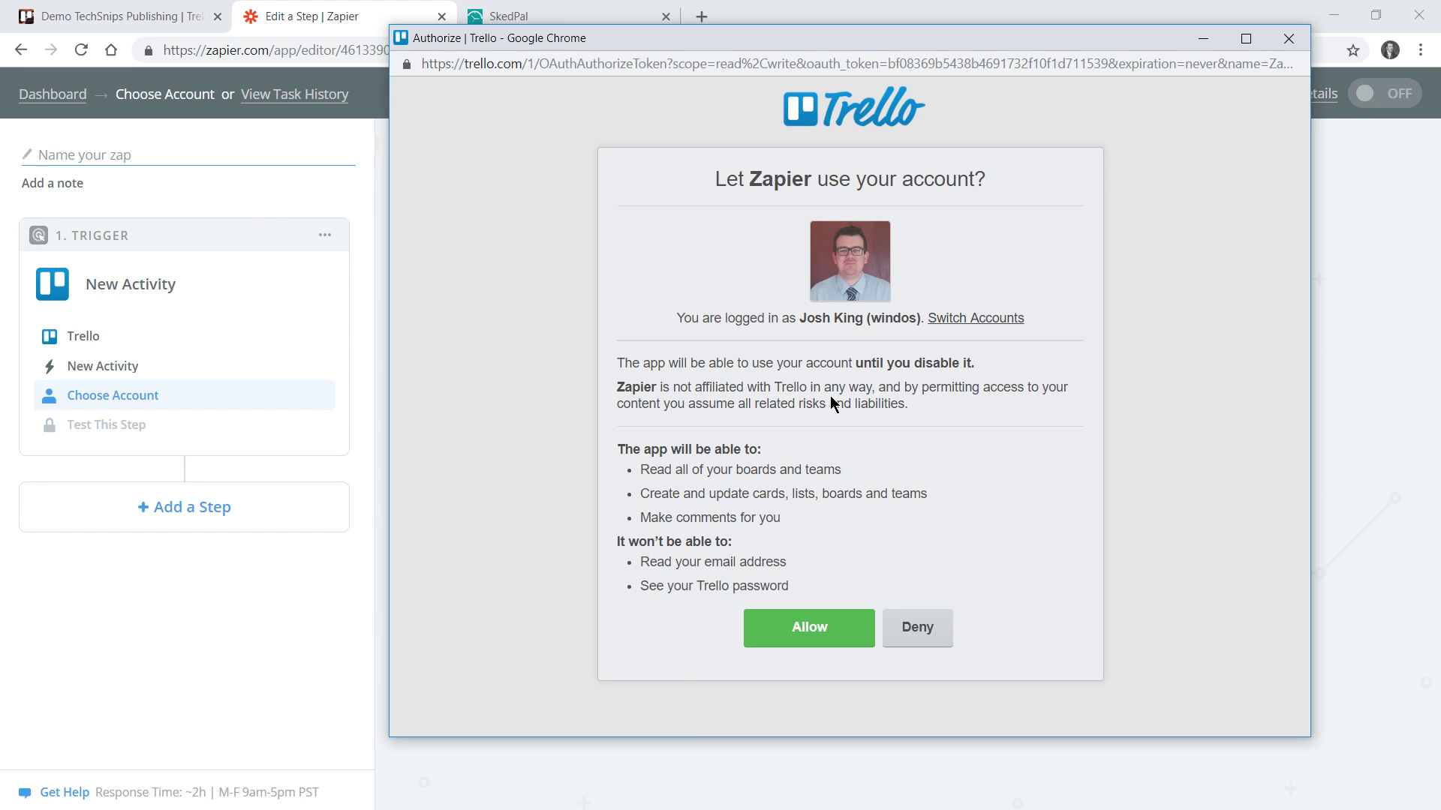
{"action": "left_click", "coordinate": [825, 632]}
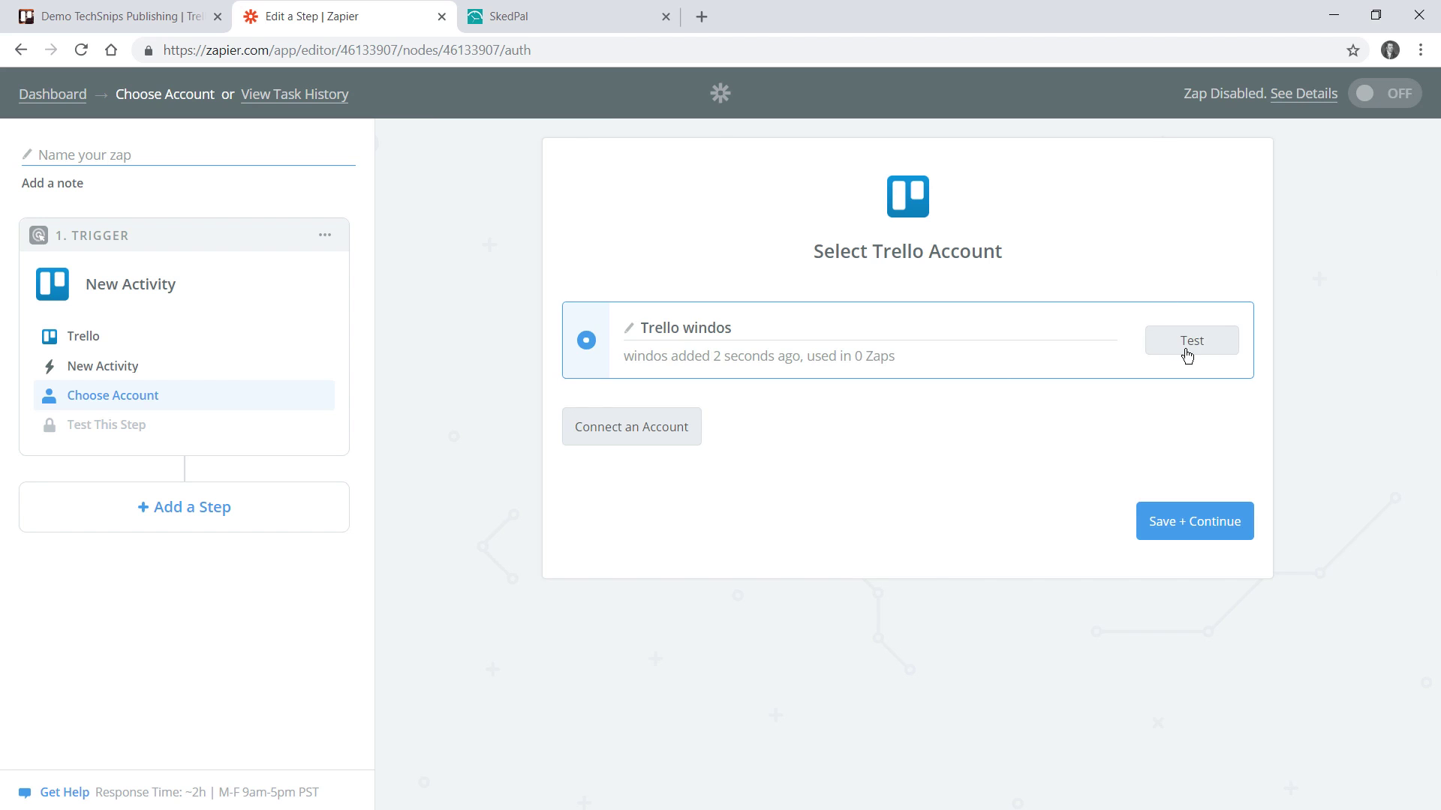
{"action": "left_click", "coordinate": [1186, 353]}
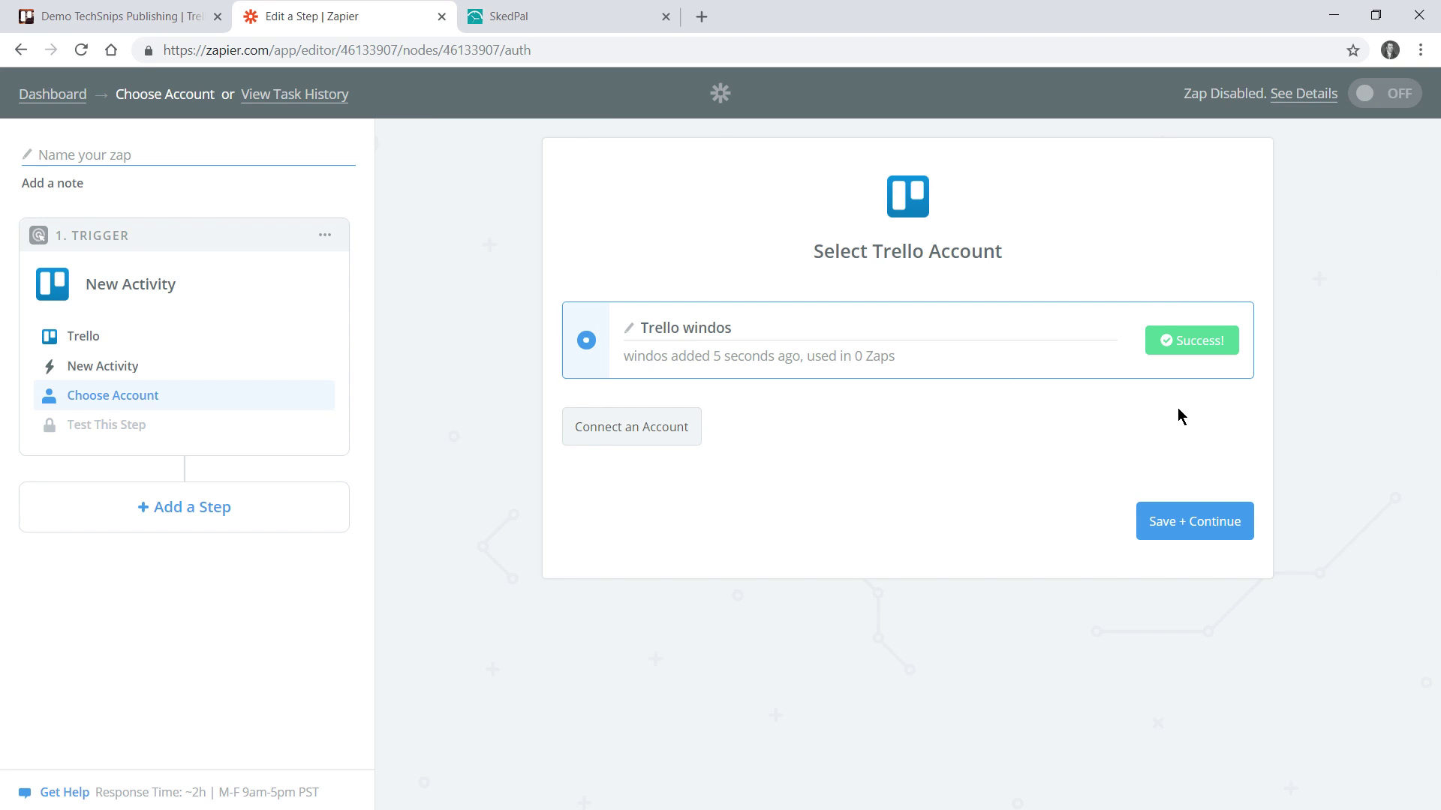
{"action": "left_click", "coordinate": [1212, 529]}
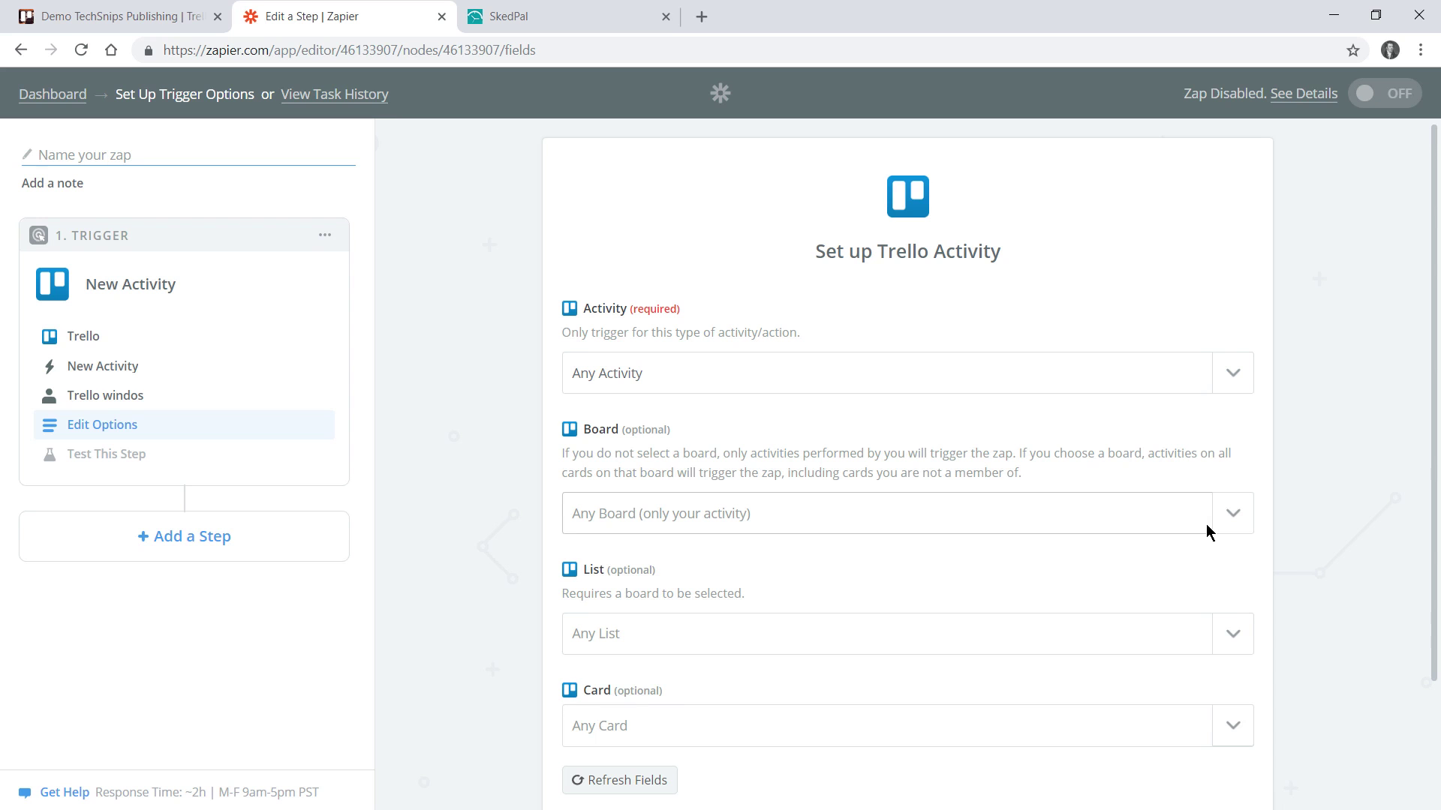
Set the trigger to Member Added to Card on the Demo TechSnips Publishing board, with Any List
{"action": "left_click", "coordinate": [984, 379]}
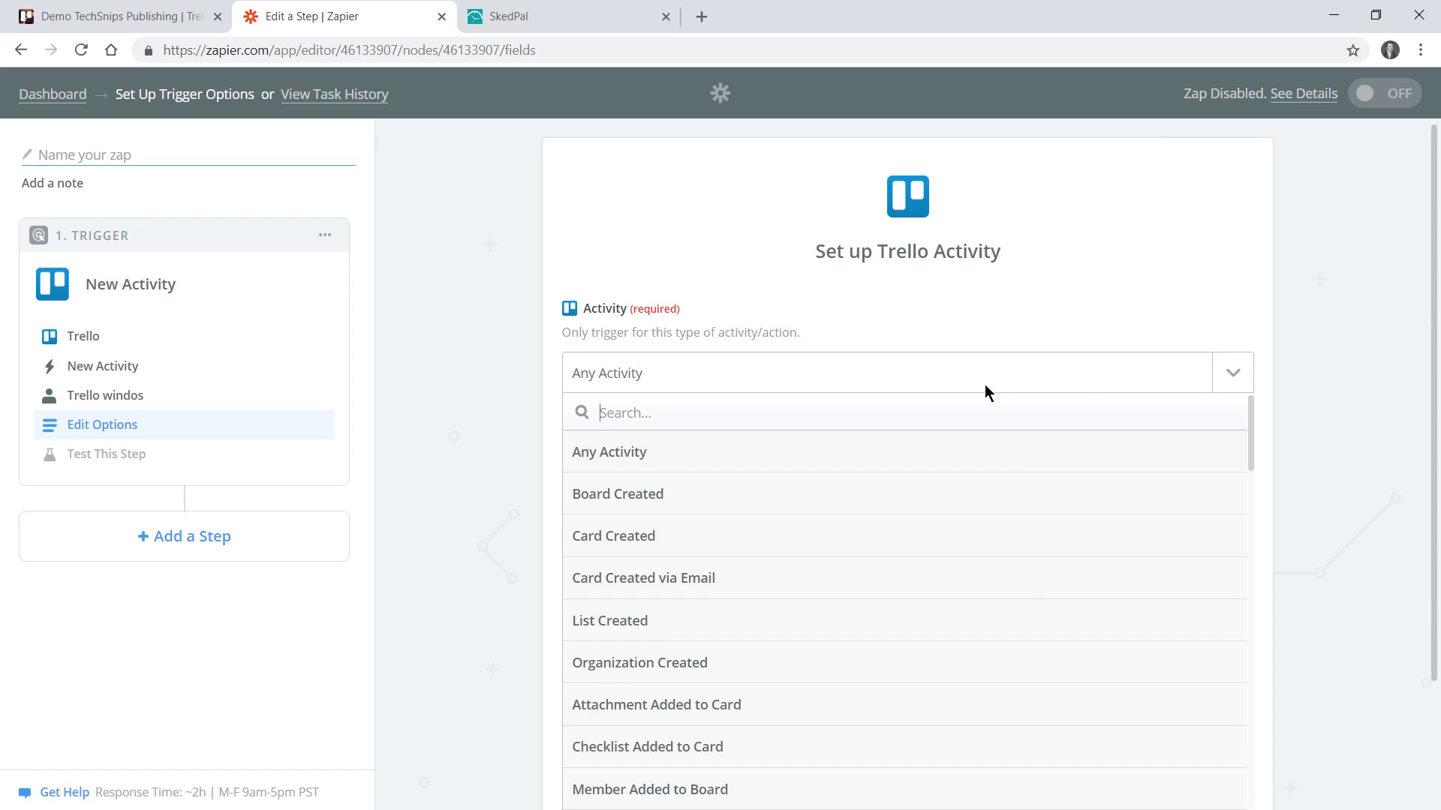
{"action": "type", "text": "member"}
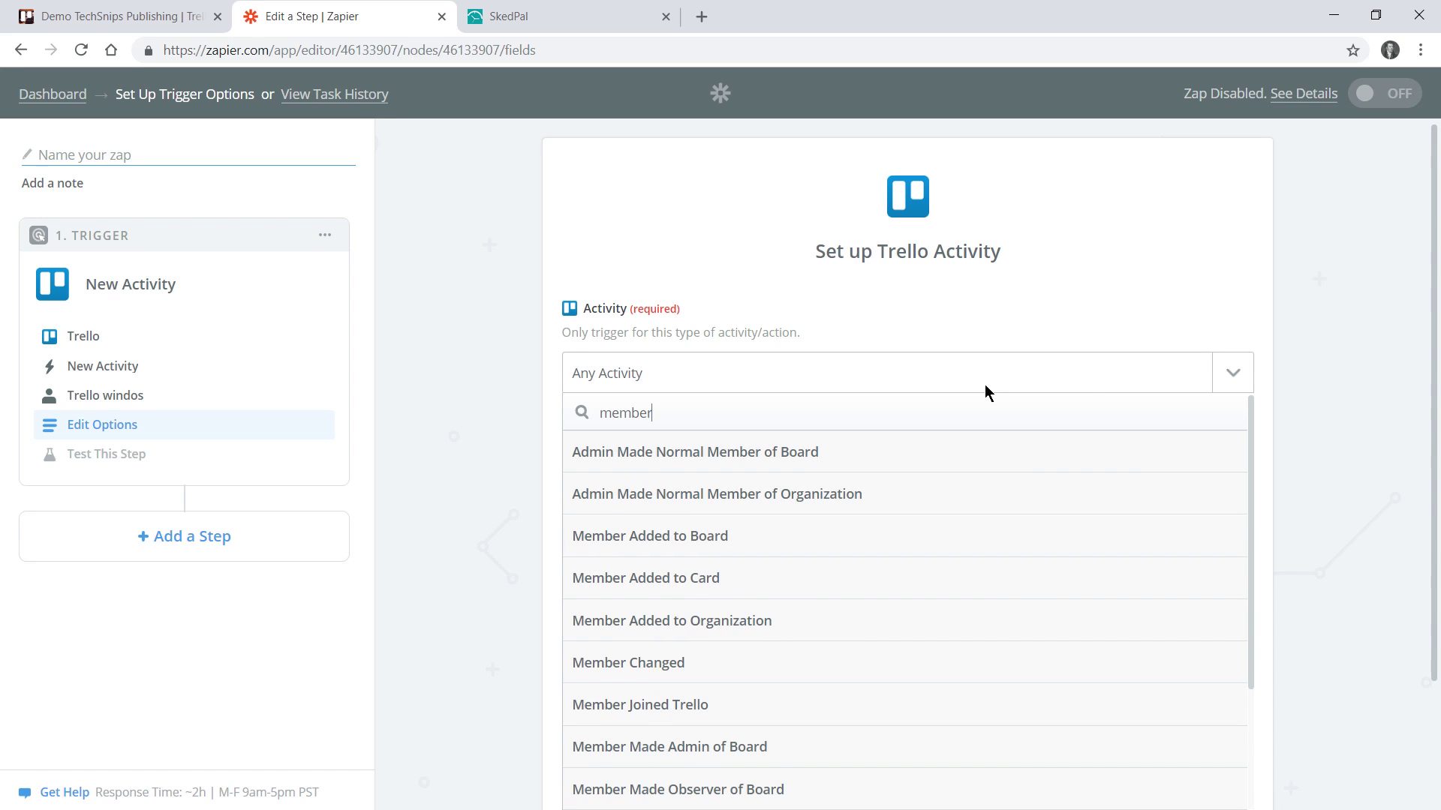
{"action": "left_click", "coordinate": [926, 575]}
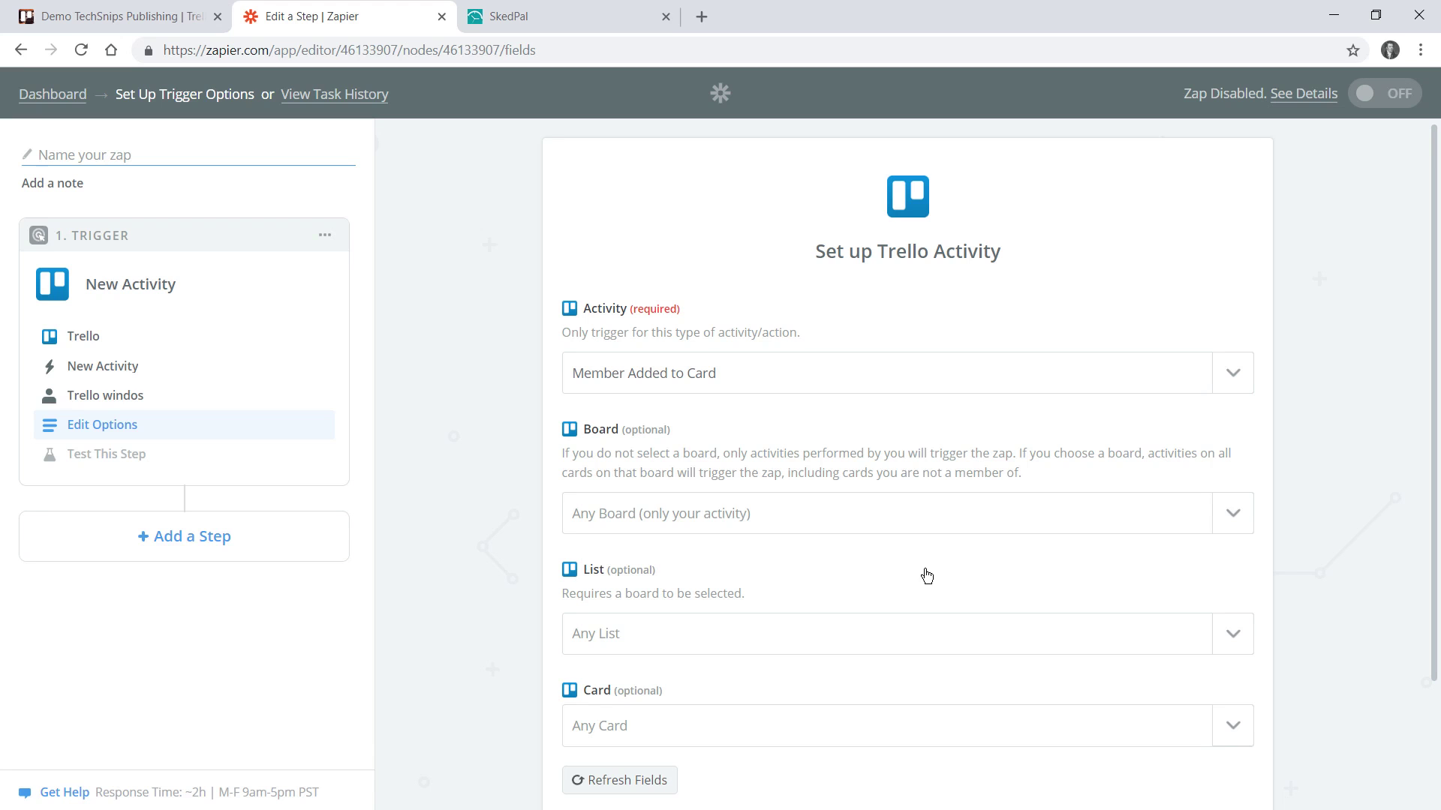
{"action": "left_click", "coordinate": [875, 512]}
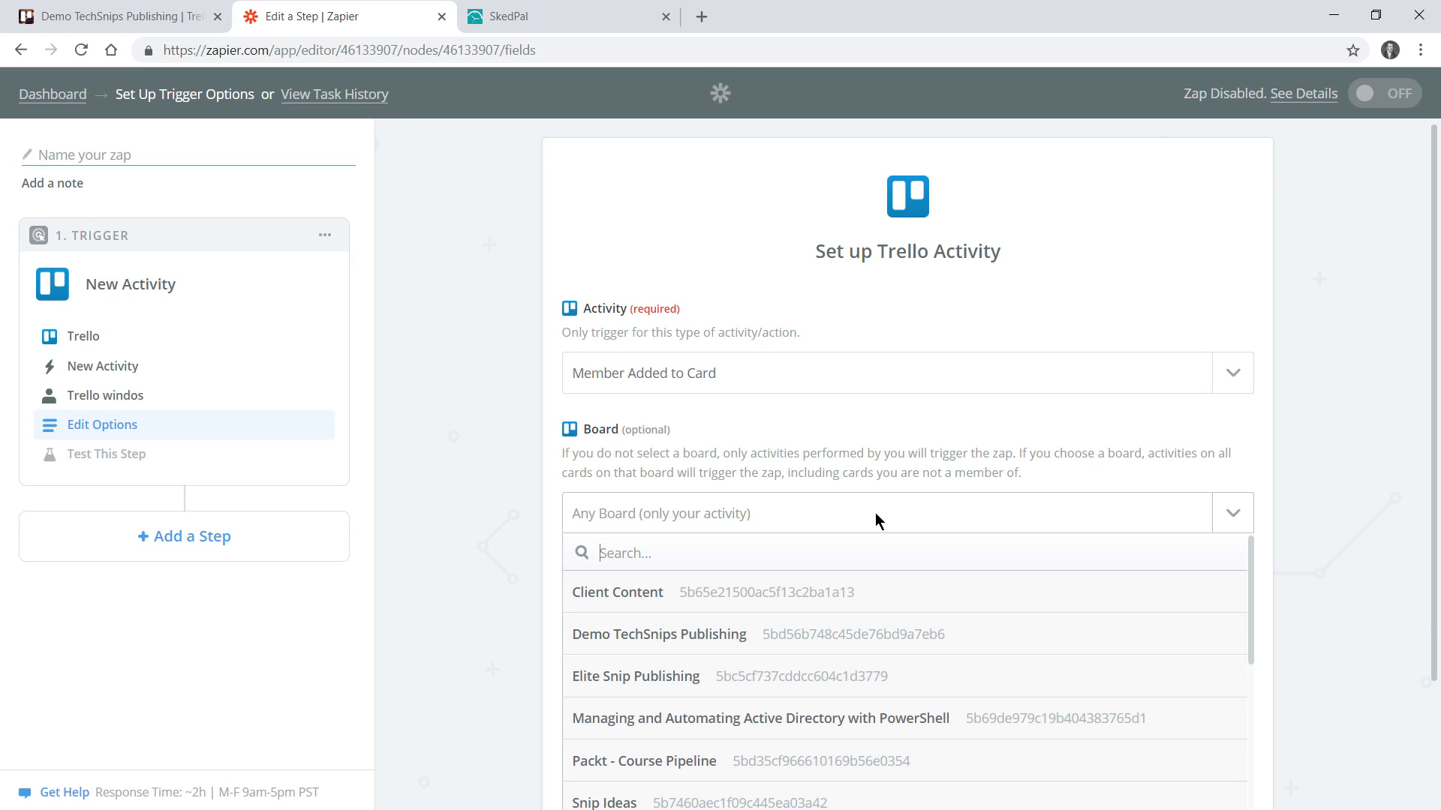
{"action": "left_click", "coordinate": [920, 639]}
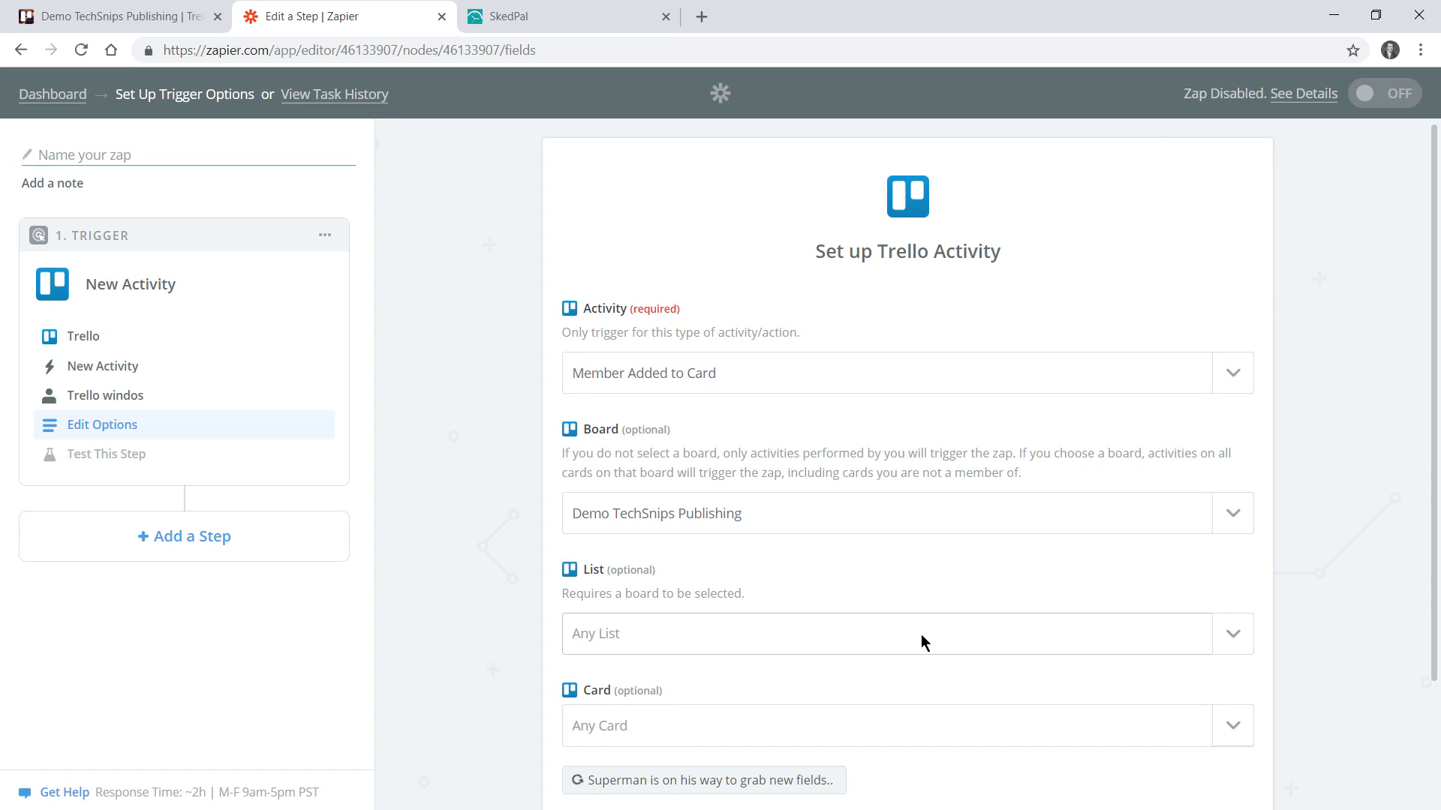
{"action": "scroll", "coordinate": [921, 639], "scroll_direction": "down", "scroll_amount": 2}
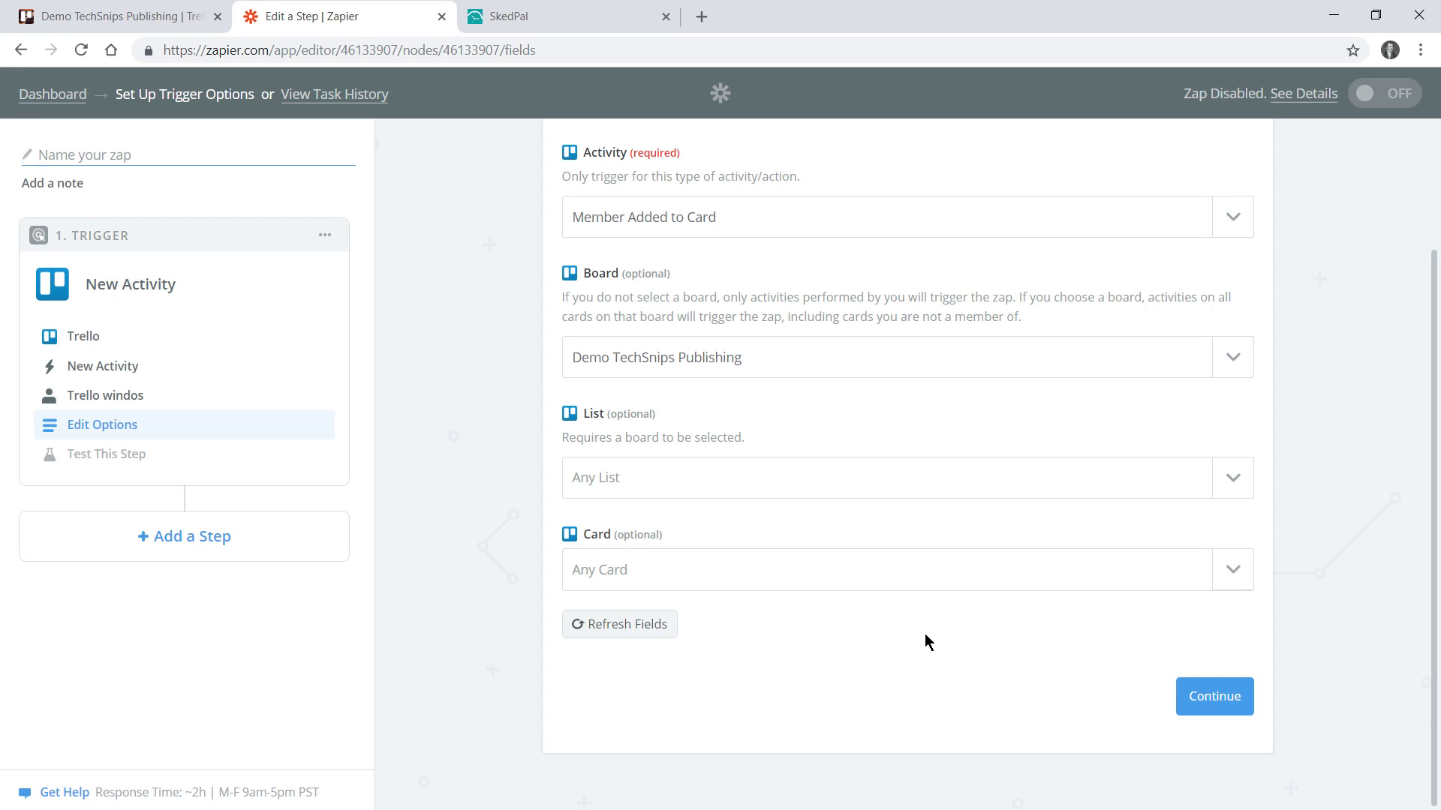
{"action": "left_click", "coordinate": [873, 479]}
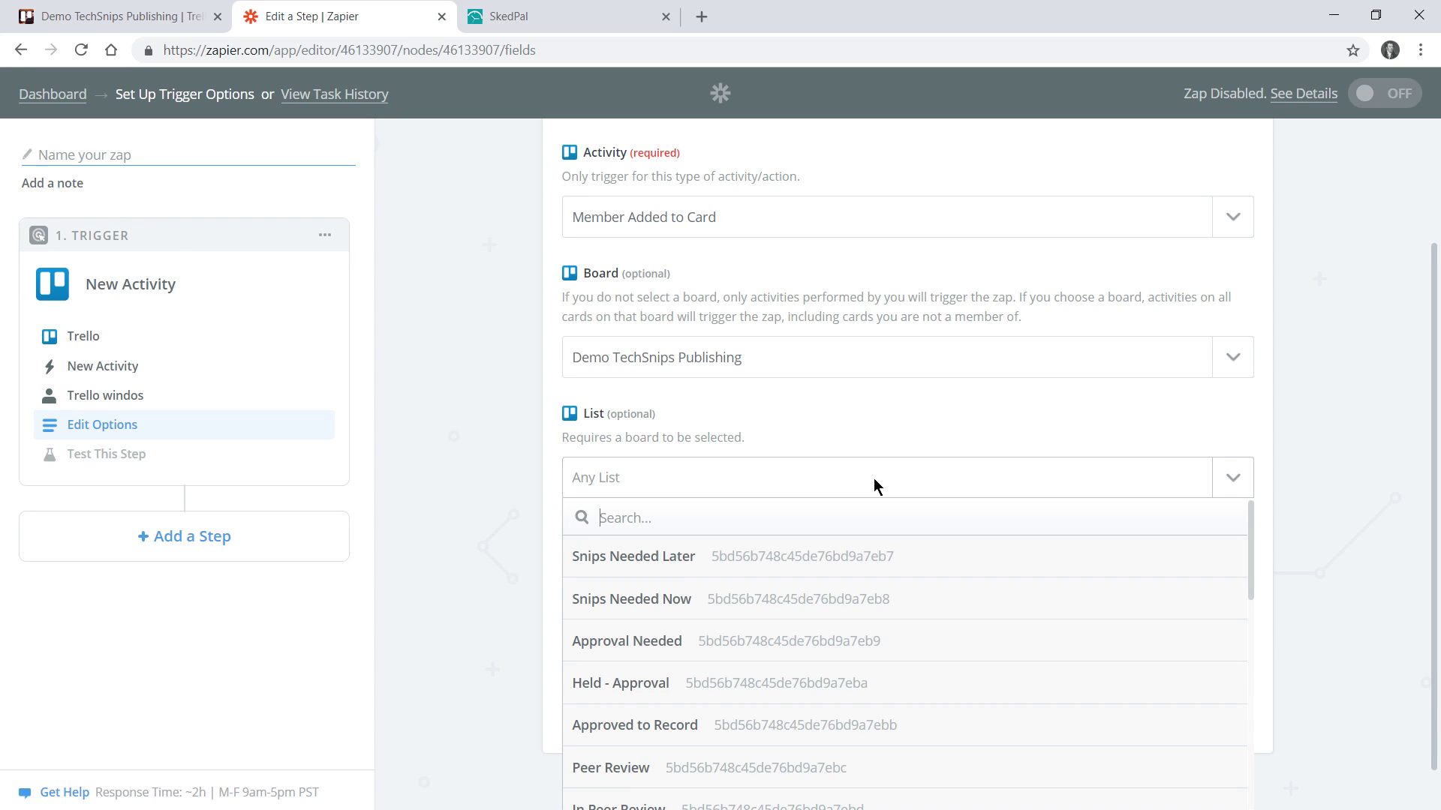
{"action": "left_click", "coordinate": [874, 479]}
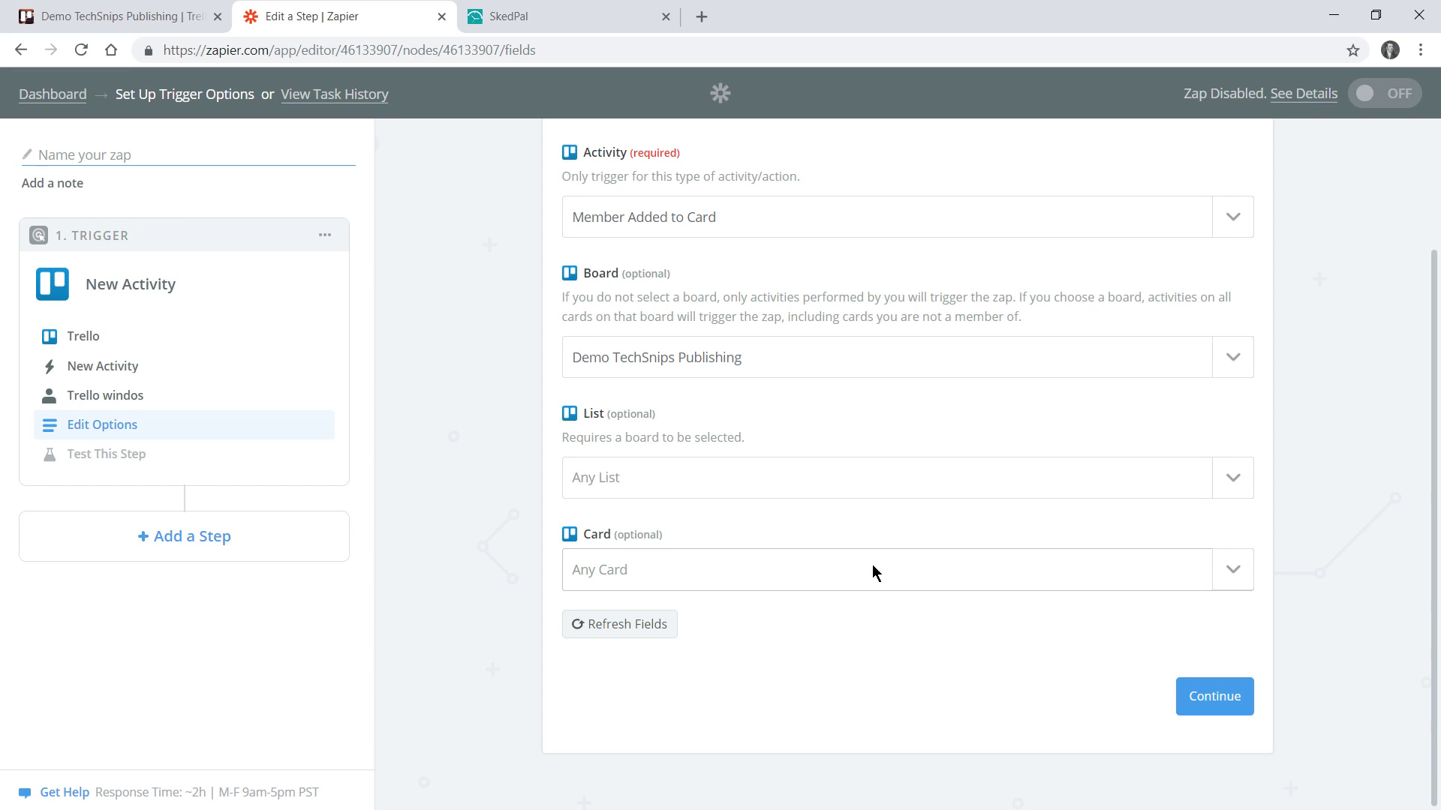
{"action": "left_click", "coordinate": [1236, 710]}
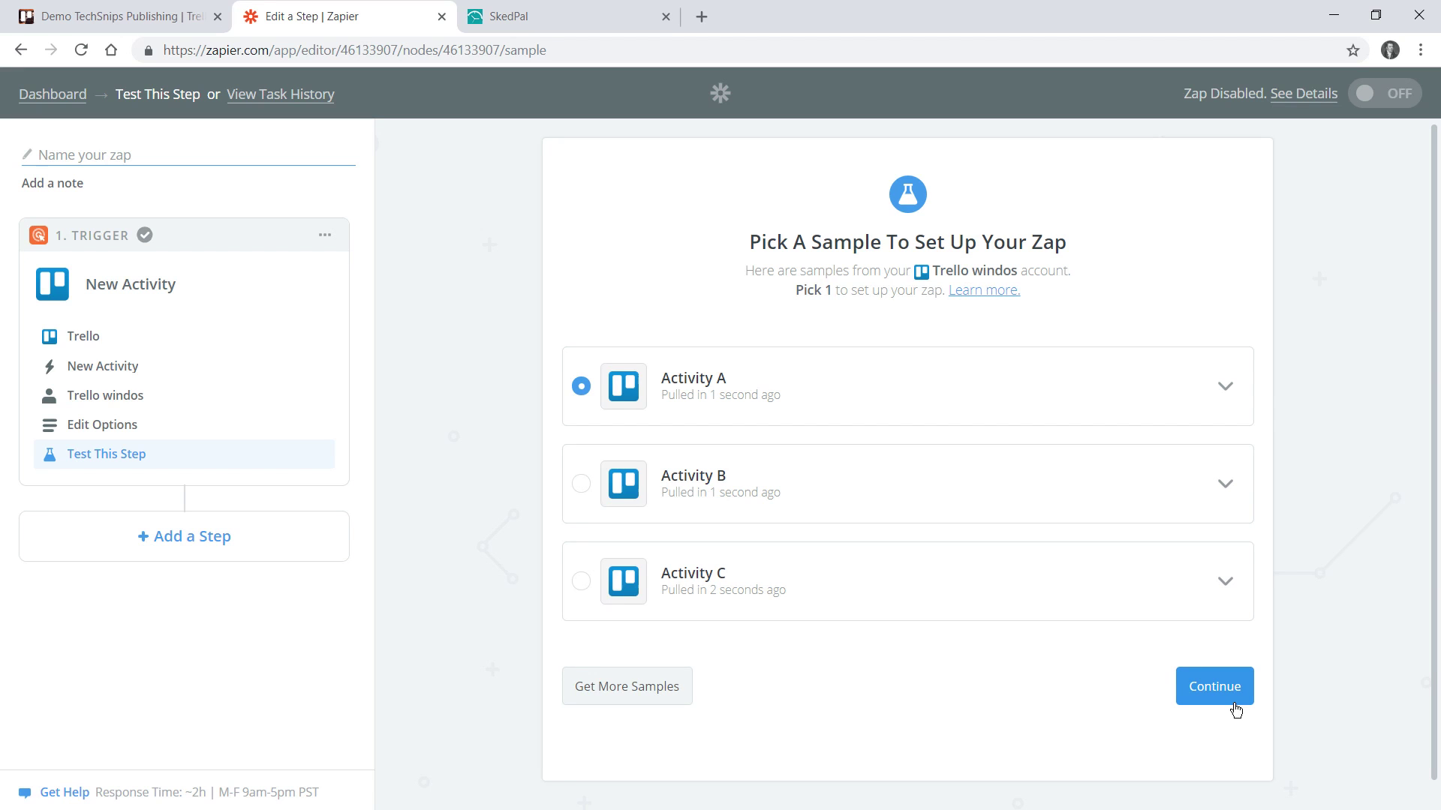
Review sample Activity A and continue with it as the trigger's sample data
{"action": "left_click", "coordinate": [1204, 395]}
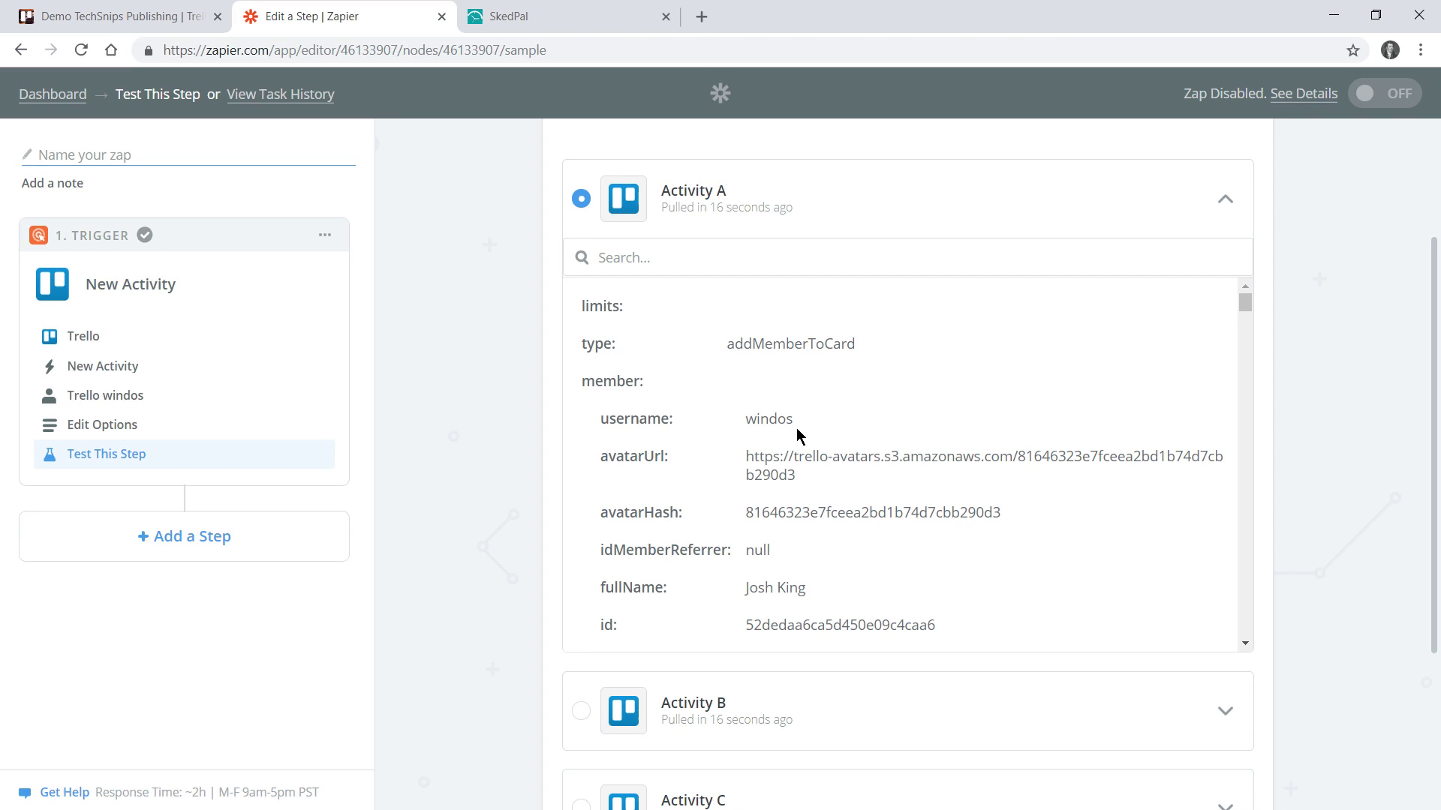
{"action": "left_click", "coordinate": [1223, 202]}
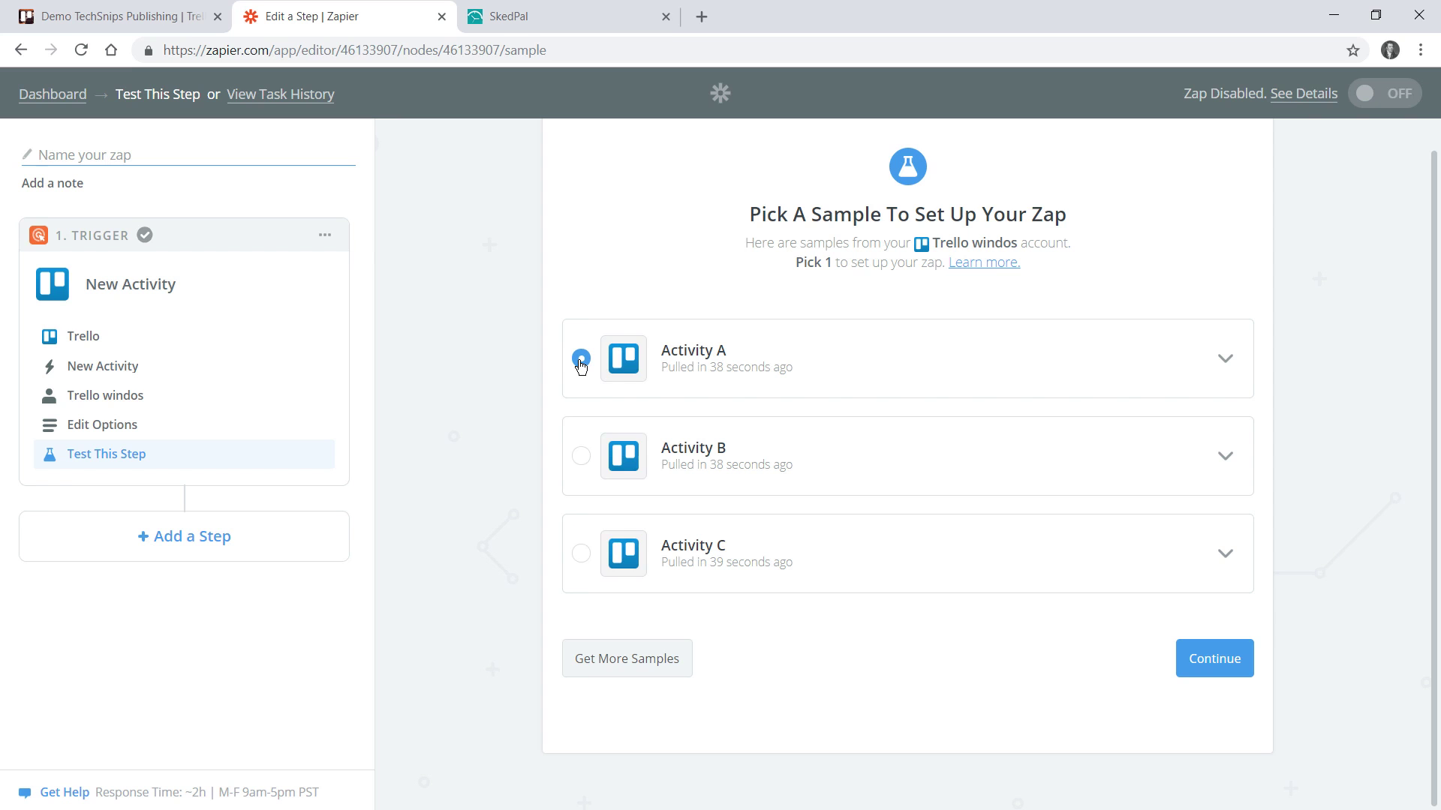
{"action": "left_click", "coordinate": [1241, 659]}
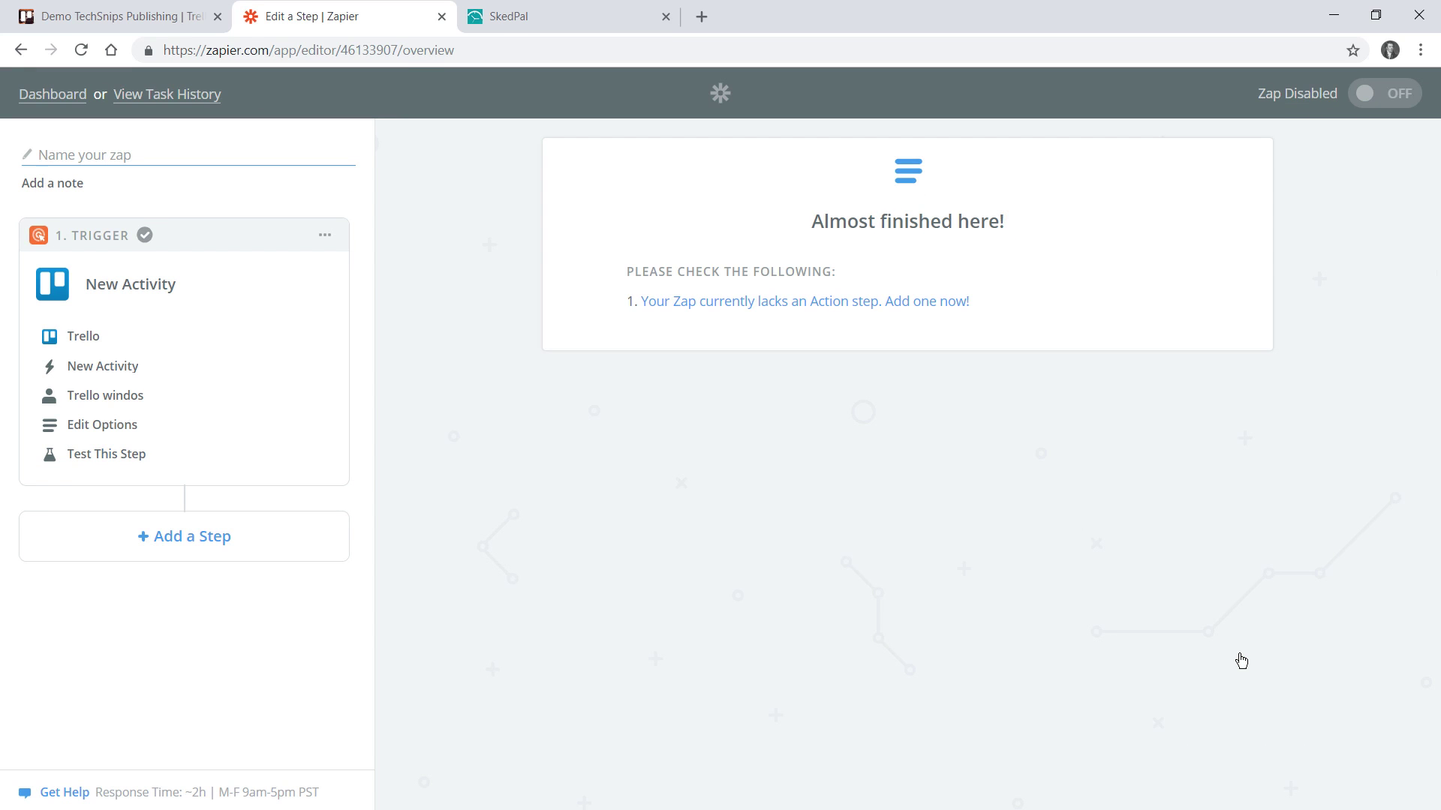
Add an Only continue if Filter step after the Trello trigger
{"action": "left_click", "coordinate": [283, 544]}
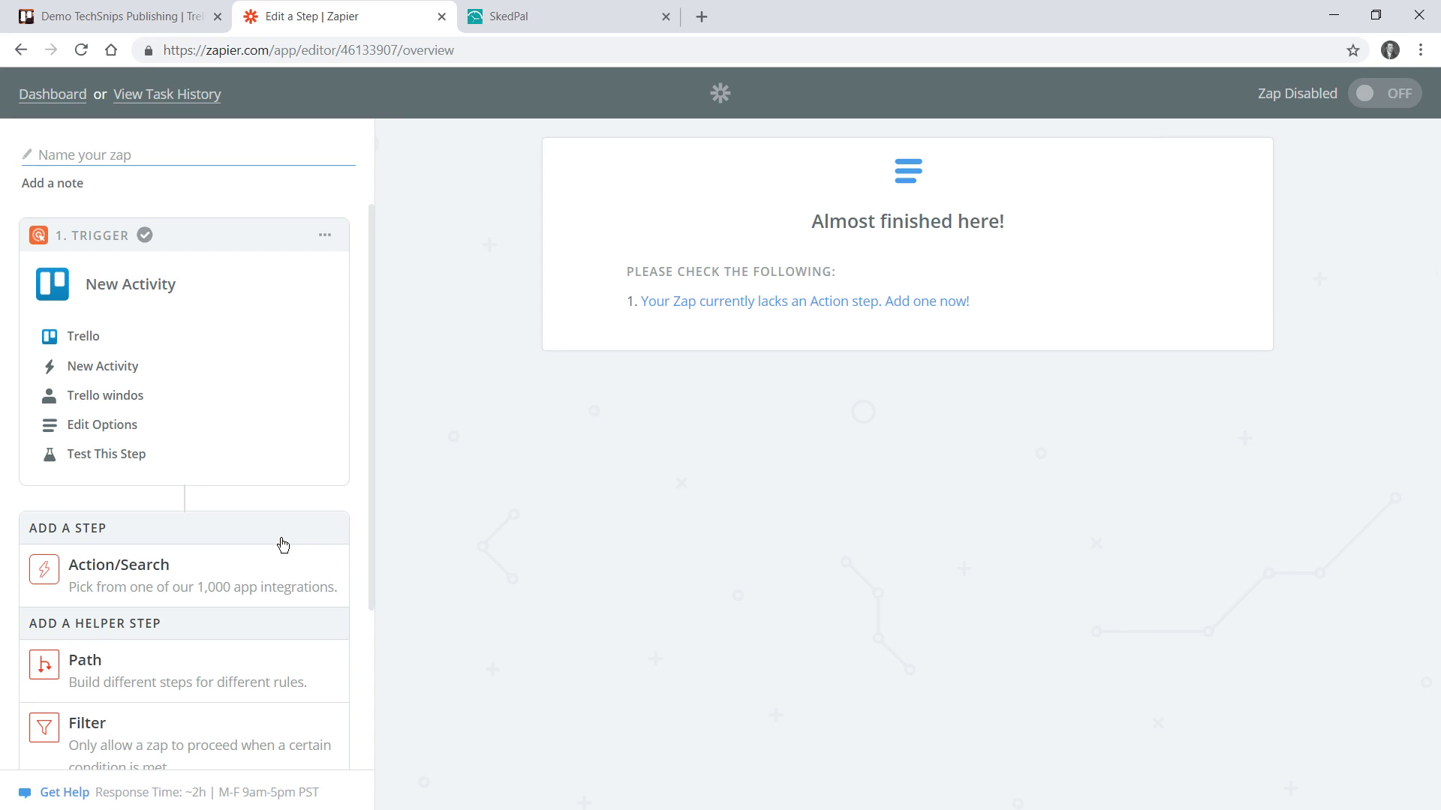
{"action": "scroll", "coordinate": [283, 546], "scroll_direction": "down", "scroll_amount": 1}
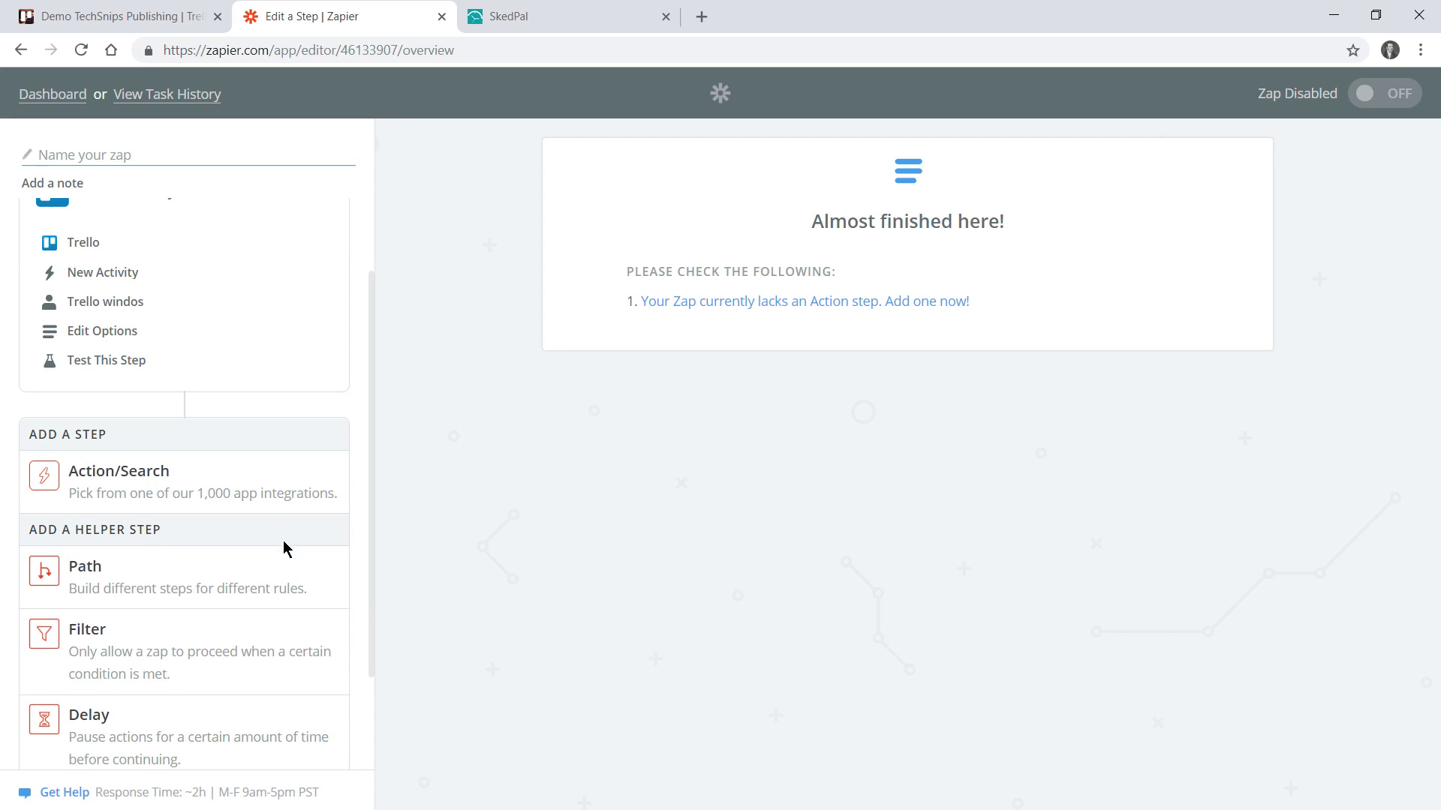
{"action": "left_click", "coordinate": [269, 642]}
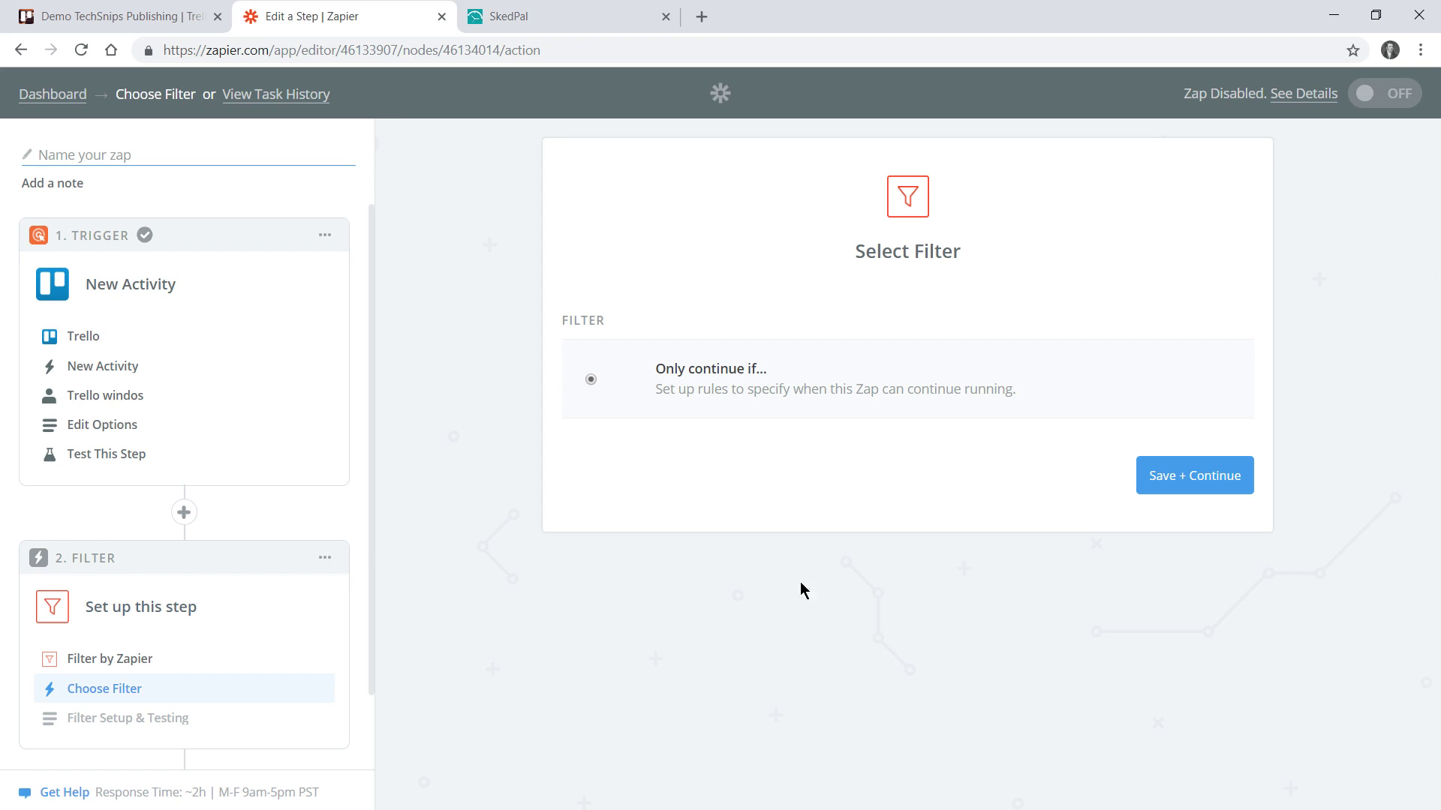
{"action": "left_click", "coordinate": [1216, 482]}
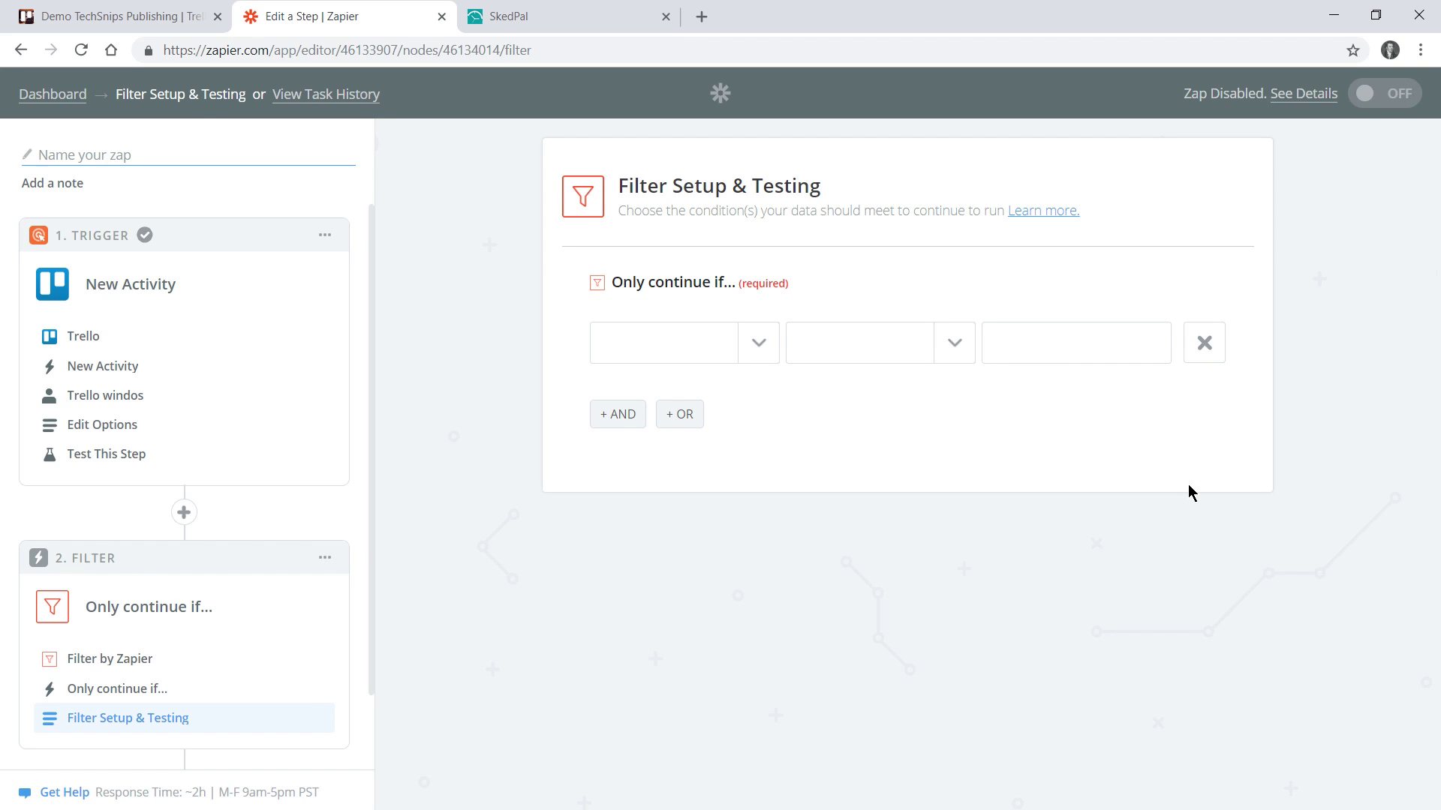
Set the condition to Card Members Username (Text) Exactly matches the user's Trello username, then test it
{"action": "left_click", "coordinate": [689, 353]}
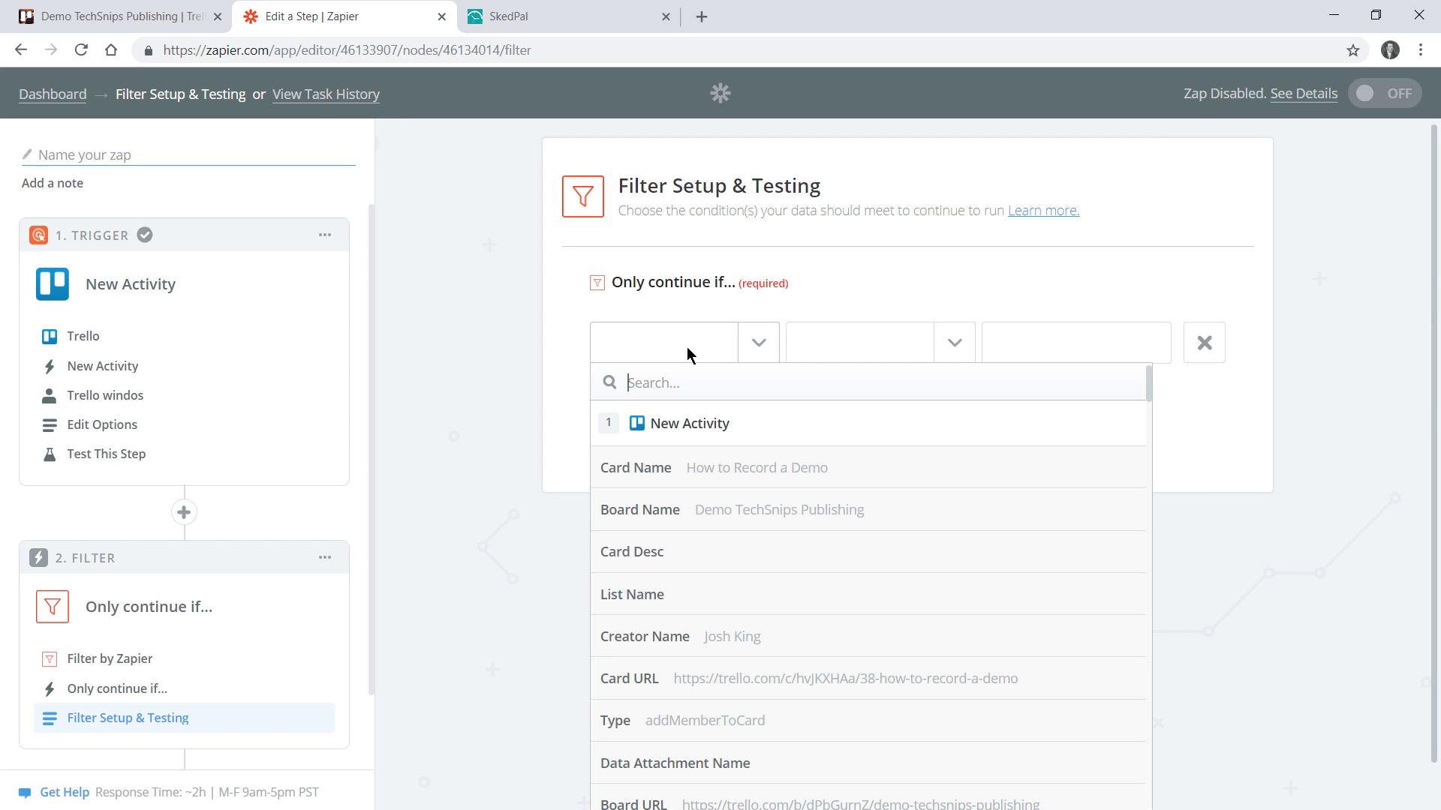
{"action": "type", "text": "me"}
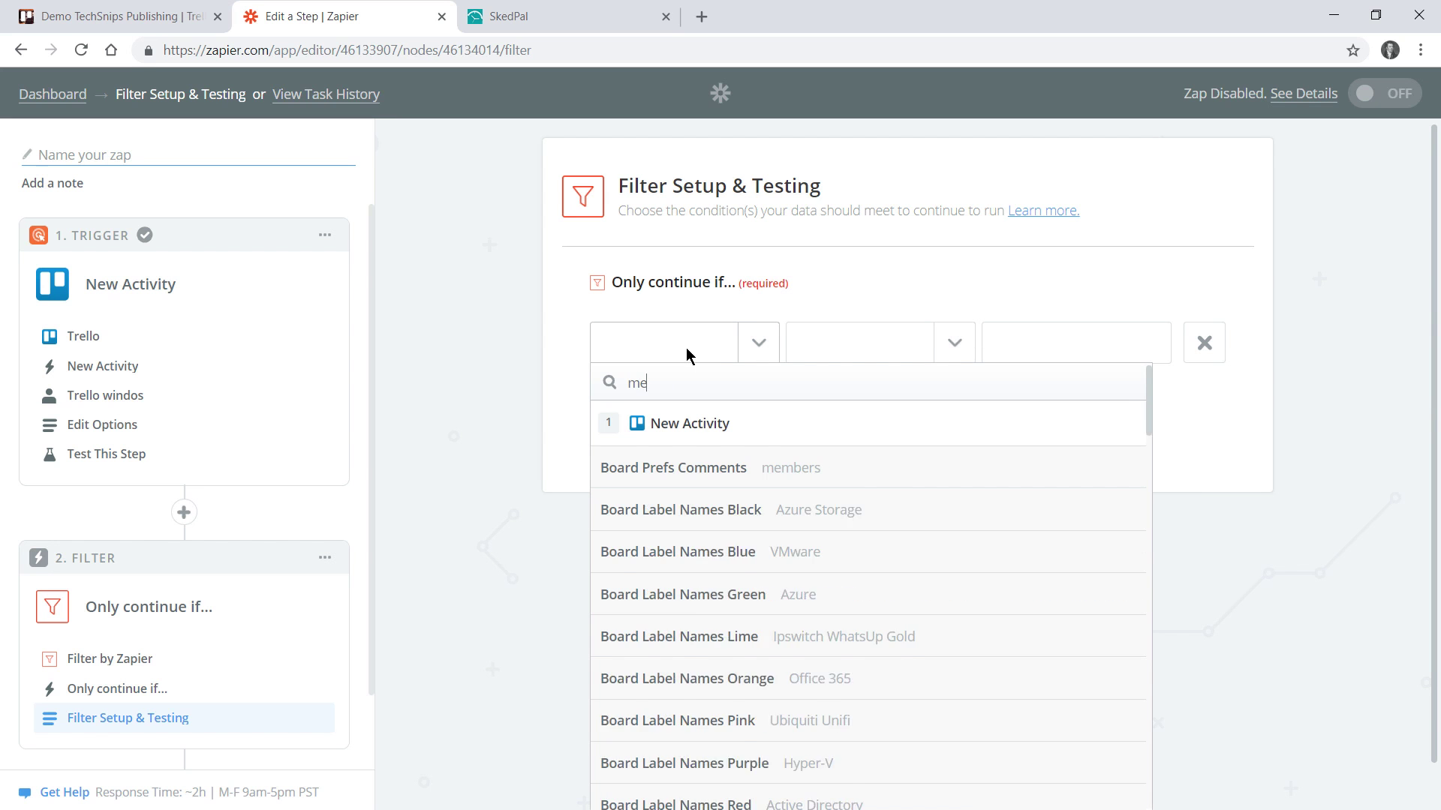
{"action": "type", "text": "mber"}
{"action": "scroll", "coordinate": [766, 431], "scroll_direction": "down", "scroll_amount": 3}
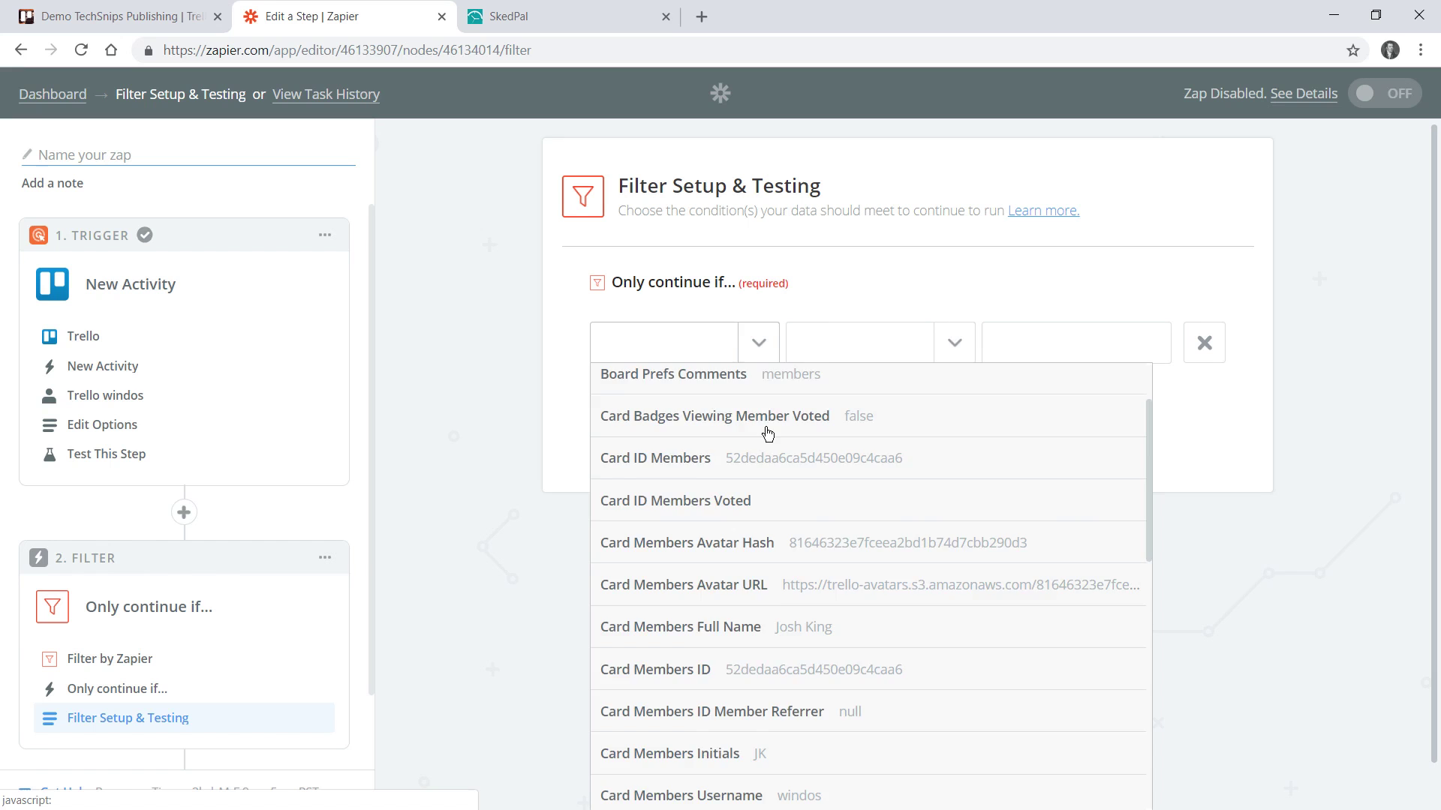
{"action": "left_click", "coordinate": [749, 704]}
{"action": "left_click", "coordinate": [833, 505]}
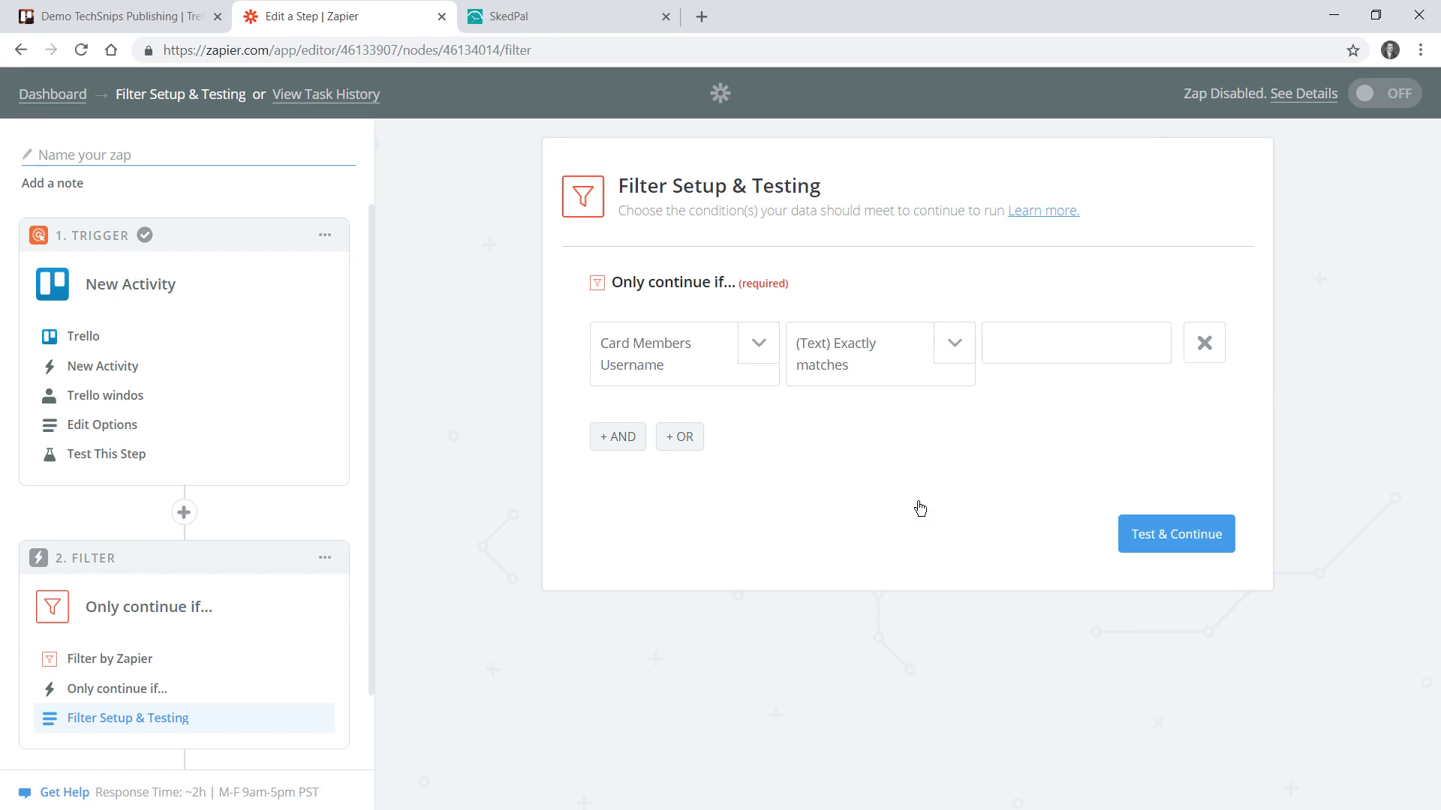
{"action": "left_click", "coordinate": [1067, 335]}
{"action": "type", "text": "windos"}
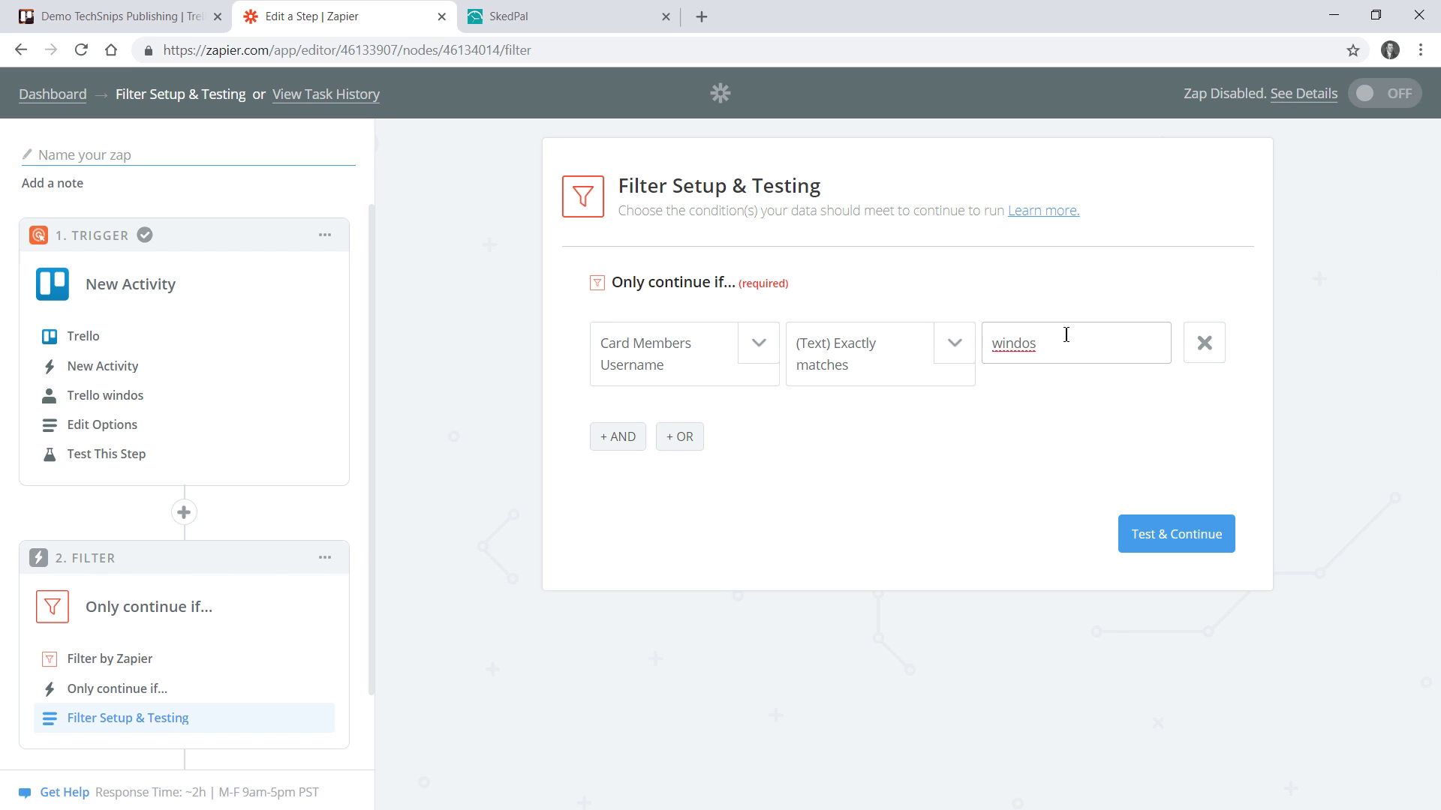
{"action": "left_click", "coordinate": [1166, 542]}
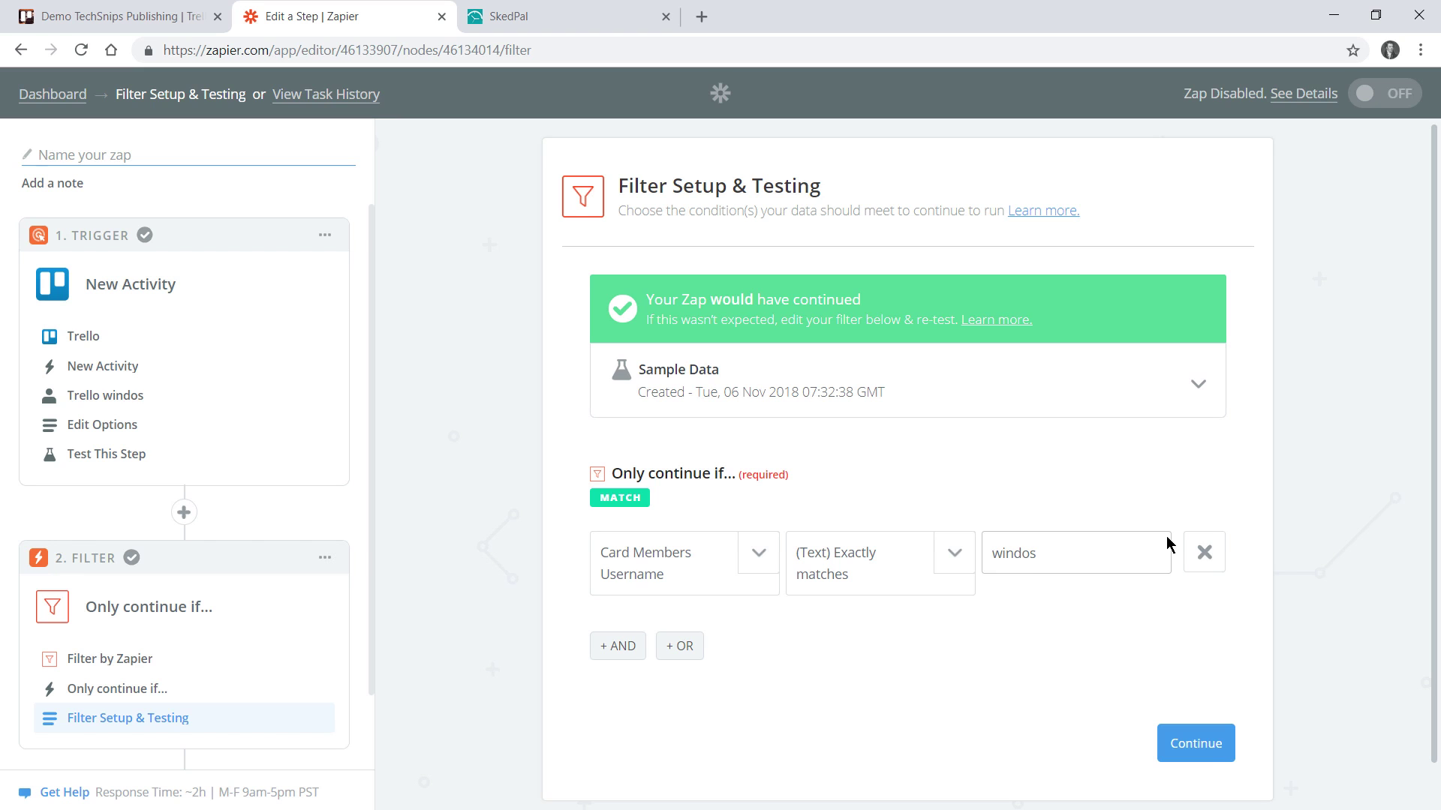
Add a new Action step after the passed filter
{"action": "left_click", "coordinate": [1206, 755]}
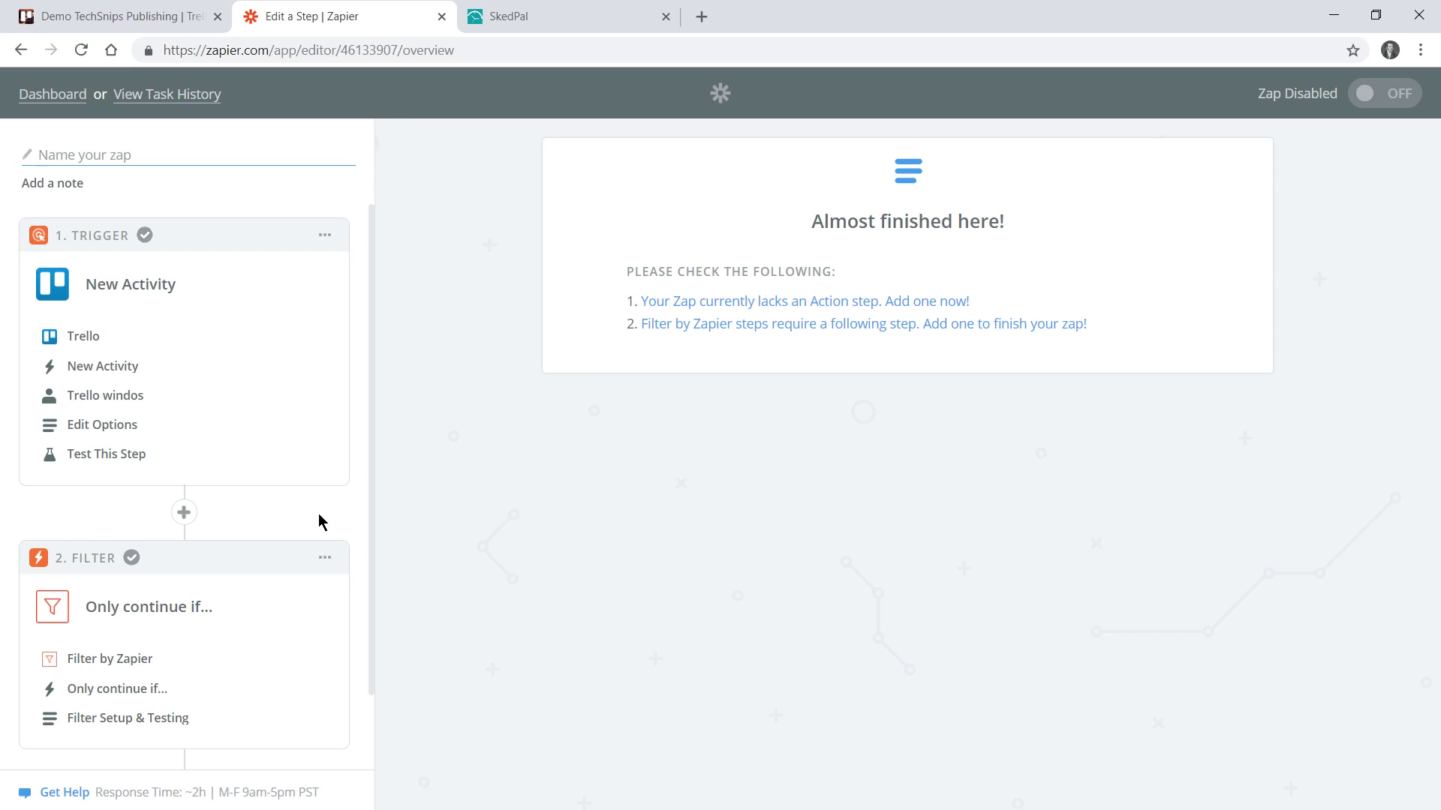
{"action": "scroll", "coordinate": [320, 512], "scroll_direction": "down", "scroll_amount": 1}
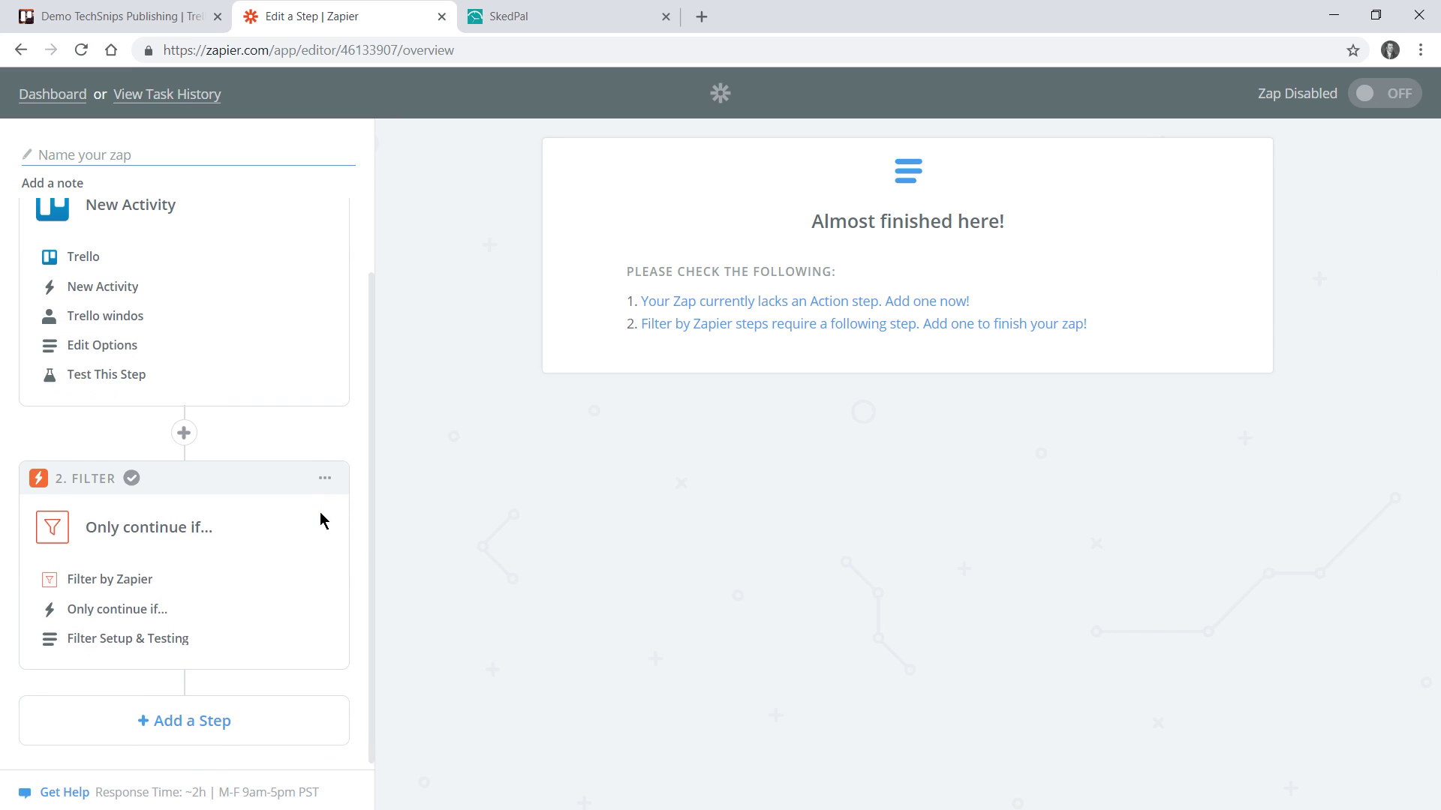
{"action": "left_click", "coordinate": [237, 727]}
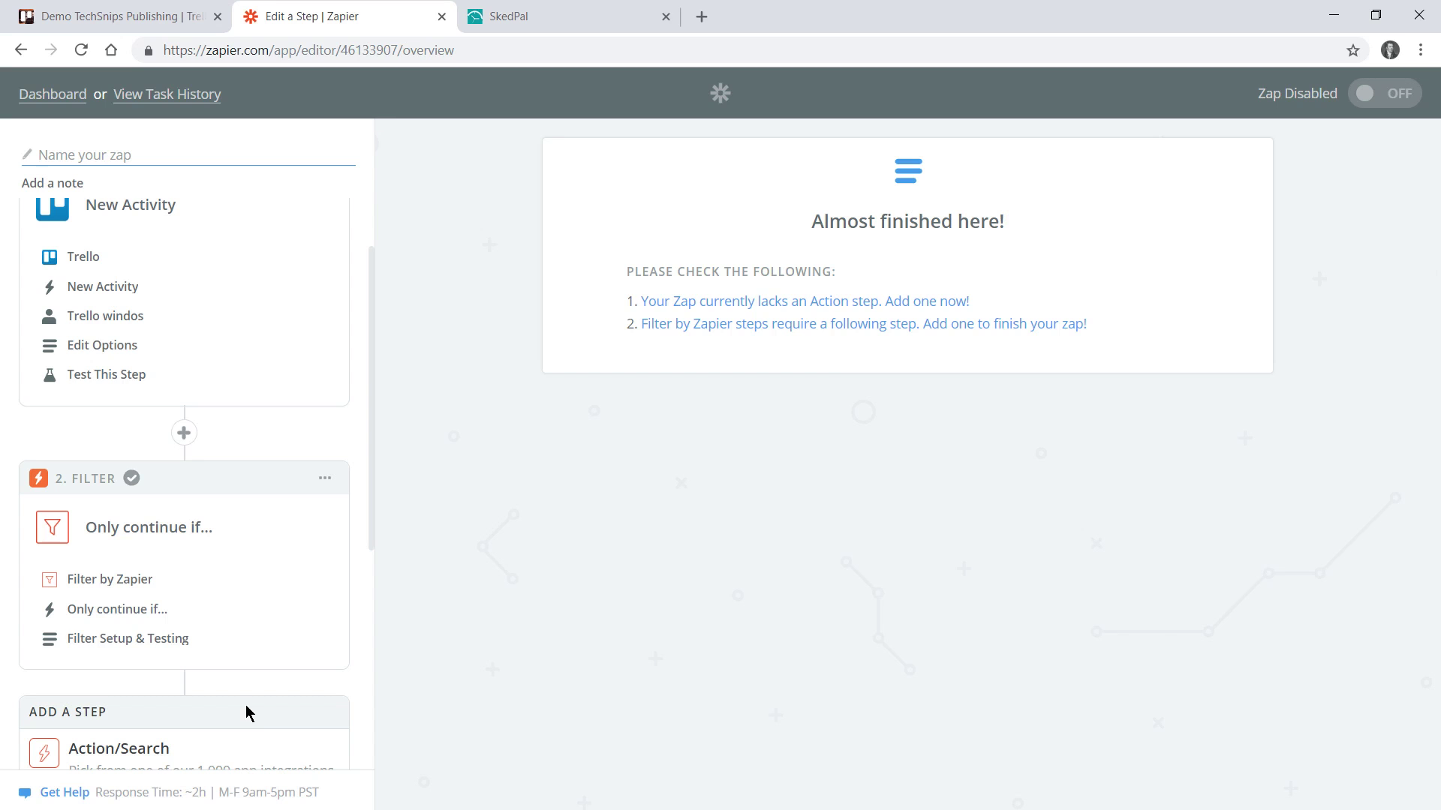
{"action": "scroll", "coordinate": [269, 702], "scroll_direction": "down", "scroll_amount": 3}
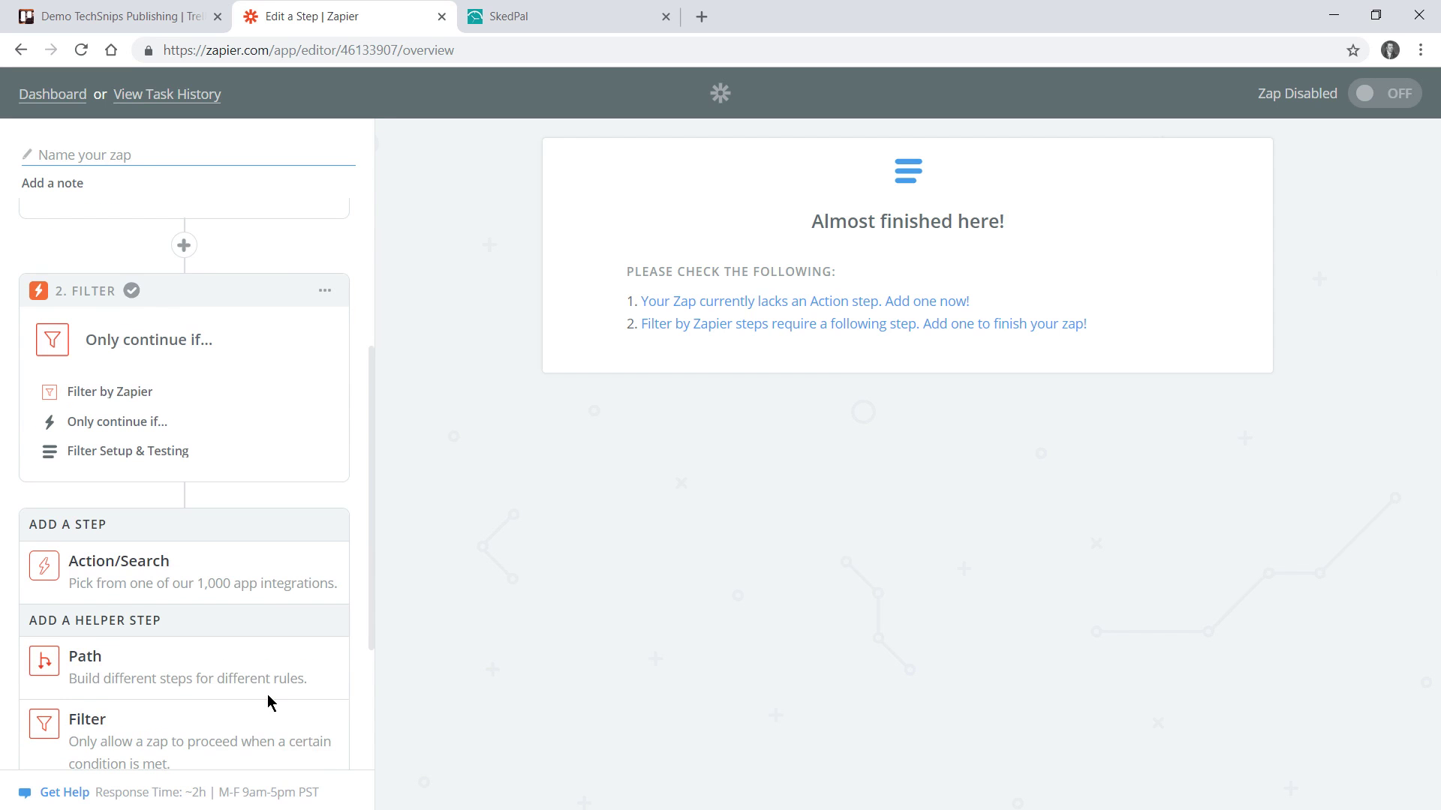
{"action": "left_click", "coordinate": [269, 573]}
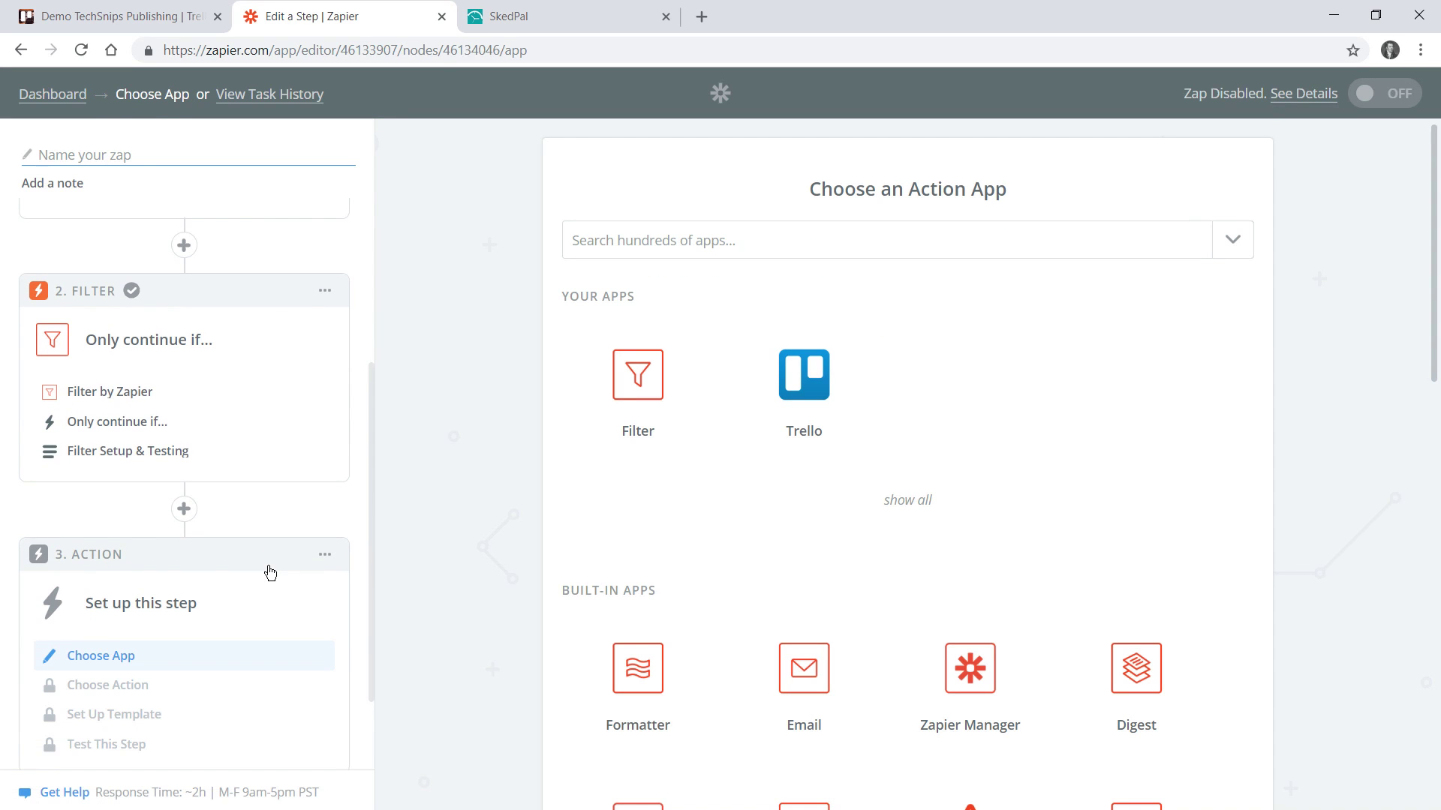
Choose SkedPal's Create Task action and begin connecting a SkedPal account
{"action": "left_click", "coordinate": [860, 245]}
{"action": "type", "text": "sked"}
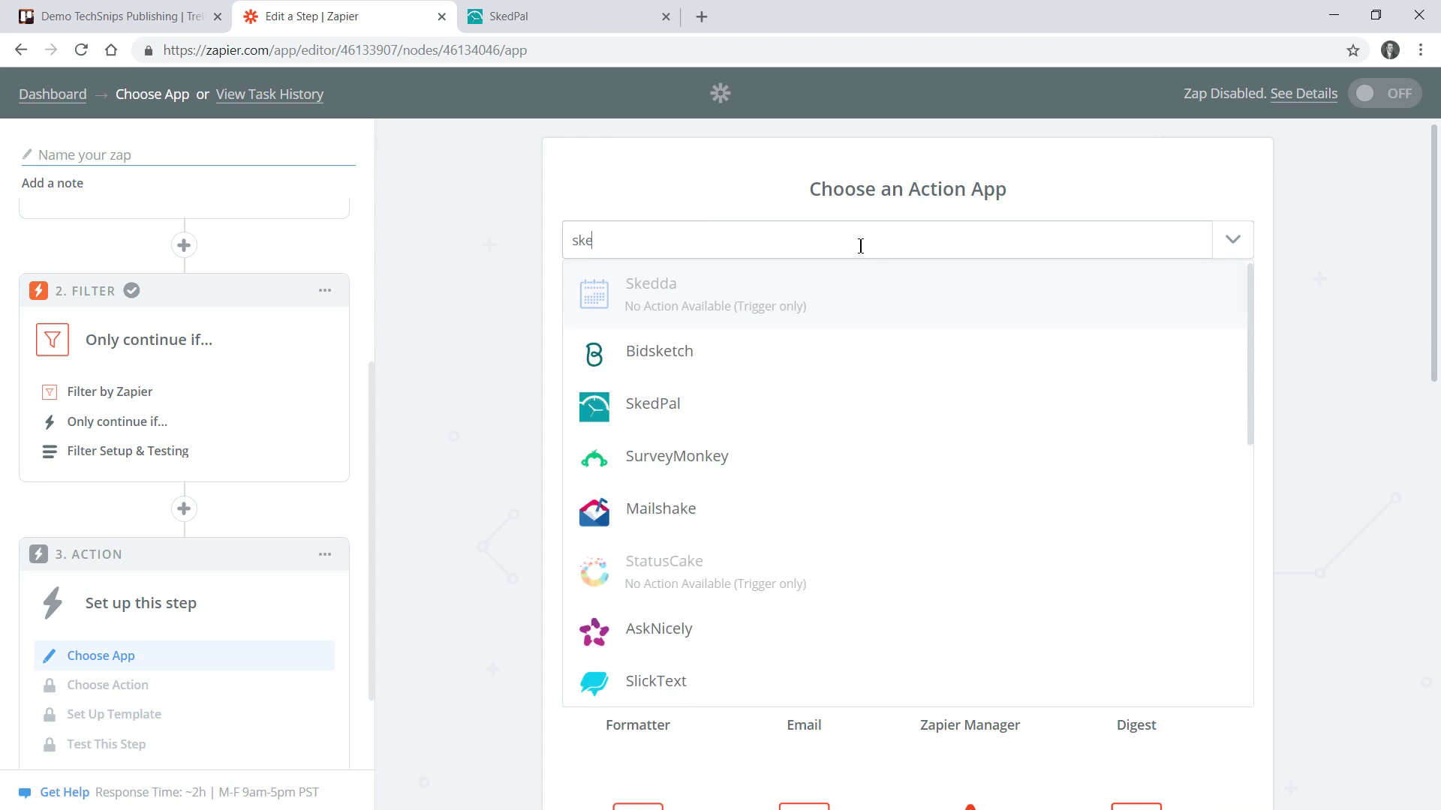
{"action": "left_click", "coordinate": [817, 367]}
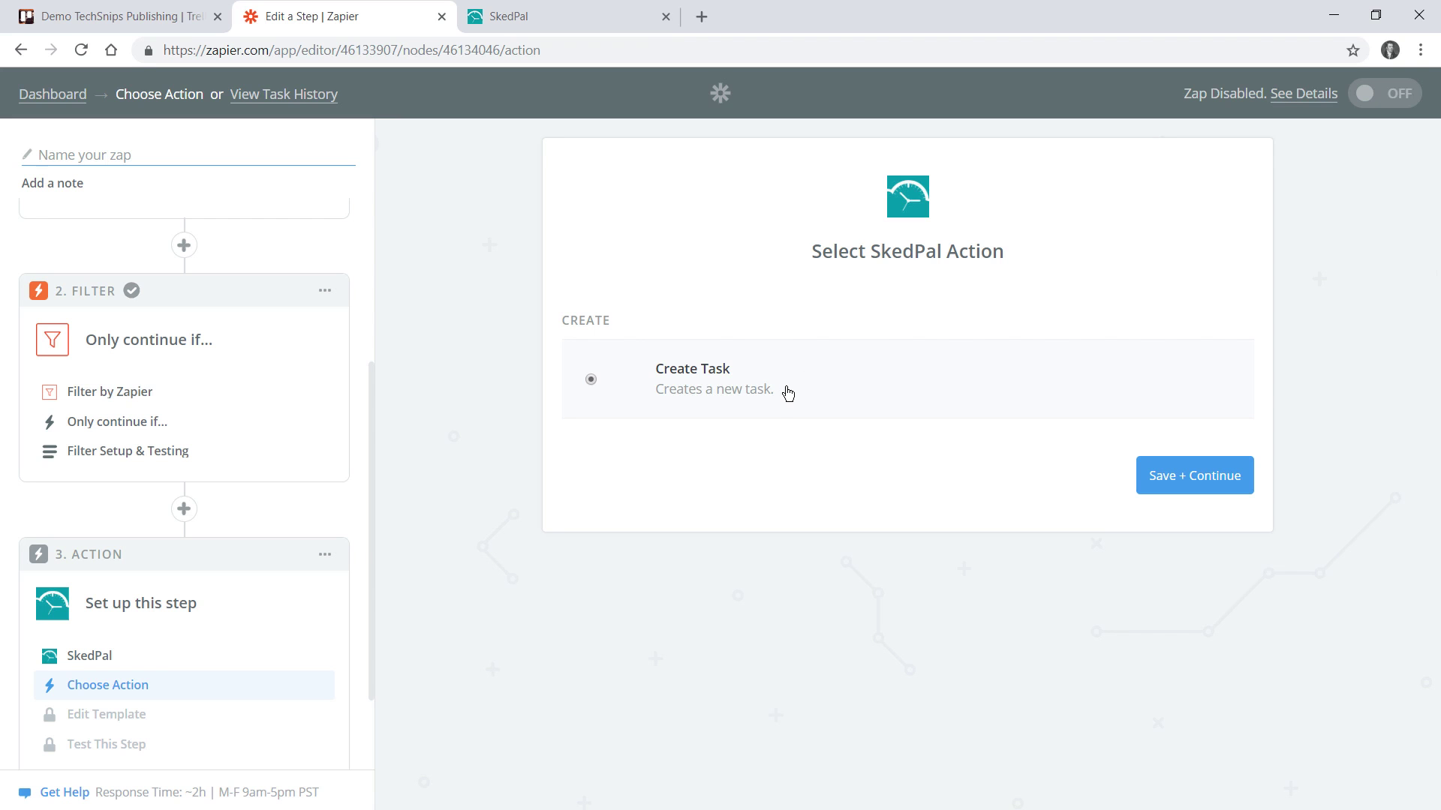
{"action": "left_click", "coordinate": [1215, 489]}
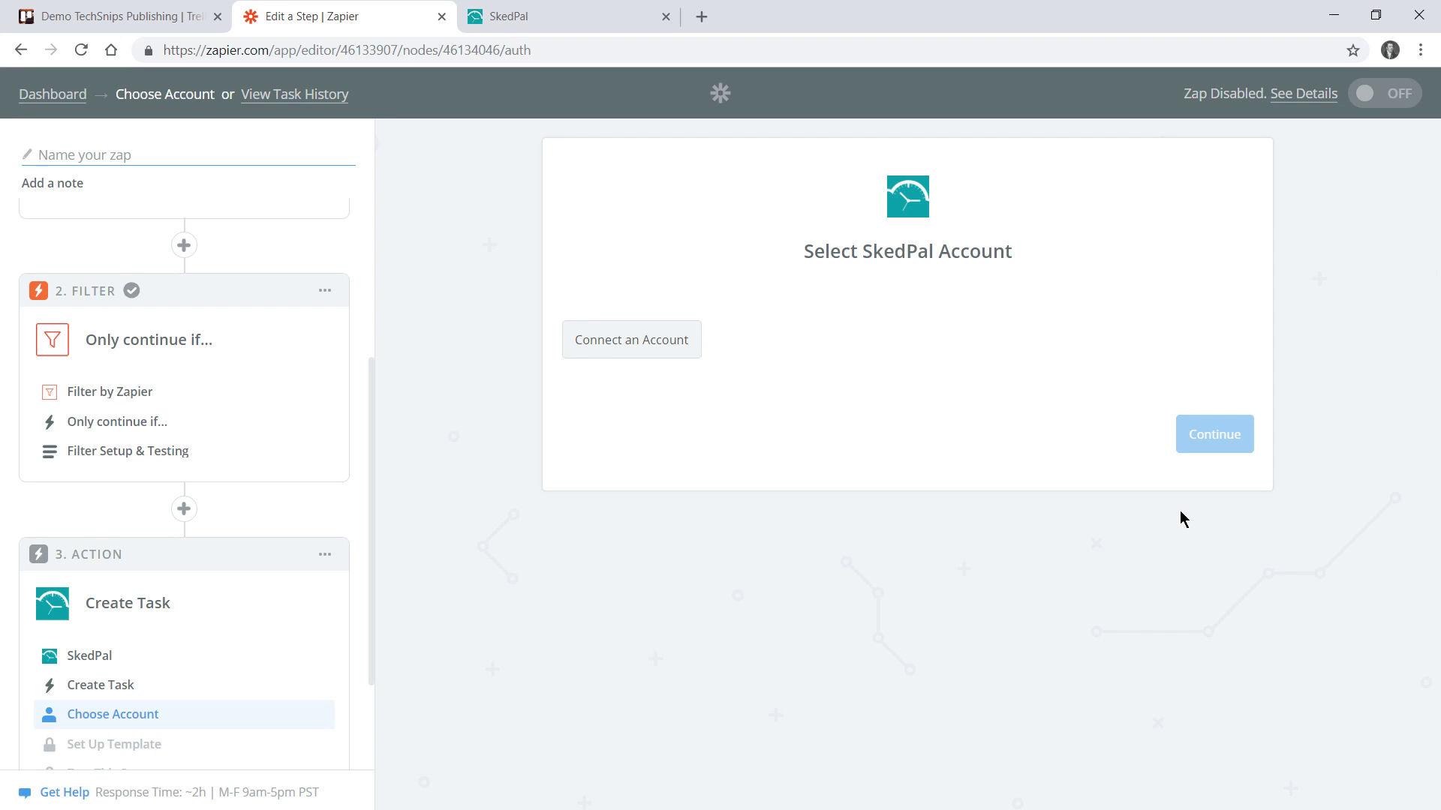
{"action": "left_click", "coordinate": [673, 352]}
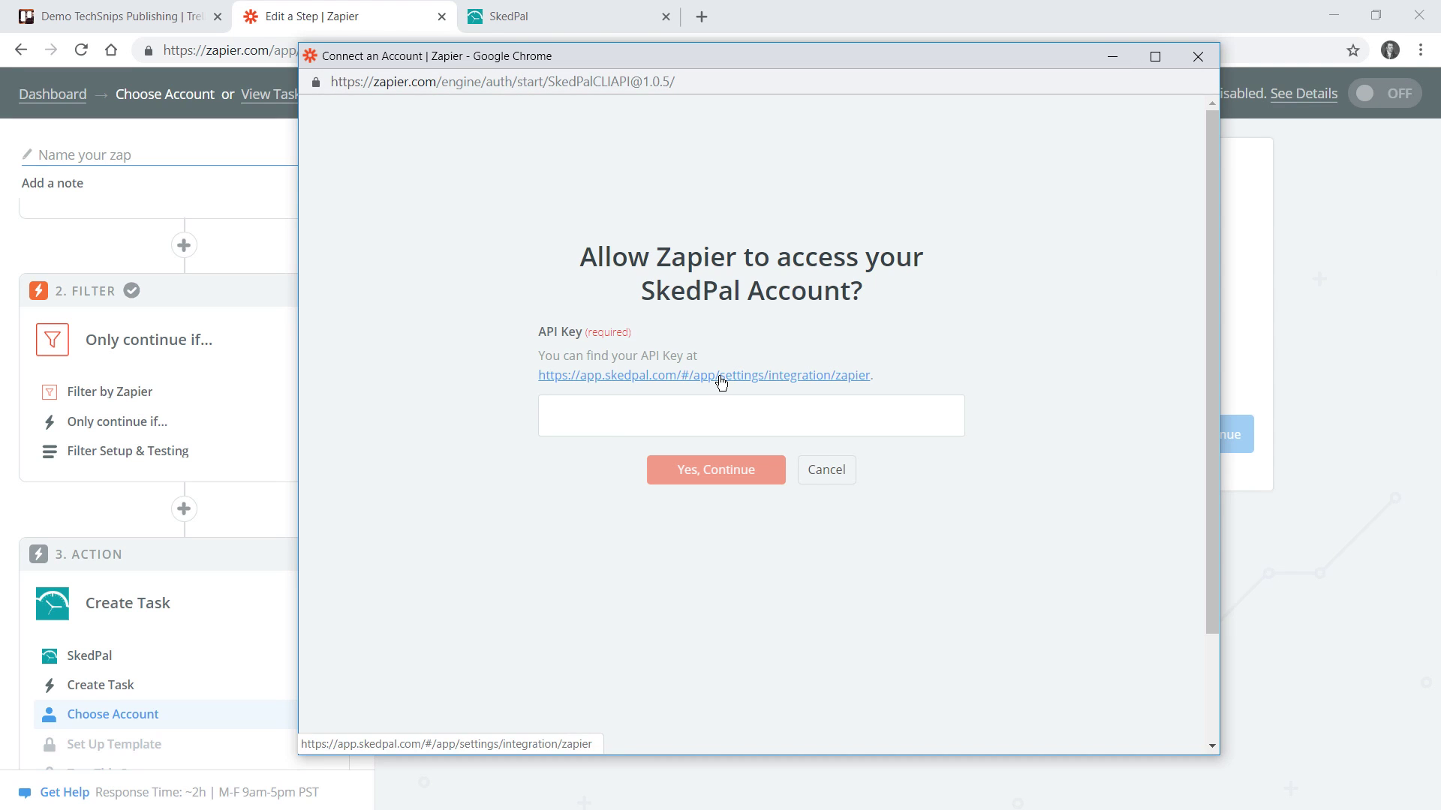
{"action": "left_click", "coordinate": [601, 21]}
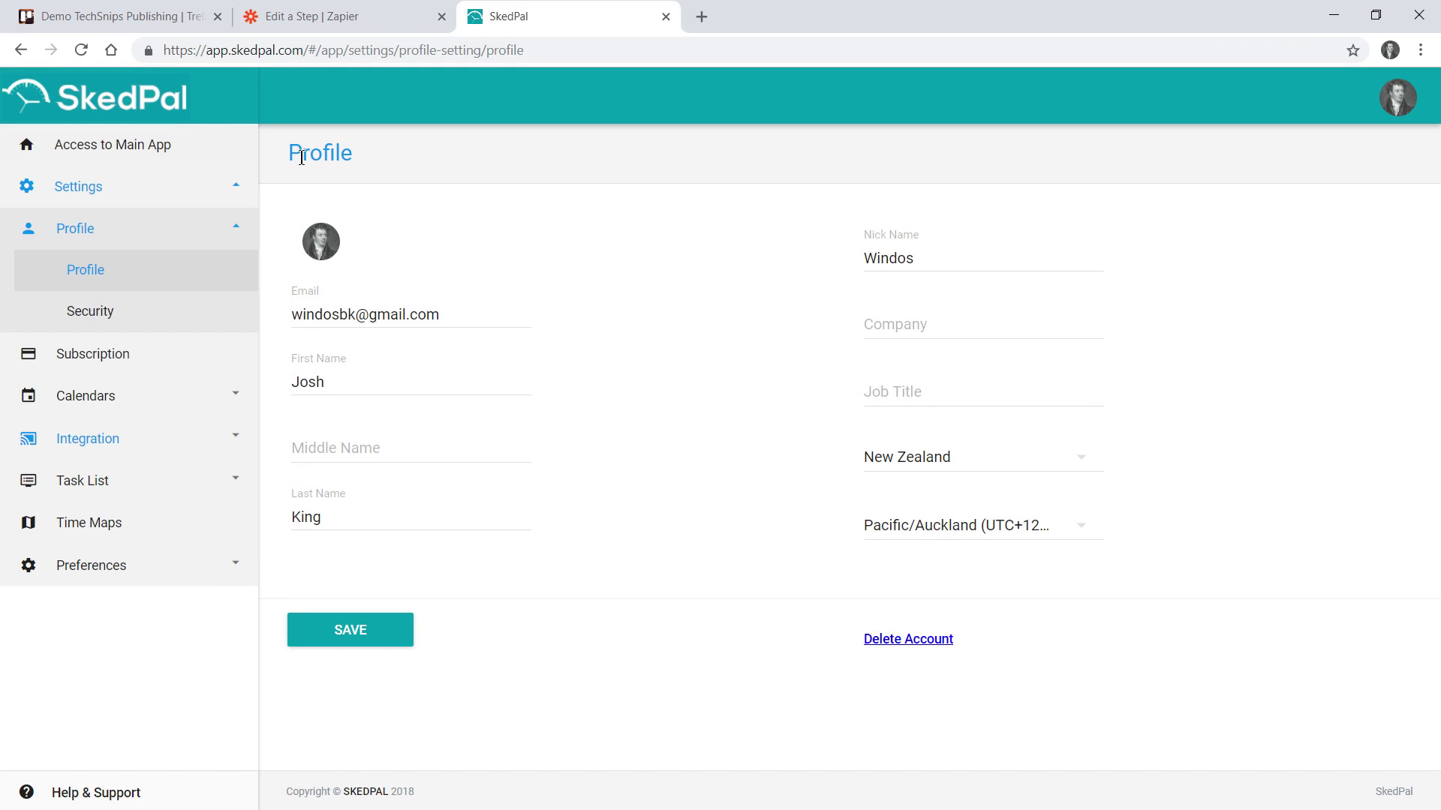
Create a Zapier API key under SkedPal's Integration > Zapier settings and copy it
{"action": "left_click", "coordinate": [112, 442]}
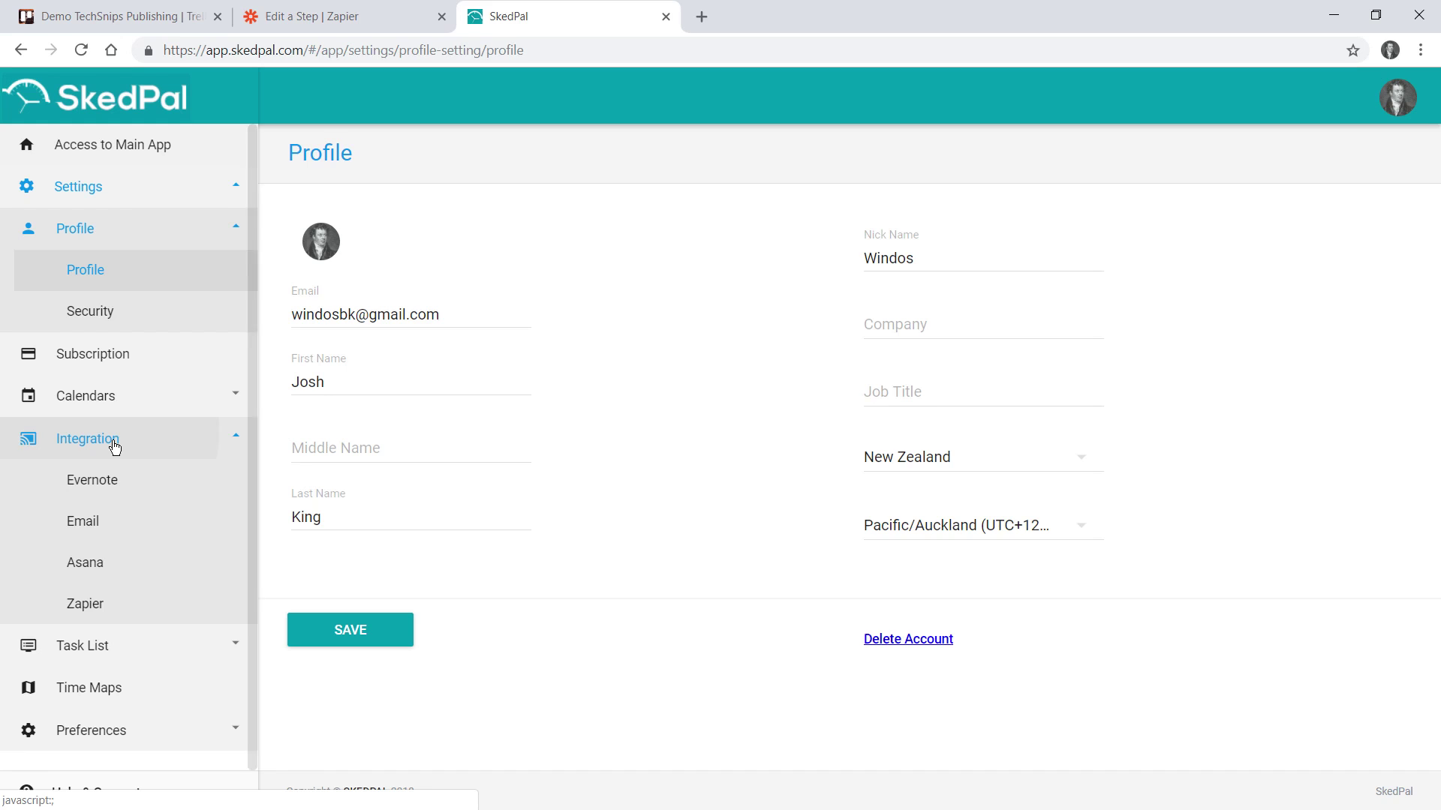
{"action": "left_click", "coordinate": [122, 610]}
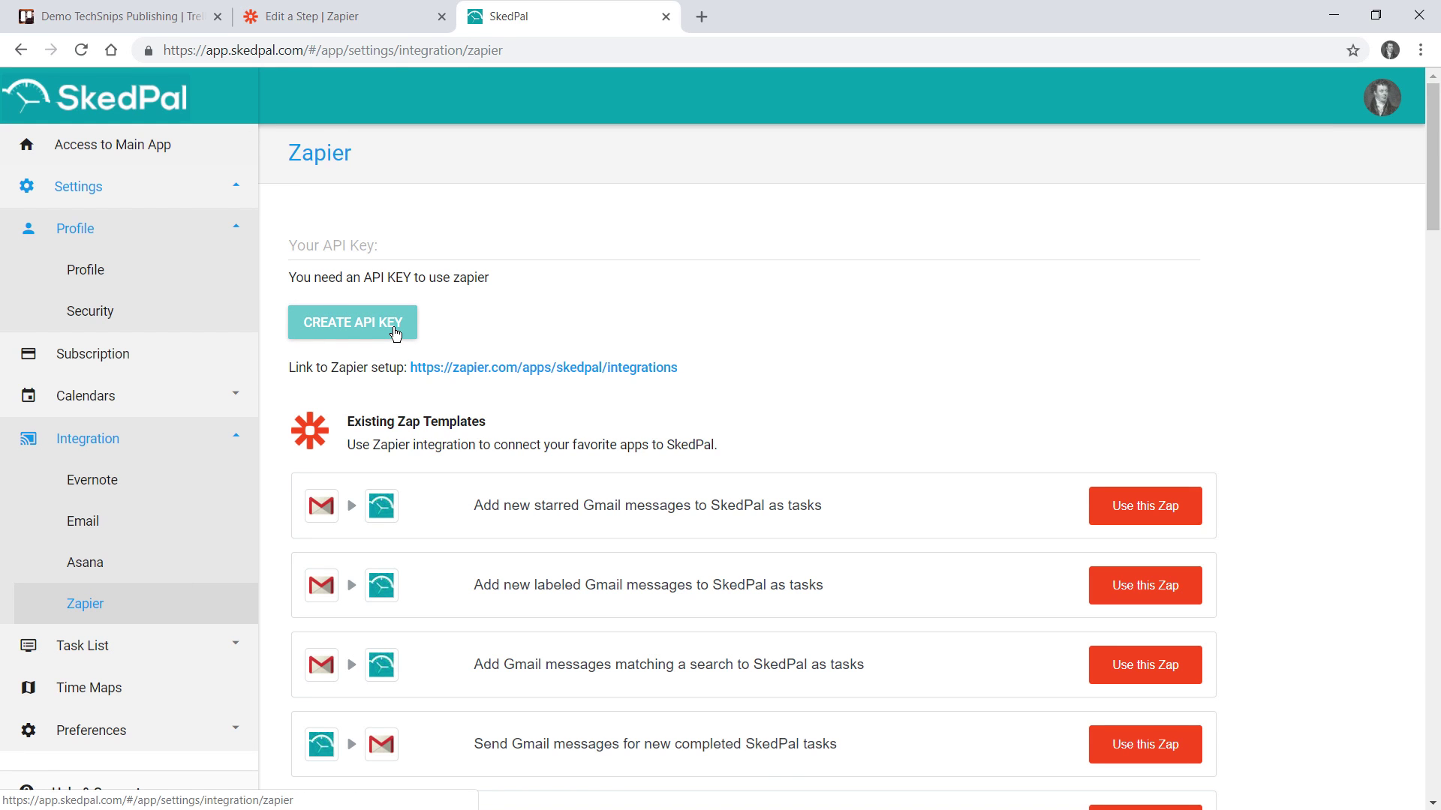
{"action": "left_click", "coordinate": [395, 331]}
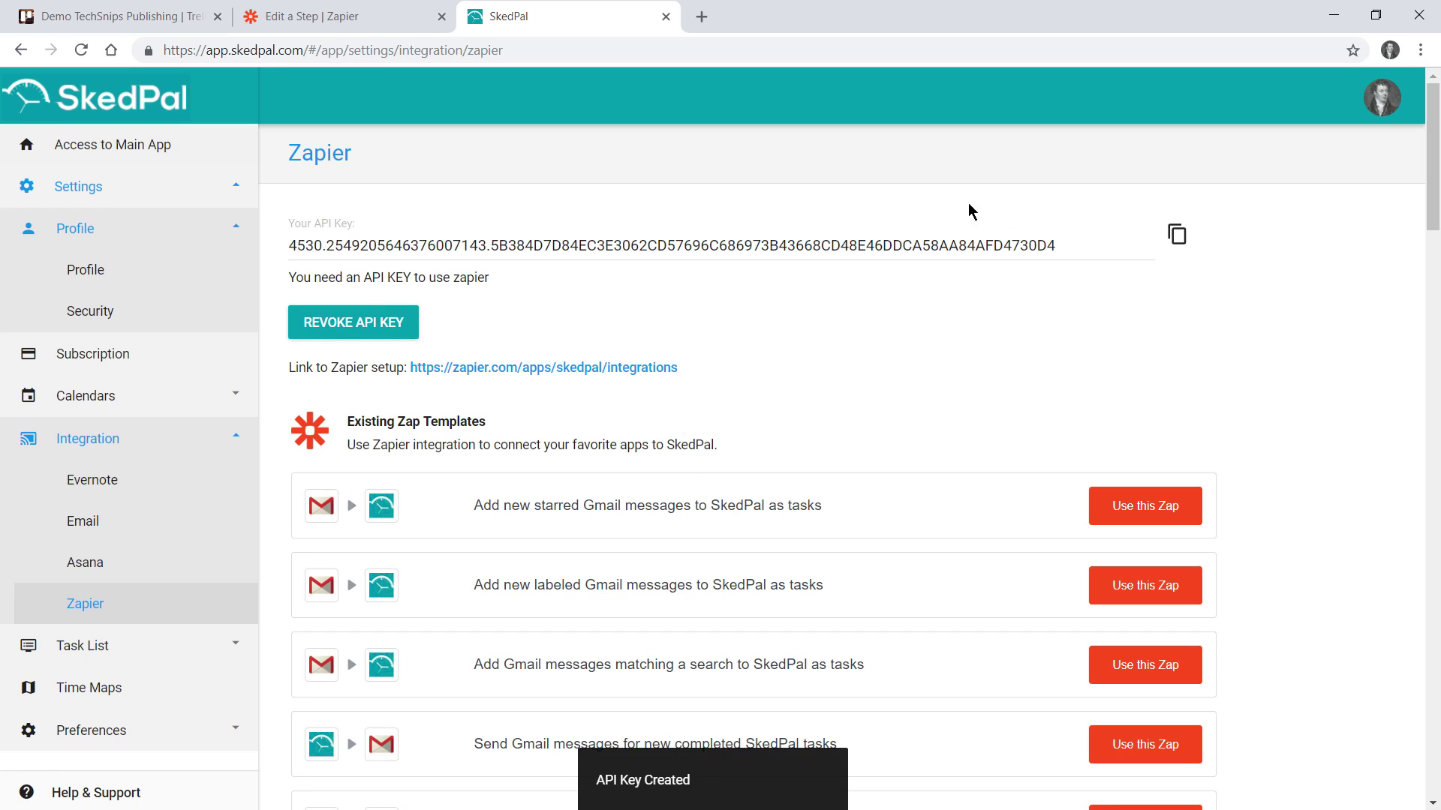
{"action": "left_click", "coordinate": [1179, 237]}
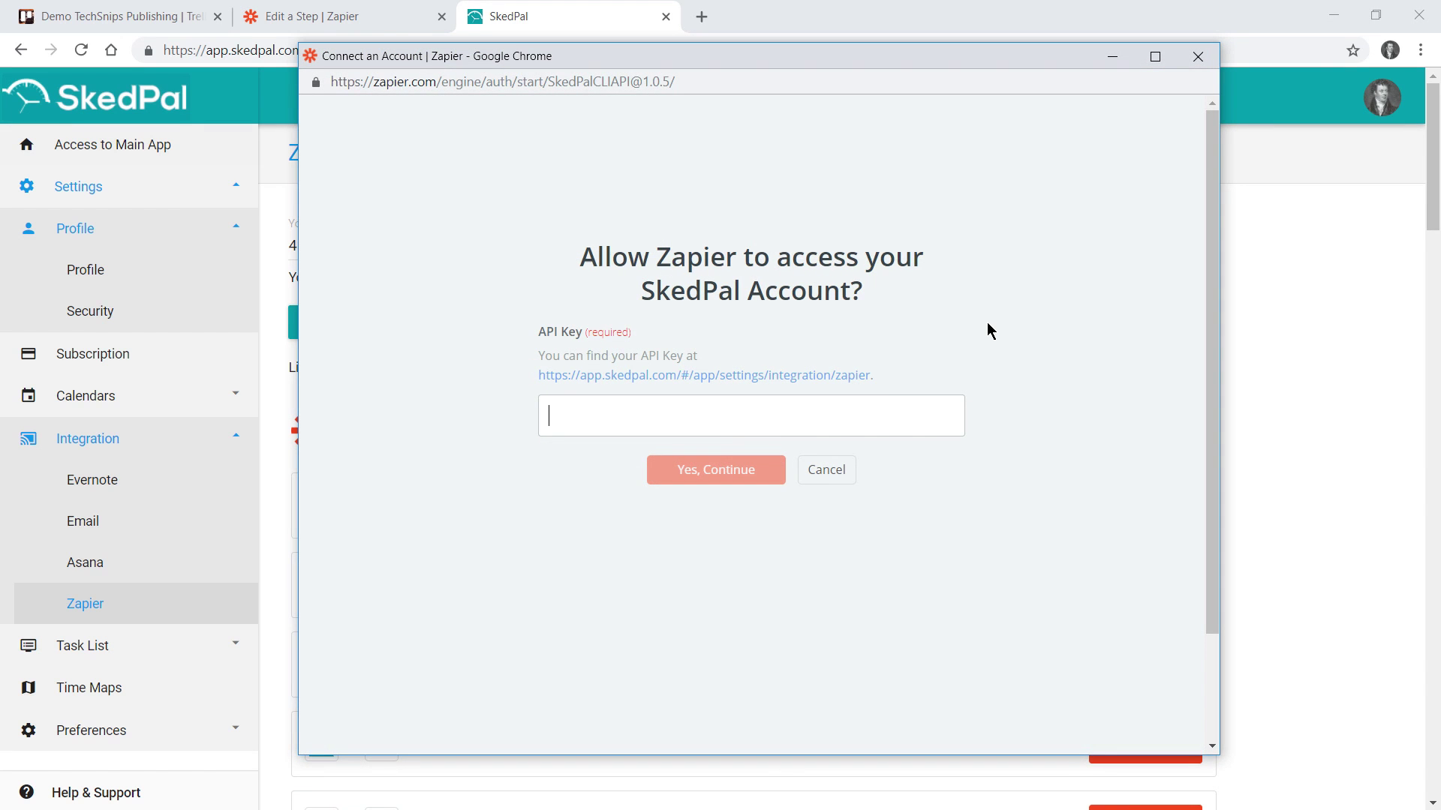
Connect the SkedPal account with the pasted API key and confirm it tests successfully
{"action": "key", "text": "ctrl+v"}
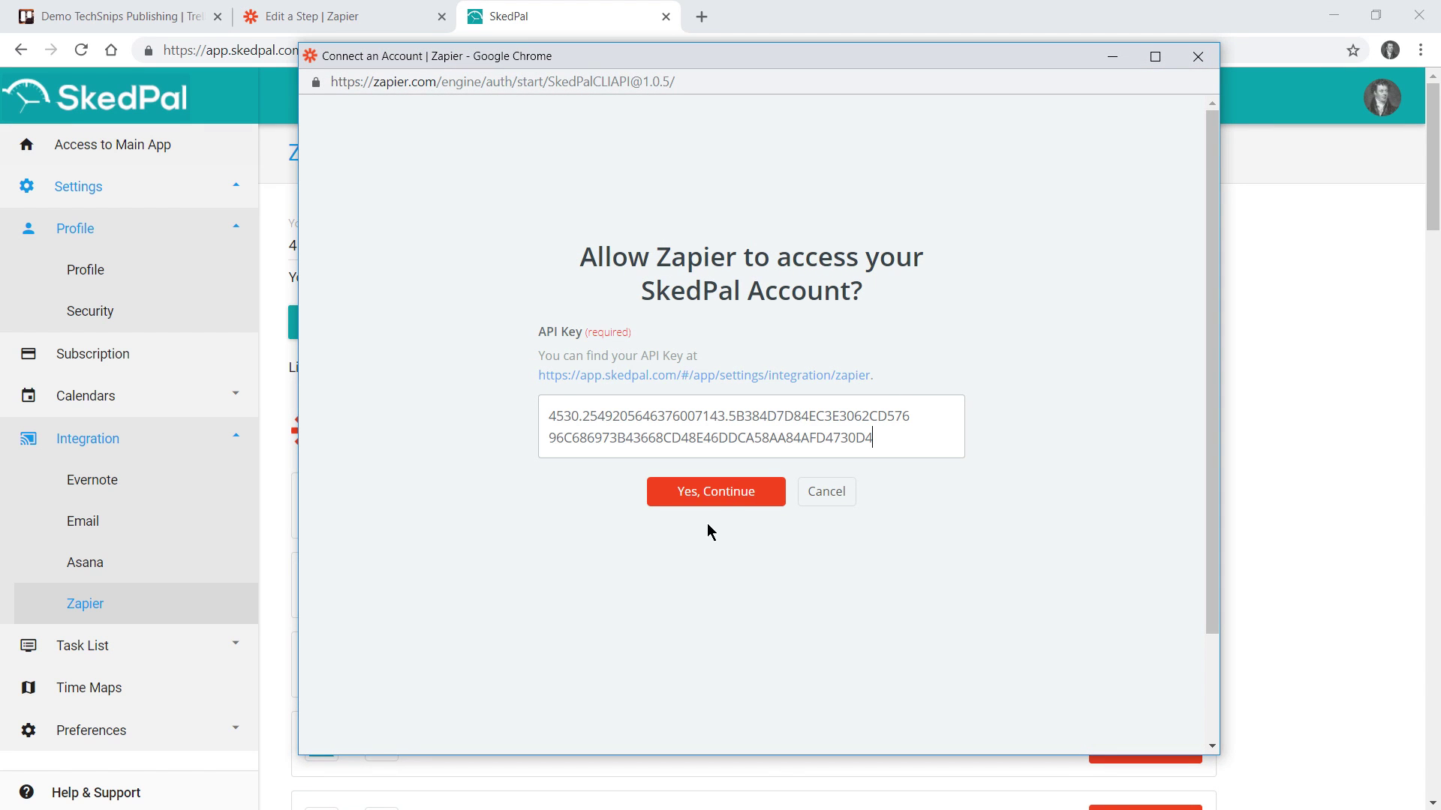
{"action": "left_click", "coordinate": [762, 494]}
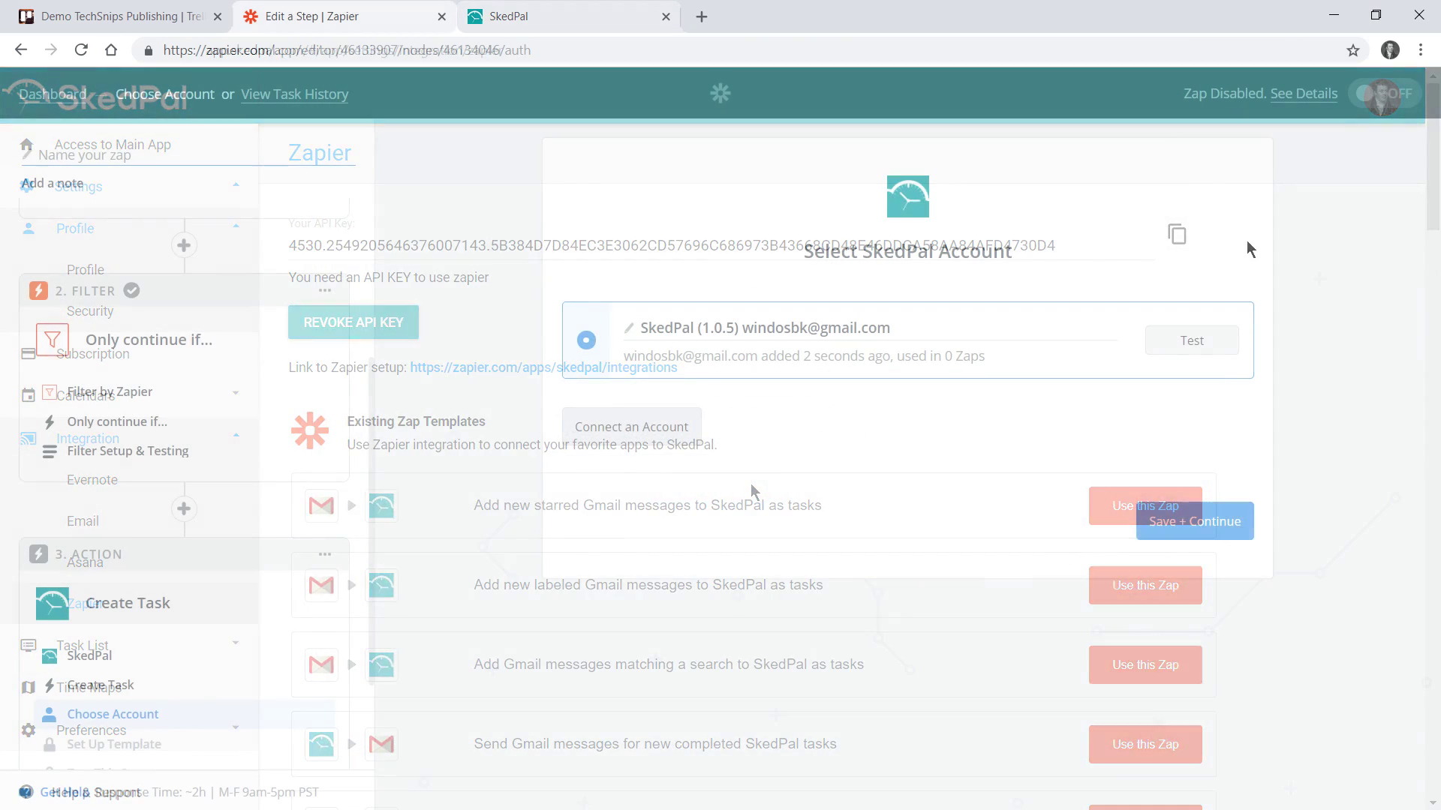
{"action": "left_click", "coordinate": [1222, 346]}
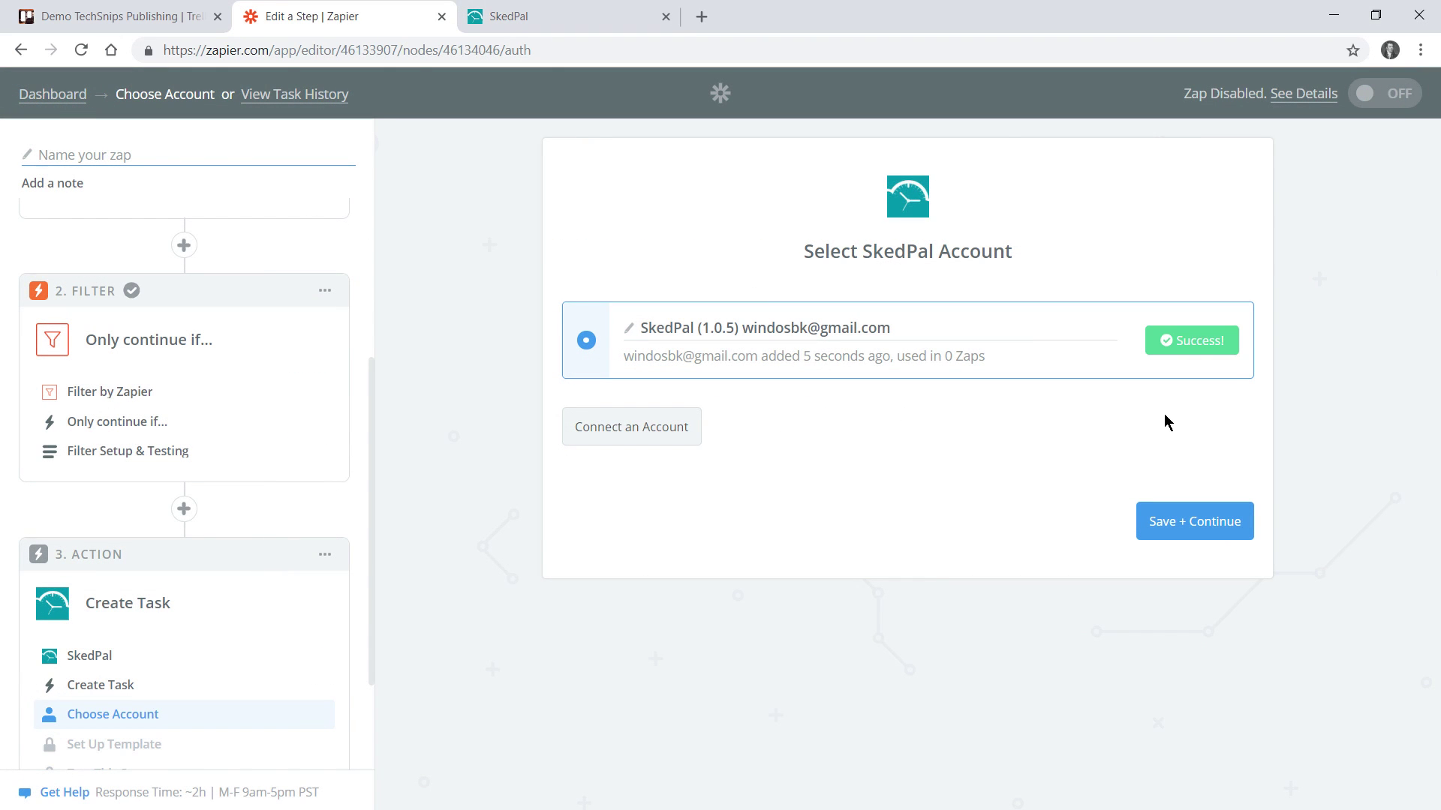
{"action": "left_click", "coordinate": [1210, 534]}
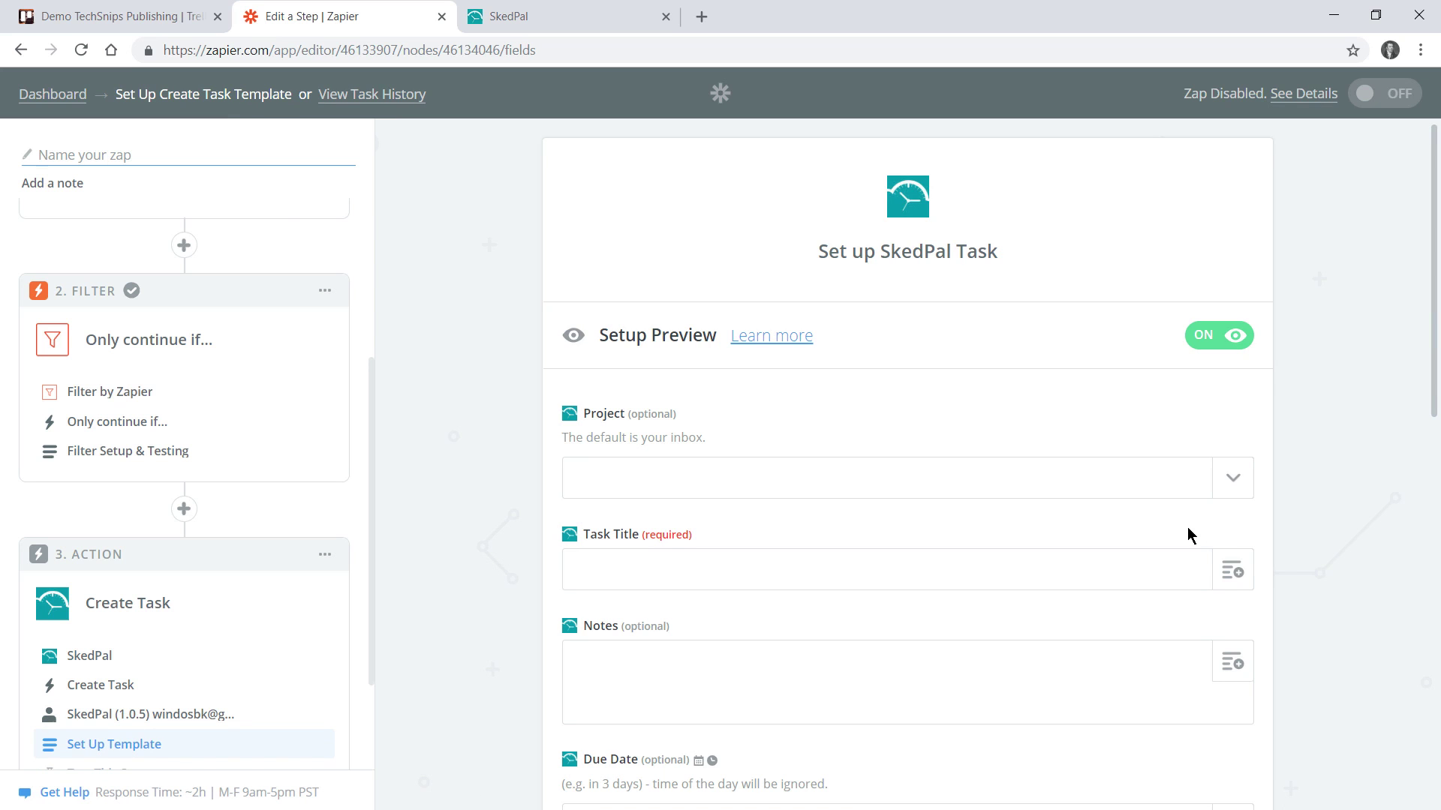
Set the SkedPal task's Project to Casual Snips
{"action": "scroll", "coordinate": [976, 323], "scroll_direction": "down", "scroll_amount": 3}
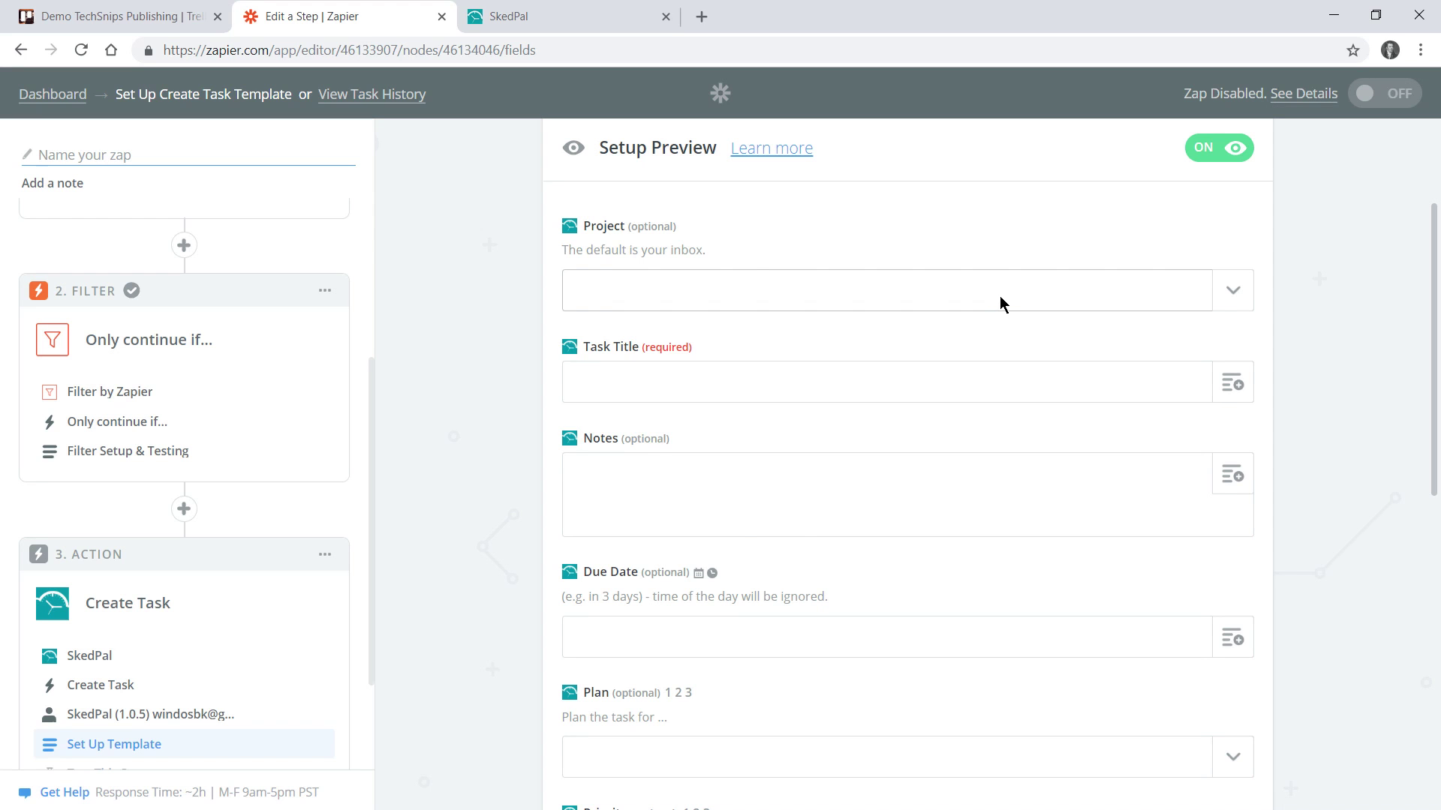
{"action": "left_click", "coordinate": [1000, 300]}
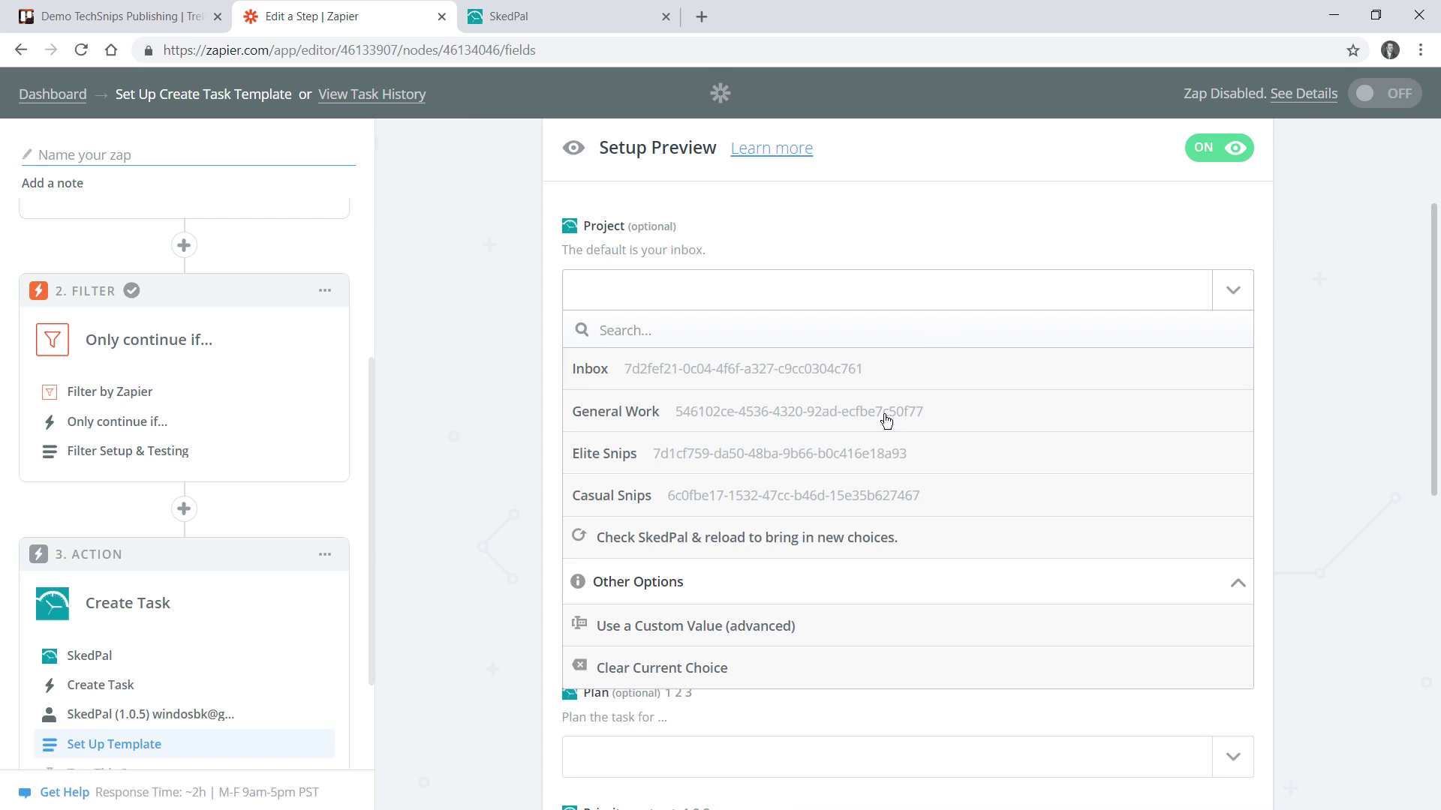
{"action": "left_click", "coordinate": [935, 505]}
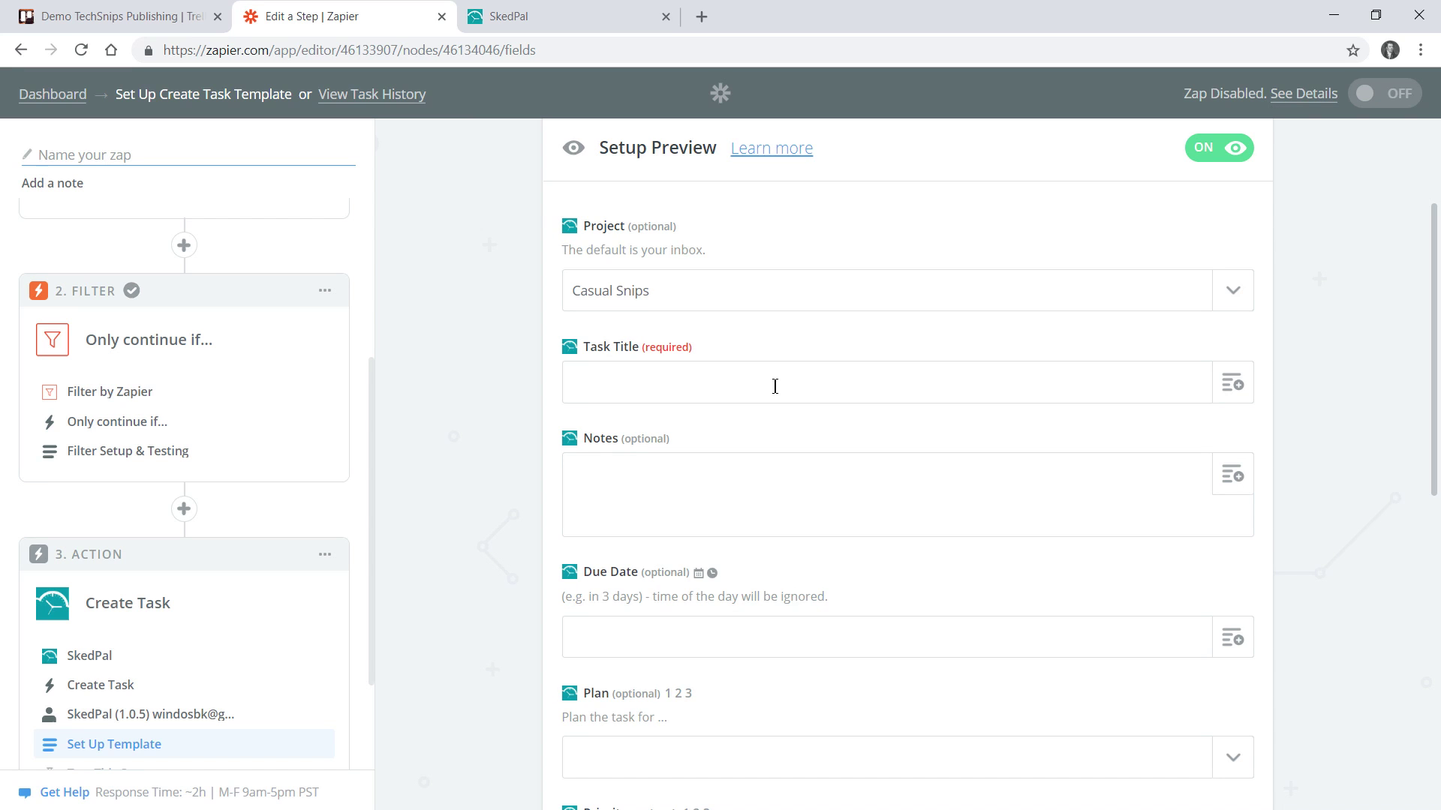
Enter 'Write Description For:' in Task Title and append the Step 1 Trello Card Name field
{"action": "left_click", "coordinate": [1056, 378]}
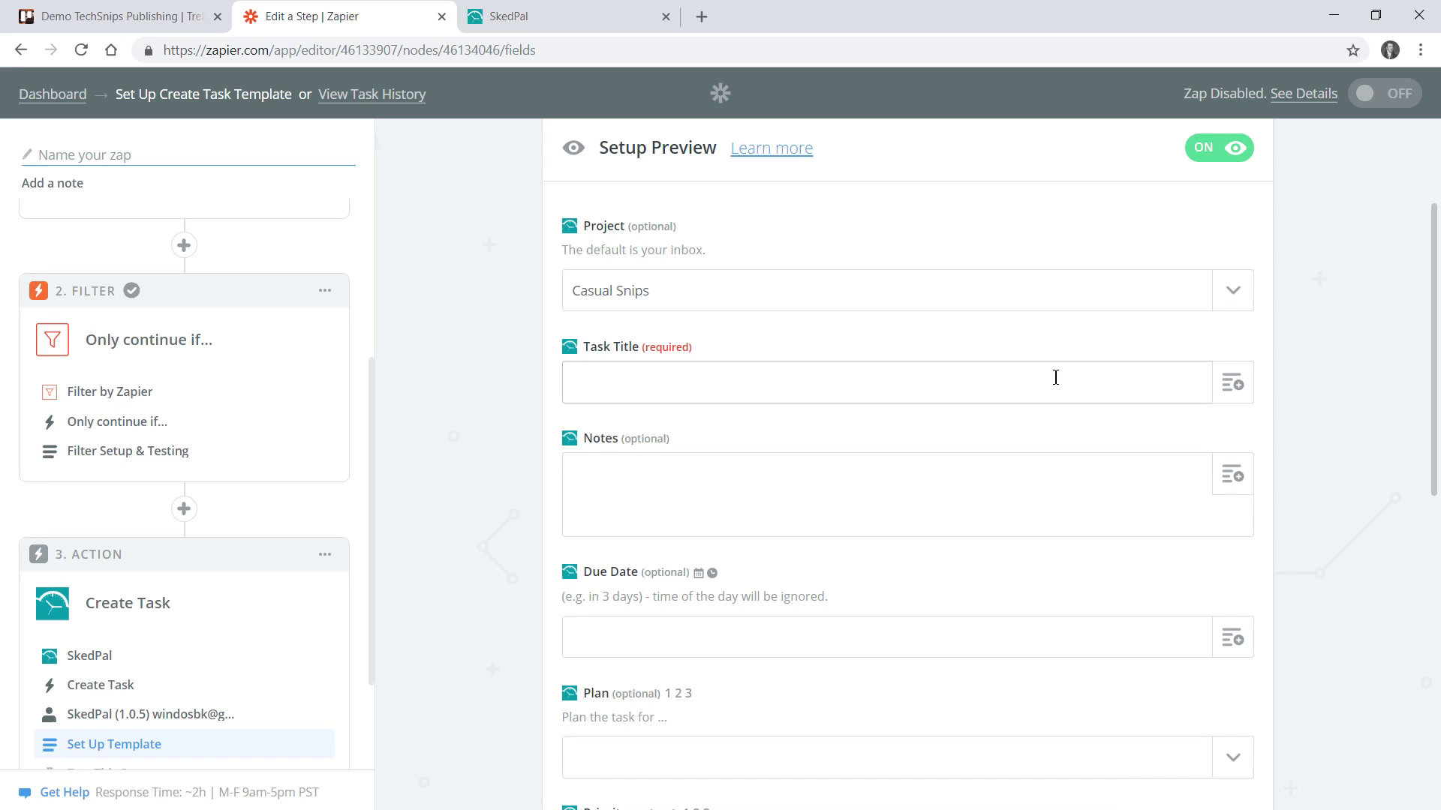
{"action": "type", "text": "Write Description For:"}
{"action": "left_click", "coordinate": [1231, 384]}
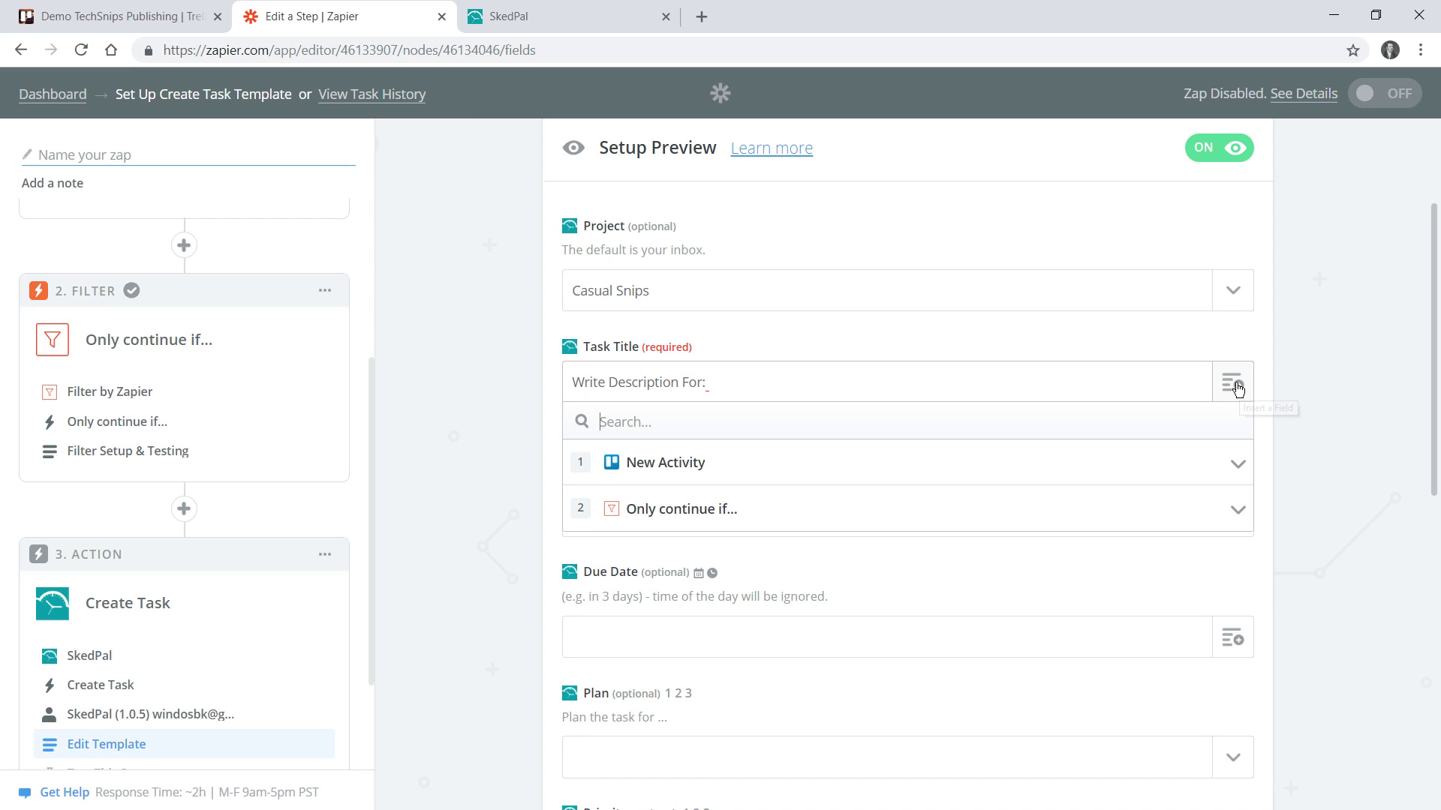
{"action": "left_click", "coordinate": [901, 473]}
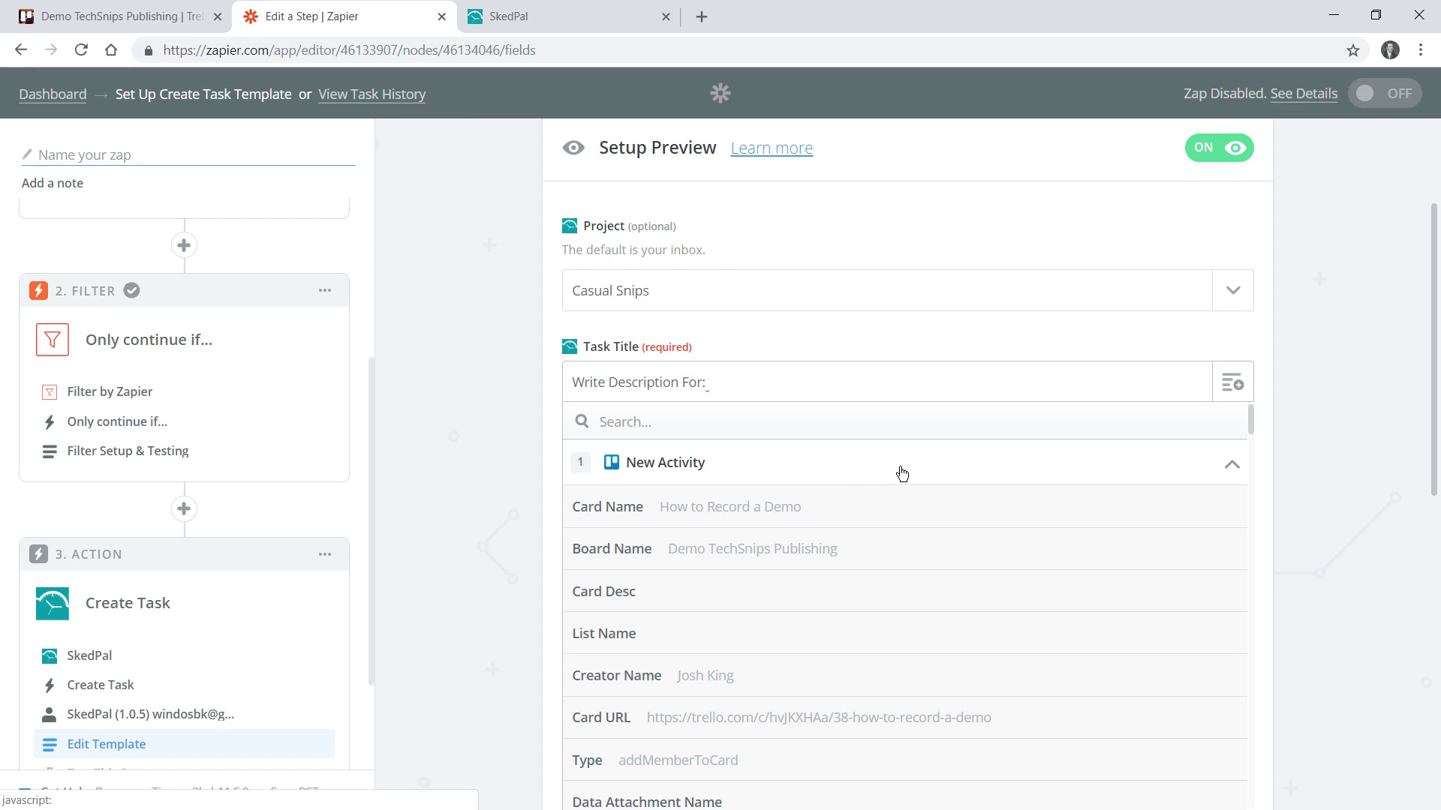
{"action": "left_click", "coordinate": [773, 510]}
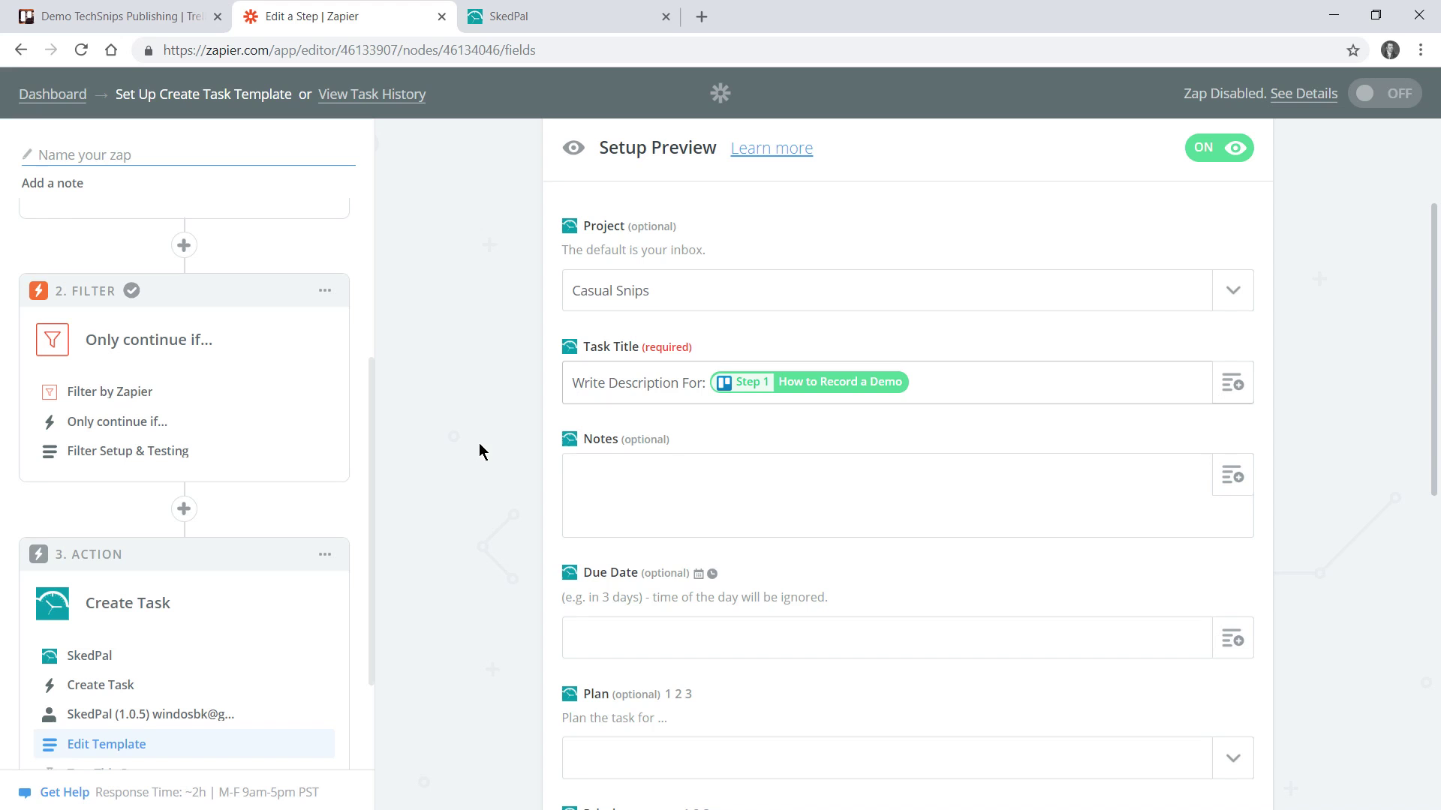
{"action": "scroll", "coordinate": [526, 435], "scroll_direction": "down", "scroll_amount": 1}
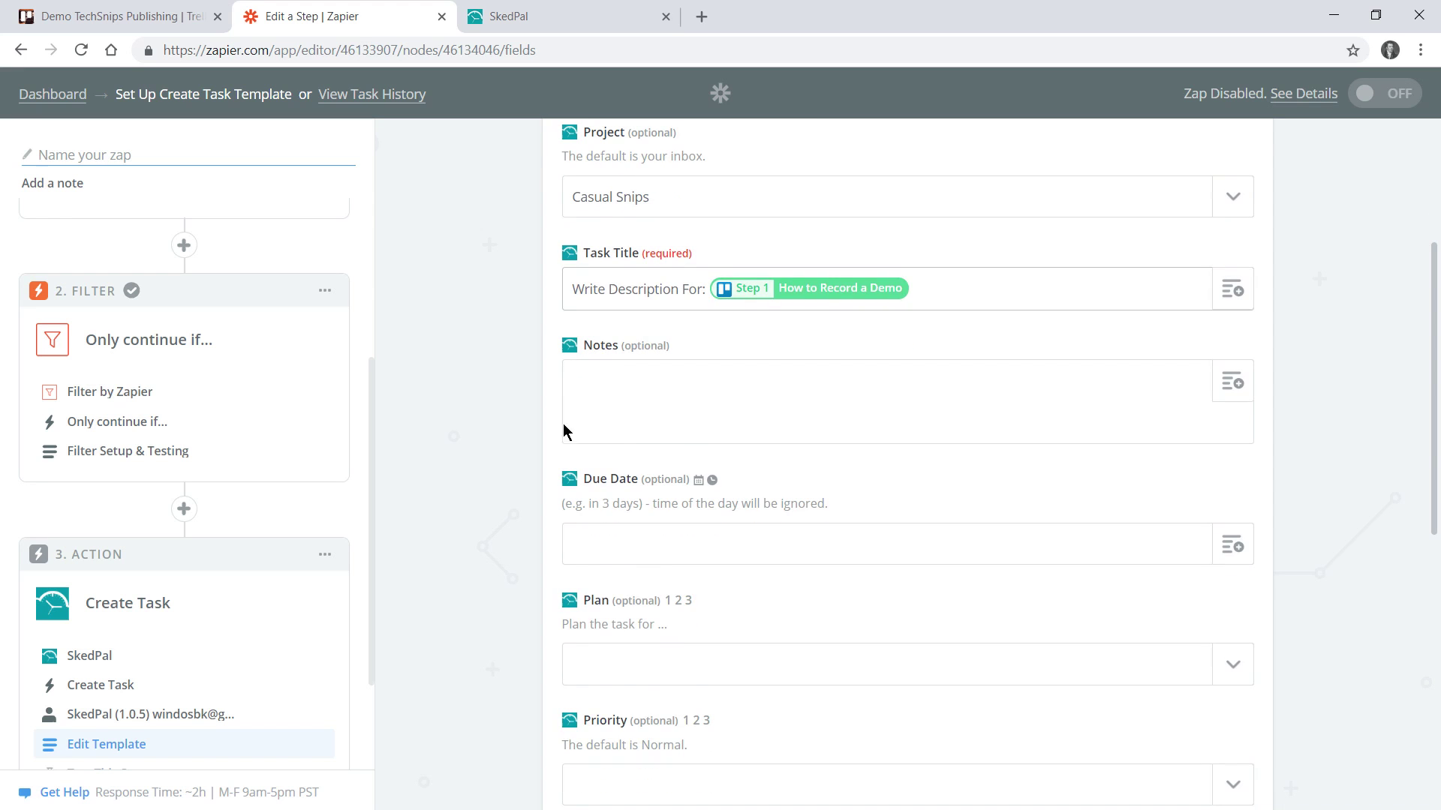
Write 'Url: ' followed by the Trello Card Short URL field in the task notes
{"action": "left_click", "coordinate": [729, 405]}
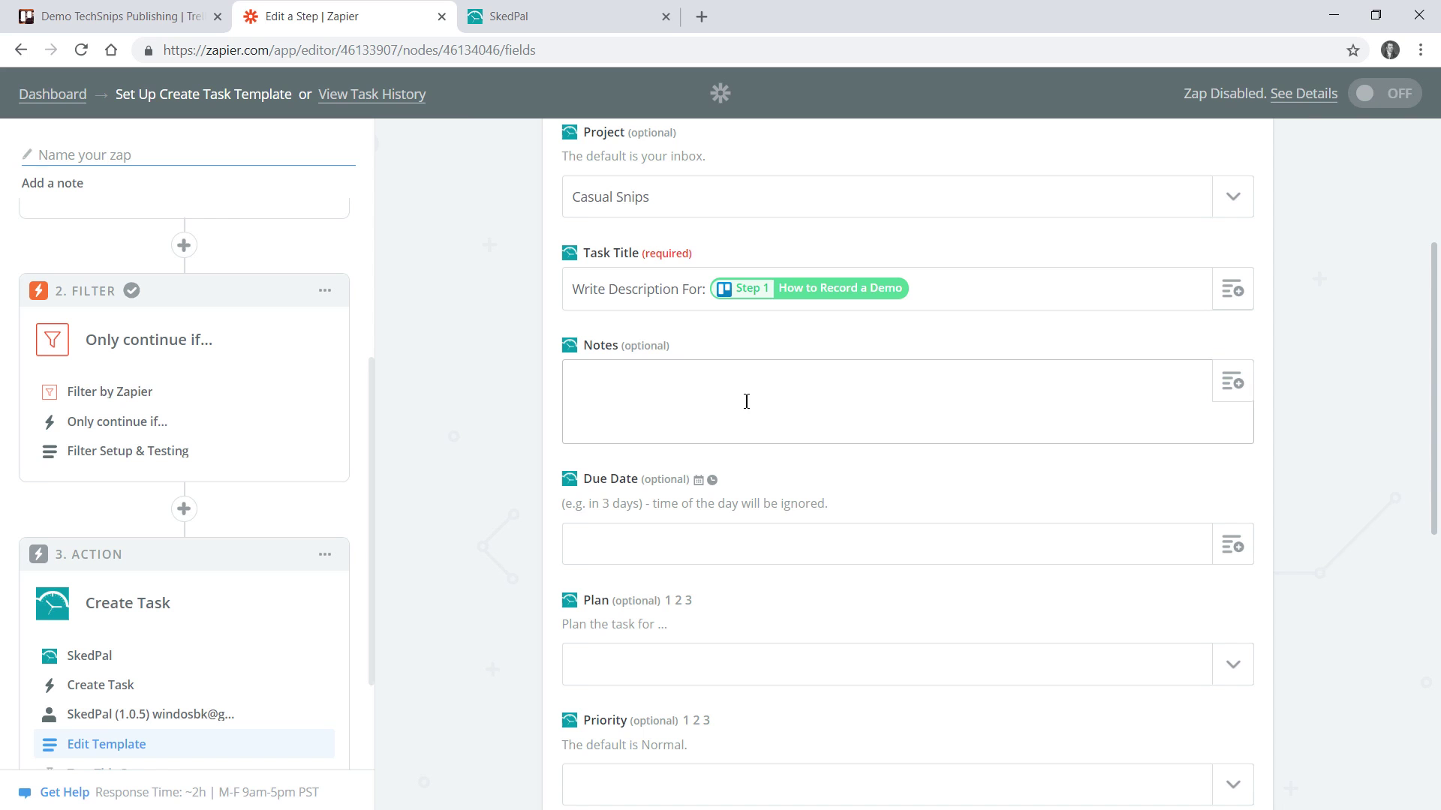
{"action": "type", "text": "Url:"}
{"action": "left_click", "coordinate": [1231, 379]}
{"action": "left_click", "coordinate": [1042, 504]}
{"action": "type", "text": "url"}
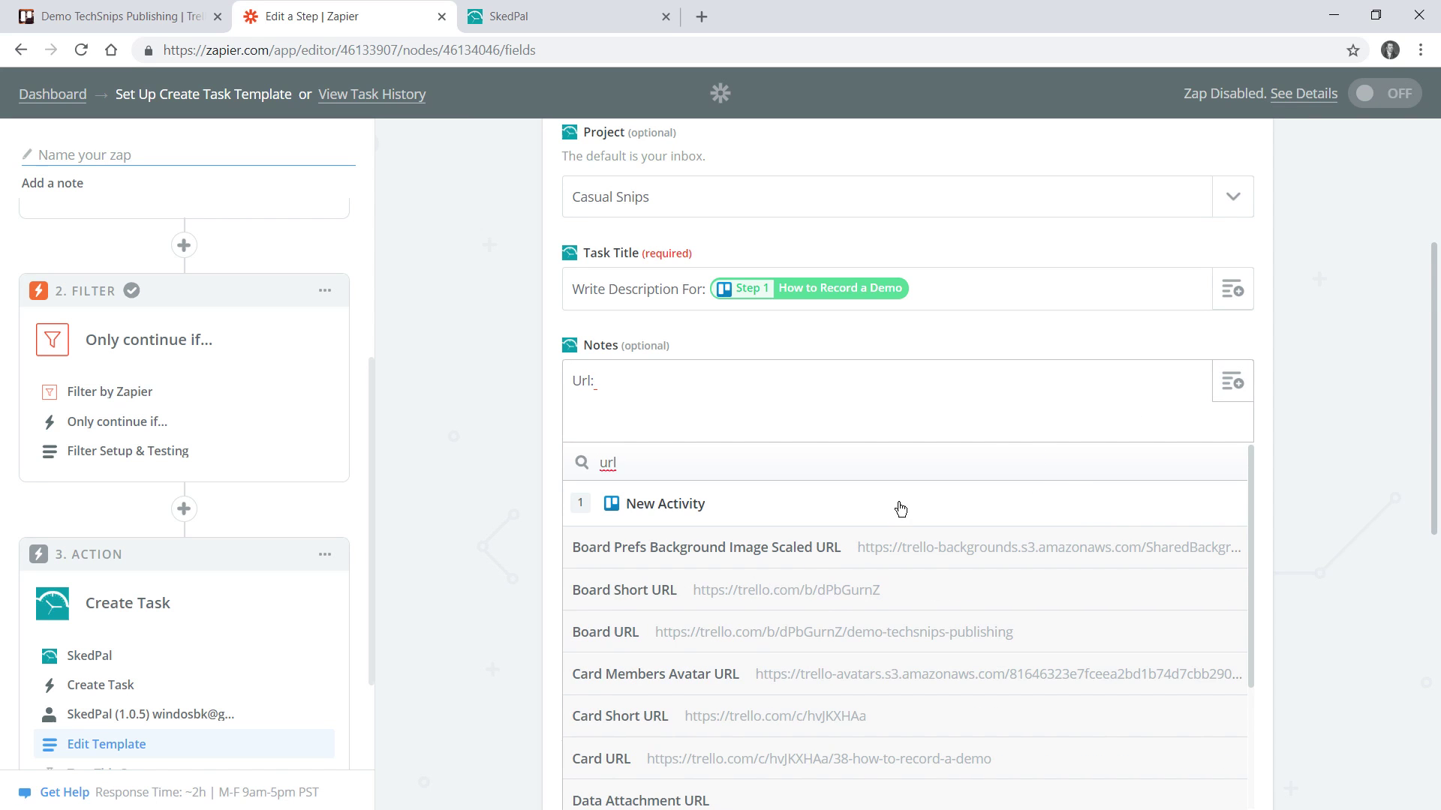
{"action": "left_click", "coordinate": [937, 715]}
Add a second notes line 'Due: ' followed by the Trello card's Due date field
{"action": "key", "text": "Return"}
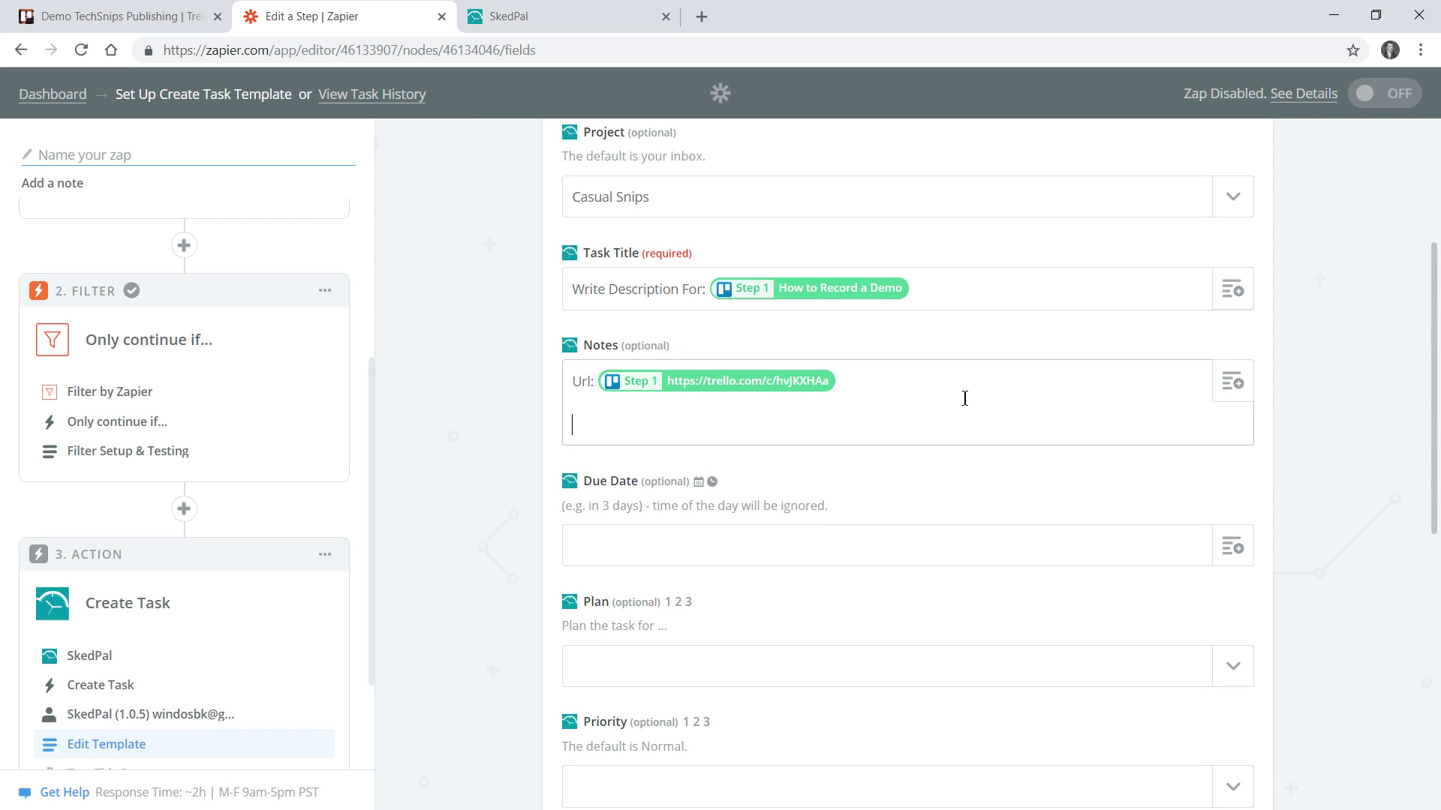
{"action": "type", "text": "Due:"}
{"action": "left_click", "coordinate": [1232, 383]}
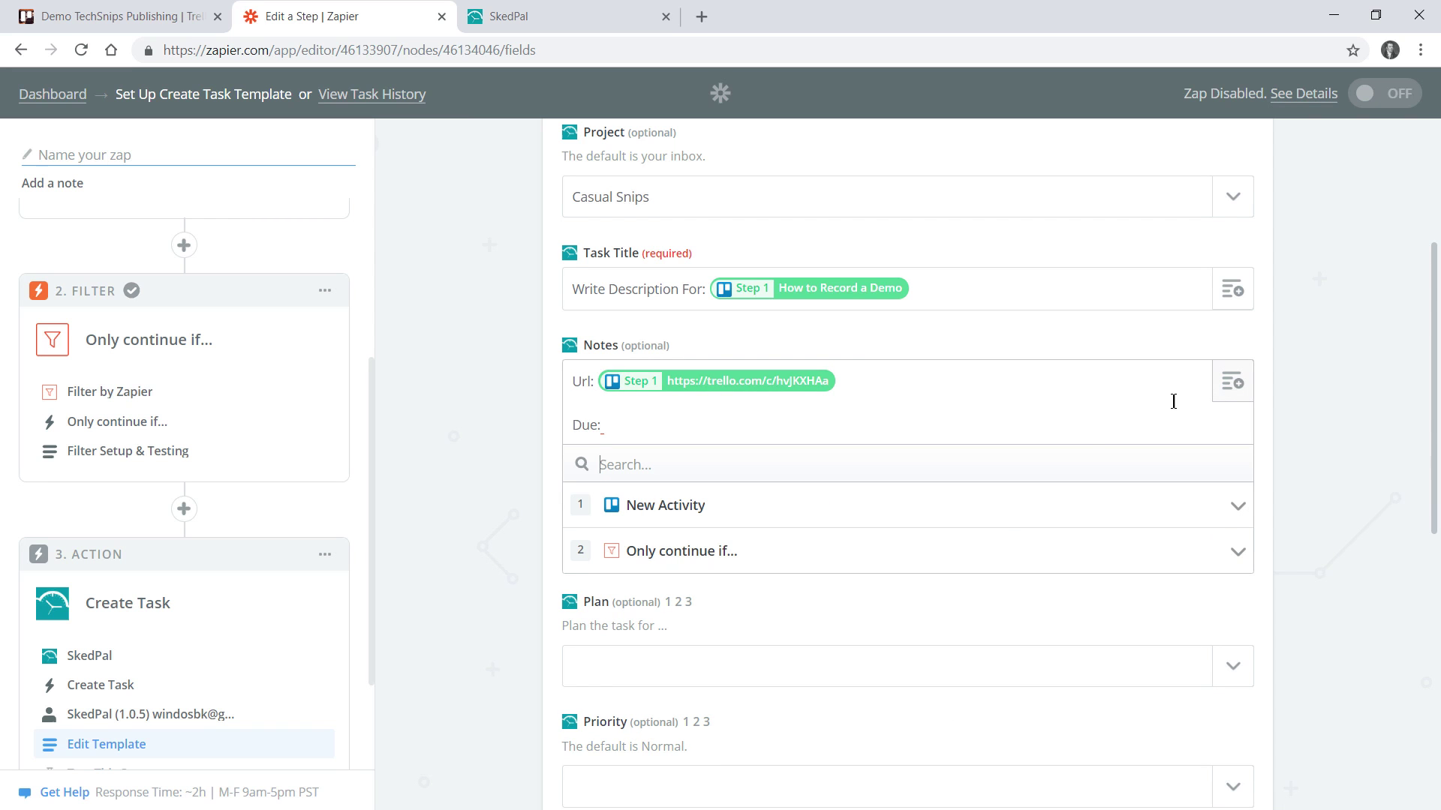
{"action": "left_click", "coordinate": [997, 521]}
{"action": "left_click", "coordinate": [916, 627]}
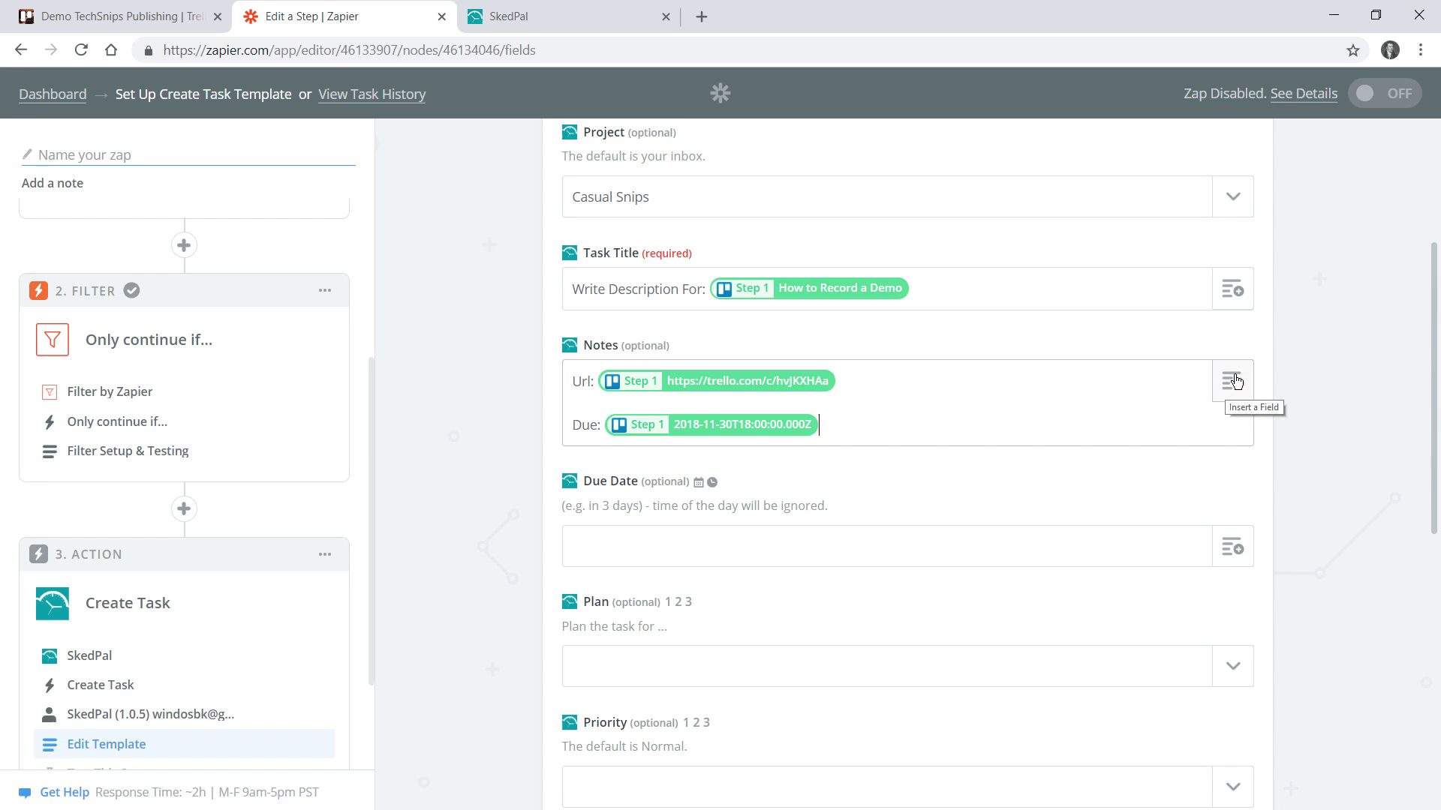
{"action": "left_click", "coordinate": [1121, 411]}
{"action": "scroll", "coordinate": [1121, 414], "scroll_direction": "down", "scroll_amount": 1}
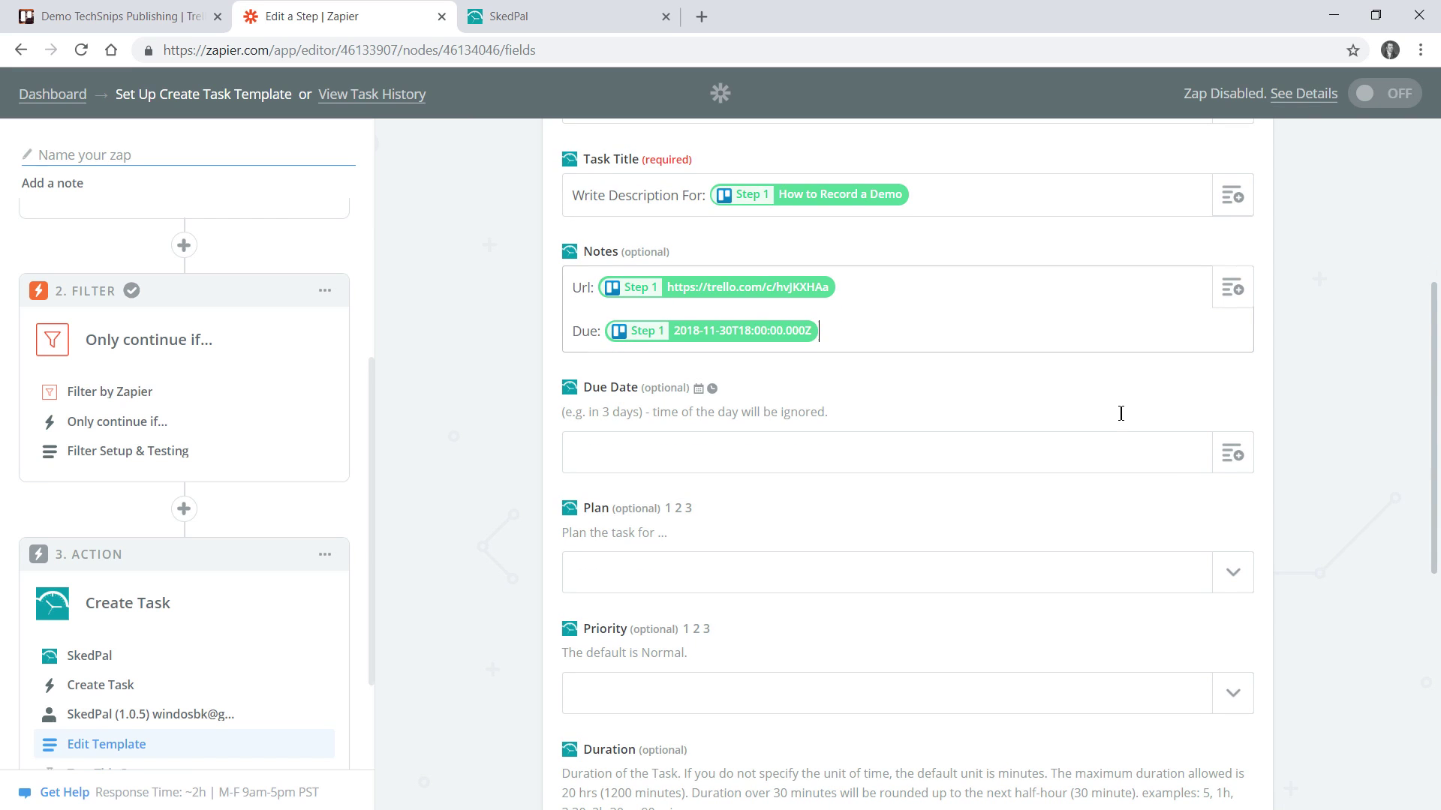
{"action": "left_click", "coordinate": [1030, 457]}
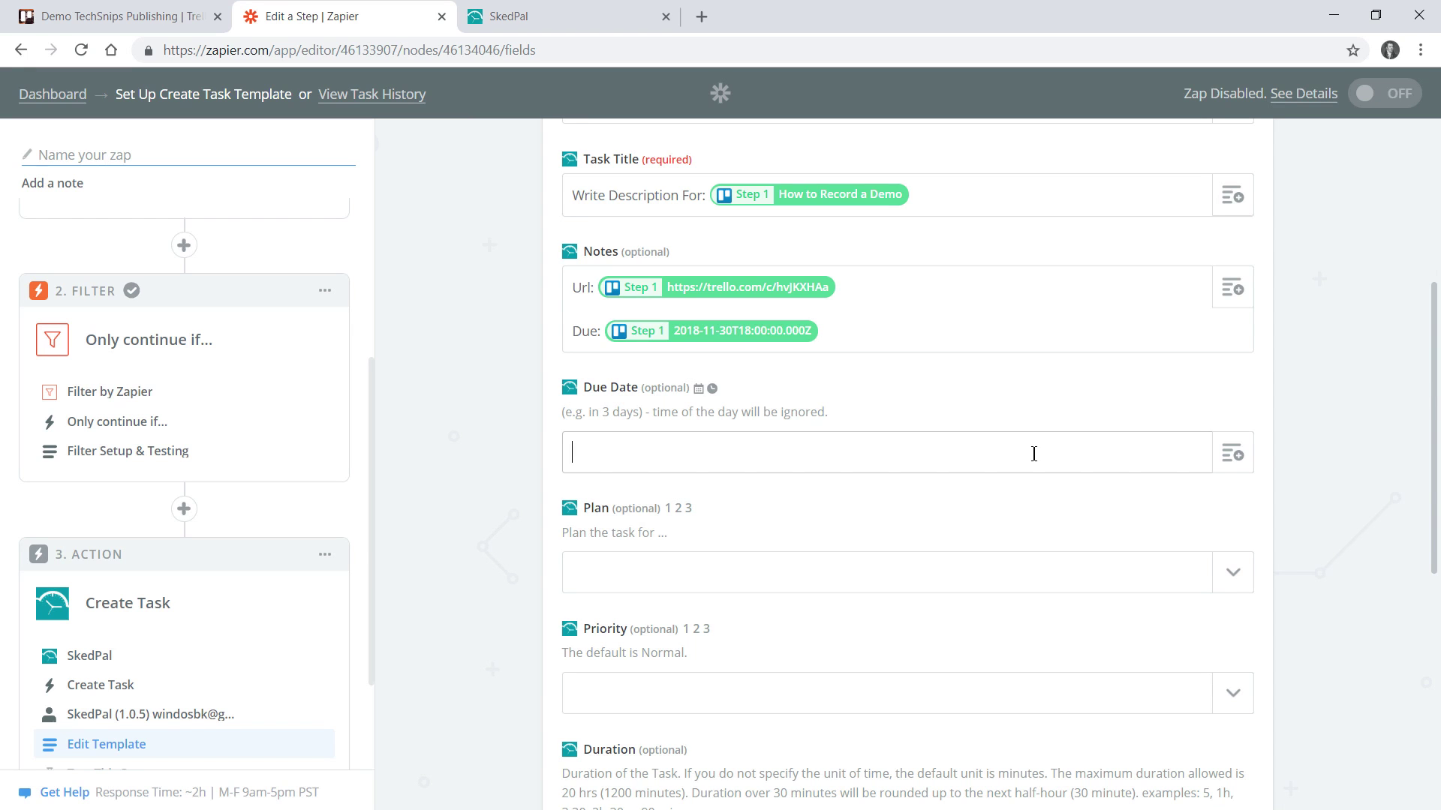
Set the task due date to 'in 2 days' and its priority to High
{"action": "type", "text": "in 2 days"}
{"action": "scroll", "coordinate": [1034, 454], "scroll_direction": "down", "scroll_amount": 1}
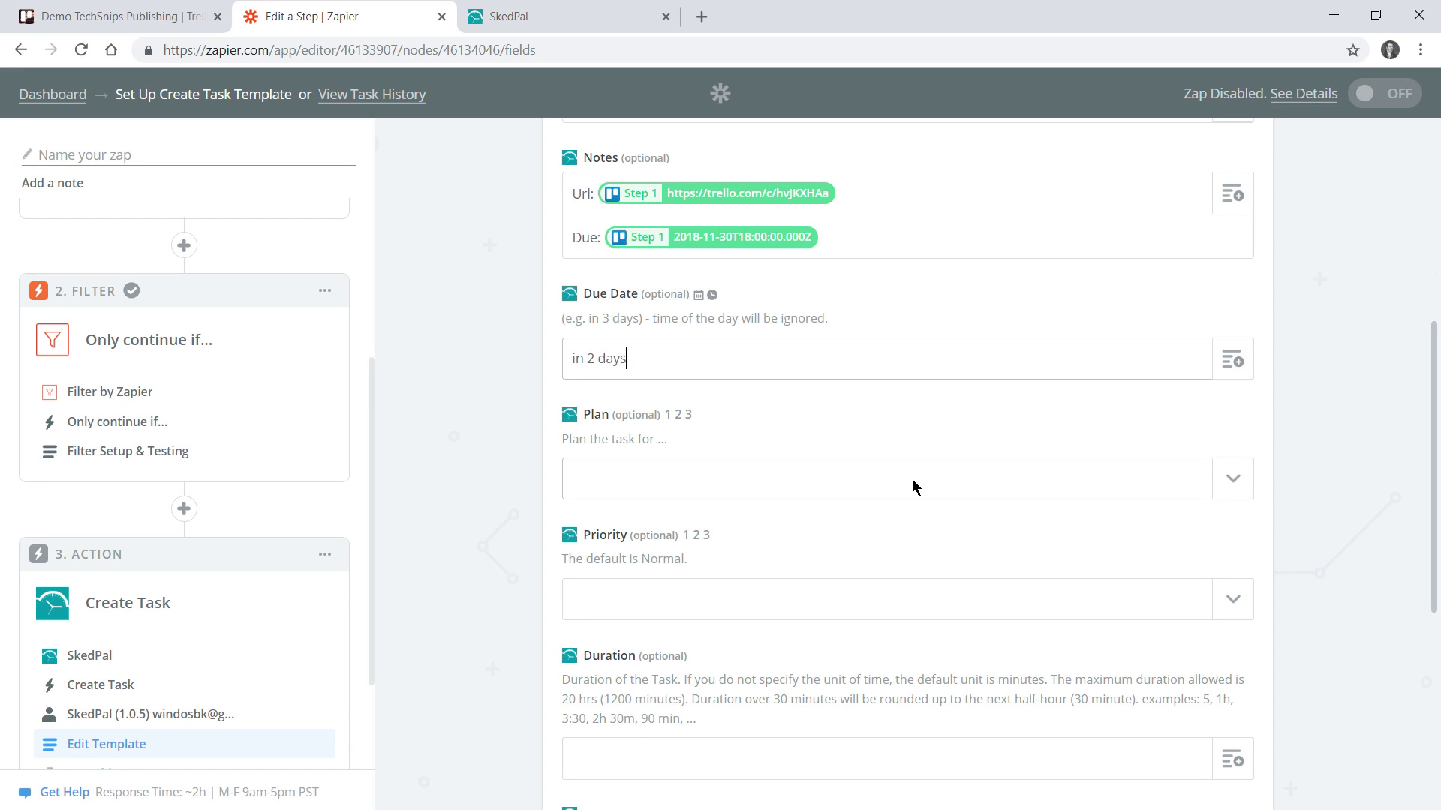
{"action": "left_click", "coordinate": [947, 475]}
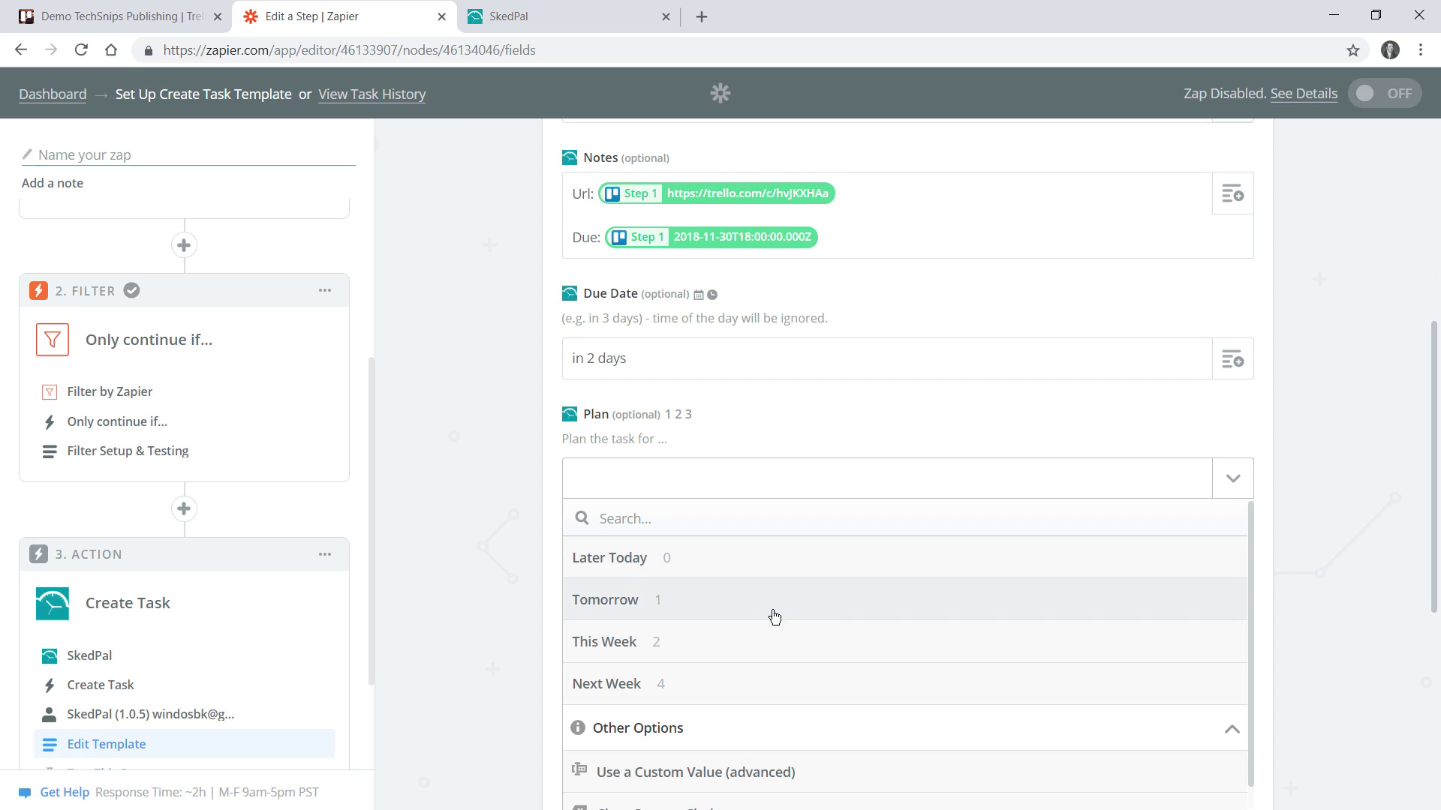
{"action": "left_click", "coordinate": [501, 474]}
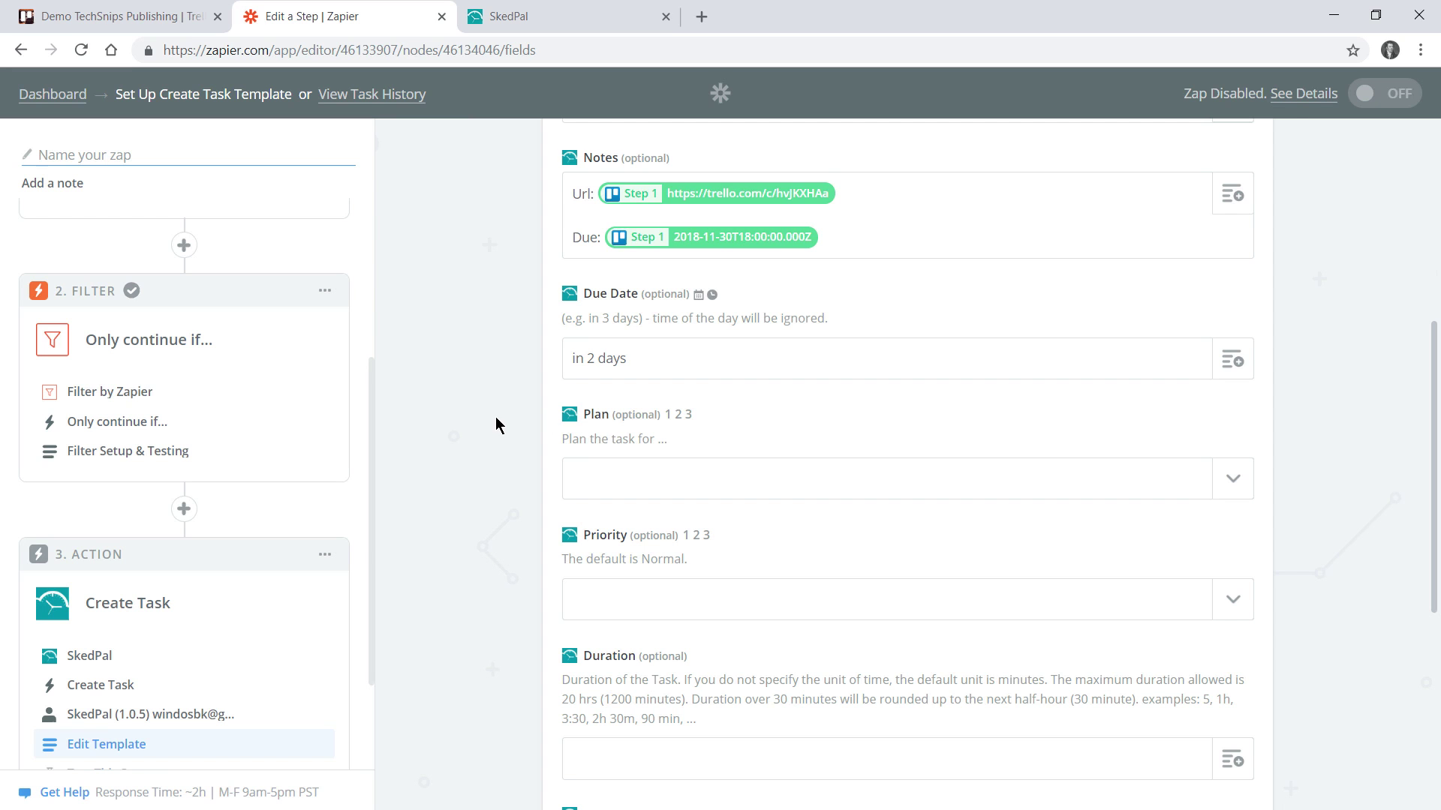
{"action": "scroll", "coordinate": [495, 425], "scroll_direction": "down", "scroll_amount": 3}
{"action": "left_click", "coordinate": [698, 418]}
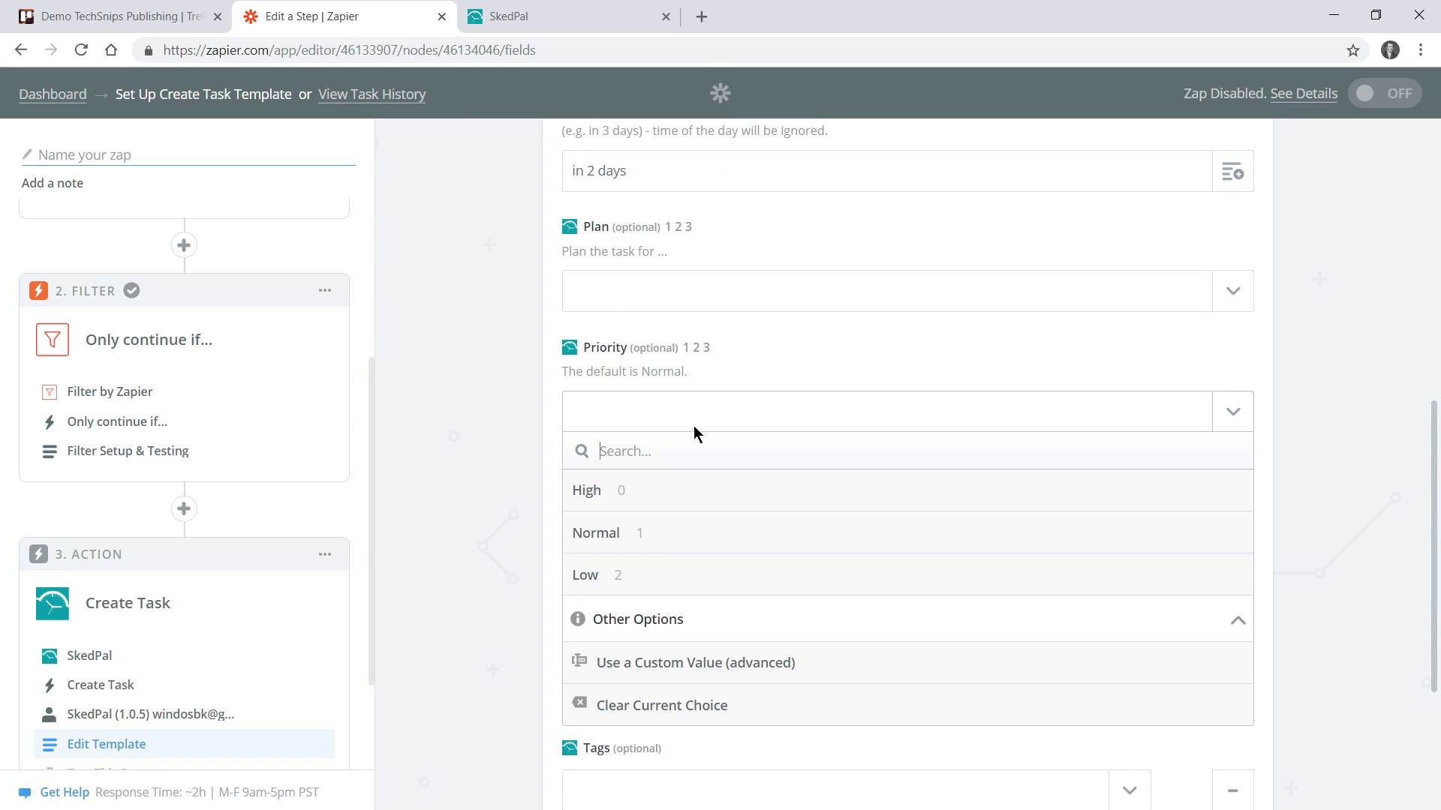
{"action": "left_click", "coordinate": [703, 496]}
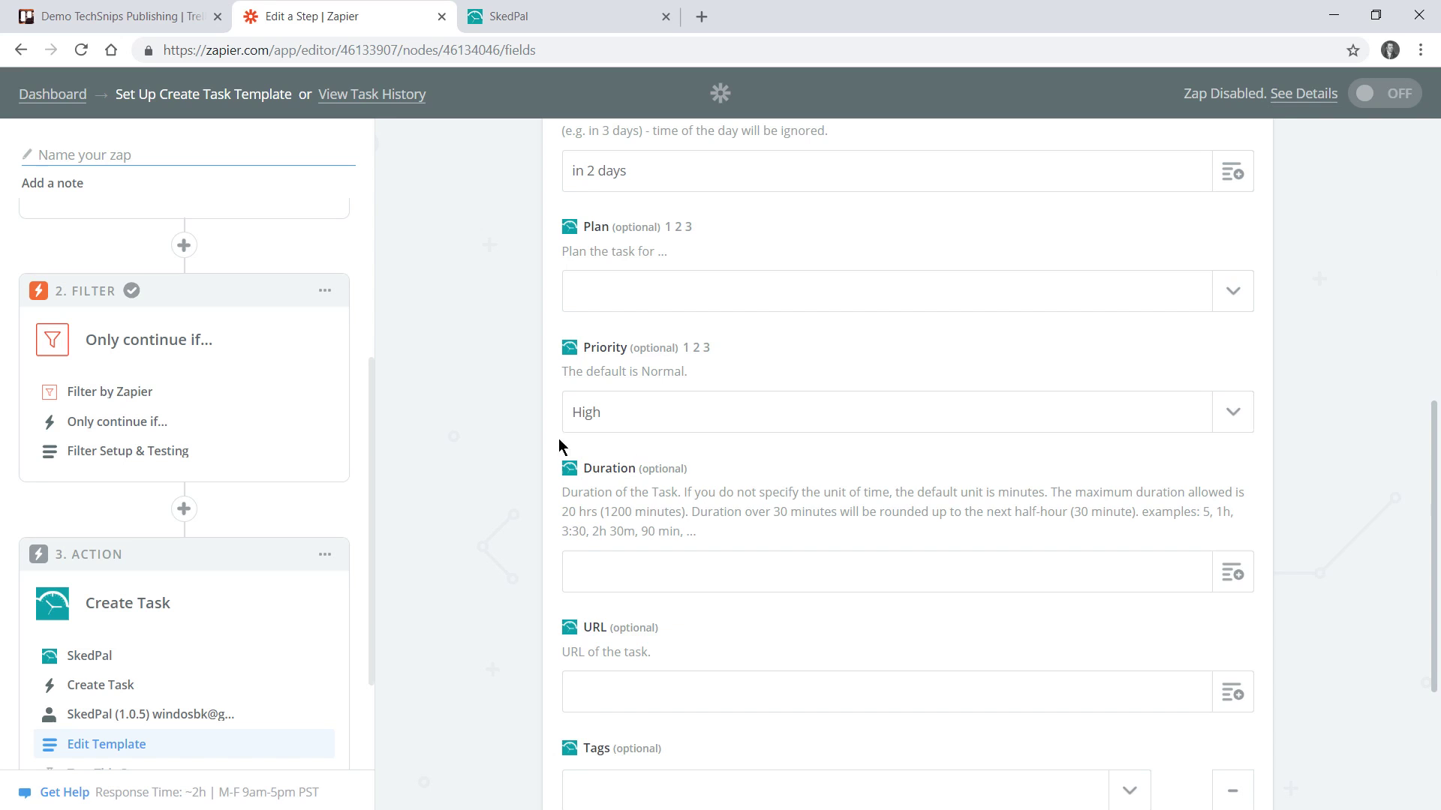
{"action": "scroll", "coordinate": [497, 431], "scroll_direction": "down", "scroll_amount": 3}
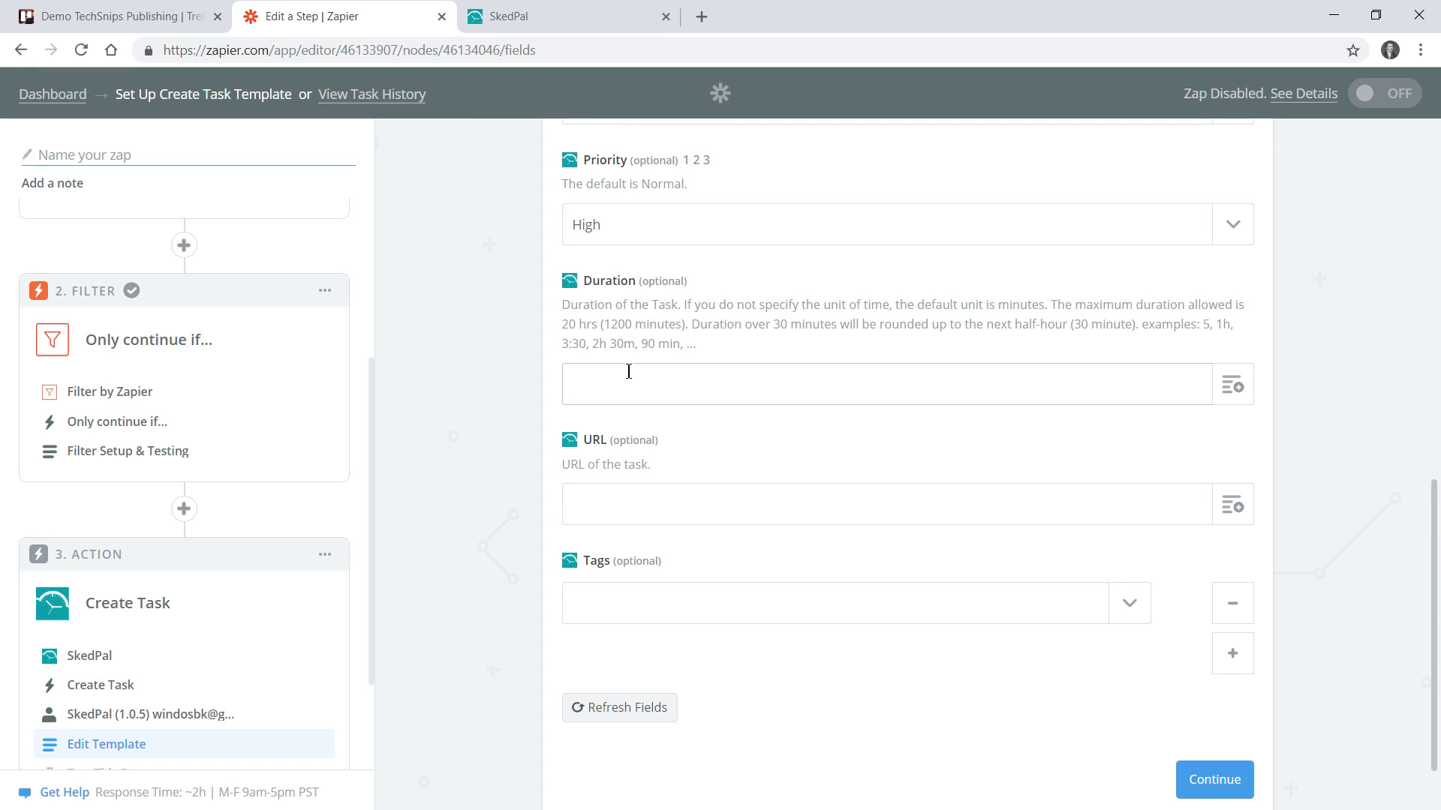
Set the duration to 30 minutes, use the Trello Card URL as task URL, and continue to testing
{"action": "type", "text": "30 minutes"}
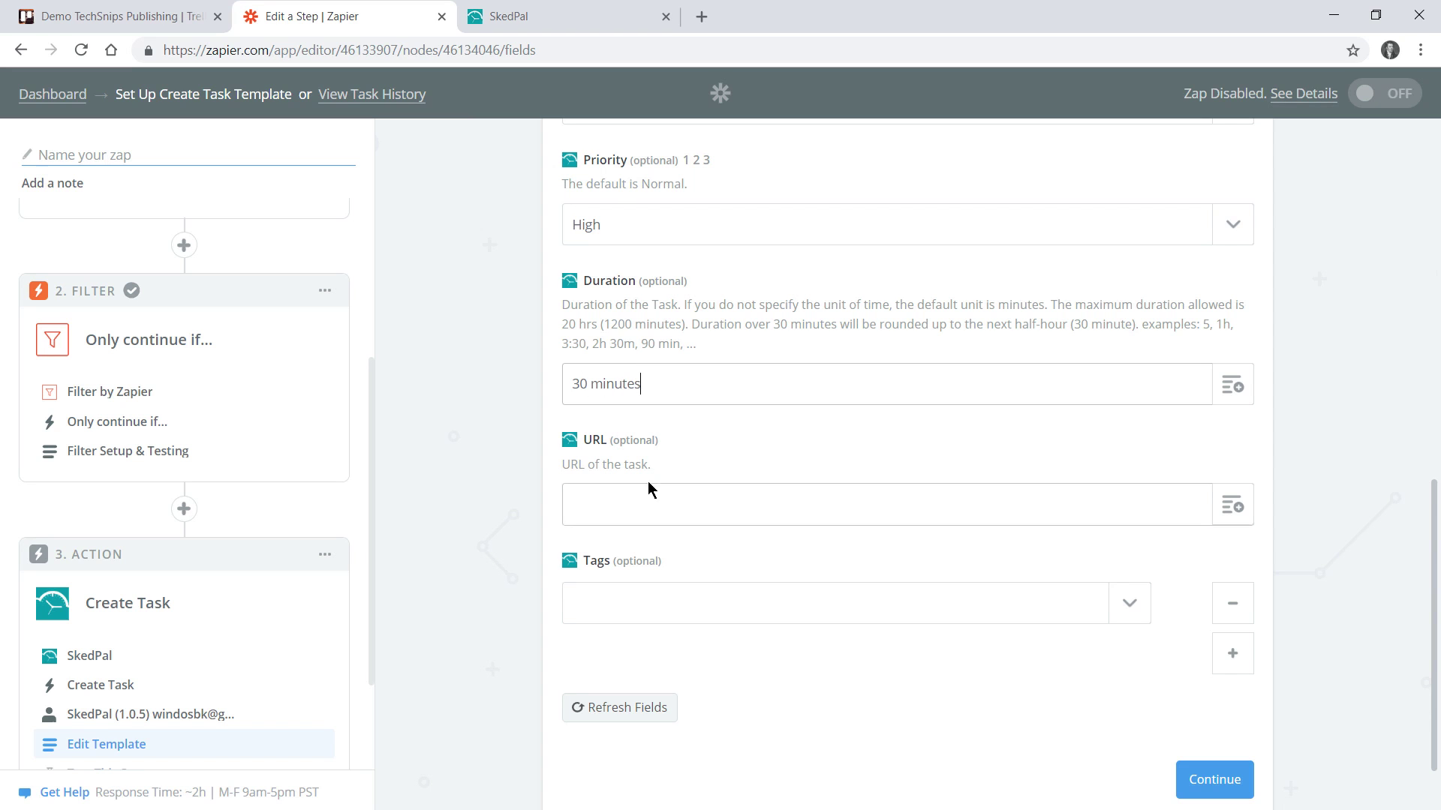
{"action": "left_click", "coordinate": [650, 502]}
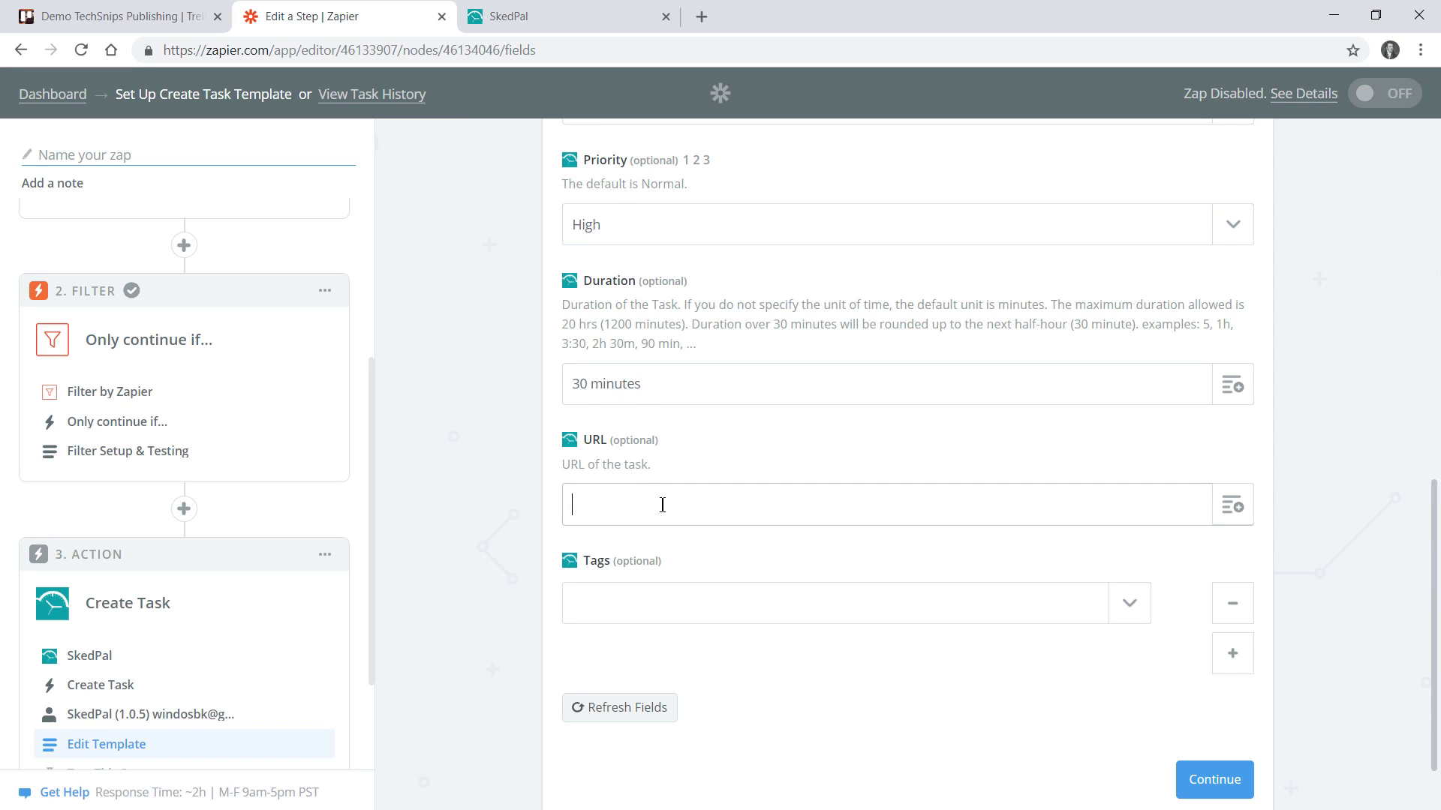
{"action": "left_click", "coordinate": [1231, 505]}
{"action": "left_click", "coordinate": [916, 597]}
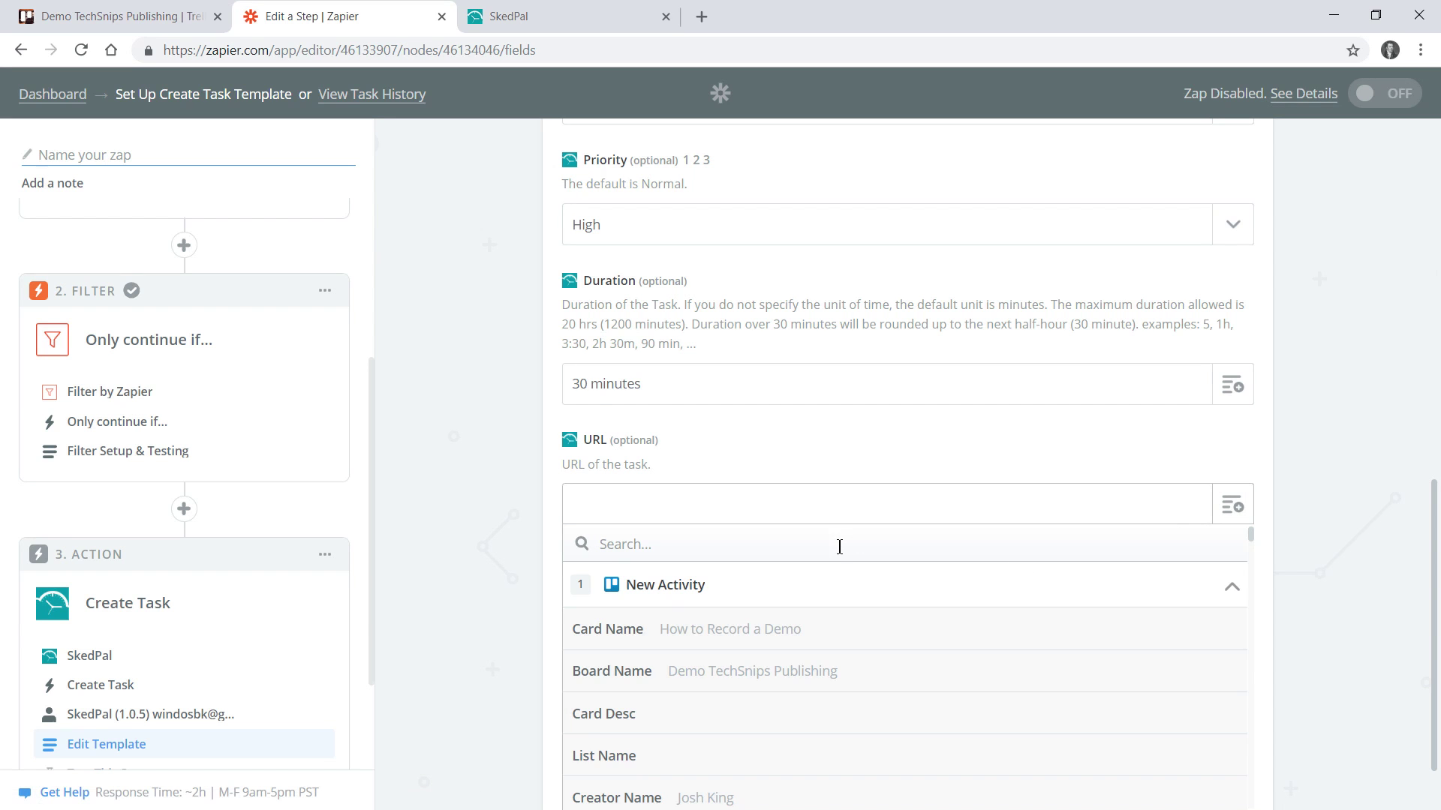
{"action": "type", "text": "url"}
{"action": "scroll", "coordinate": [842, 655], "scroll_direction": "down", "scroll_amount": 1}
{"action": "left_click", "coordinate": [793, 747]}
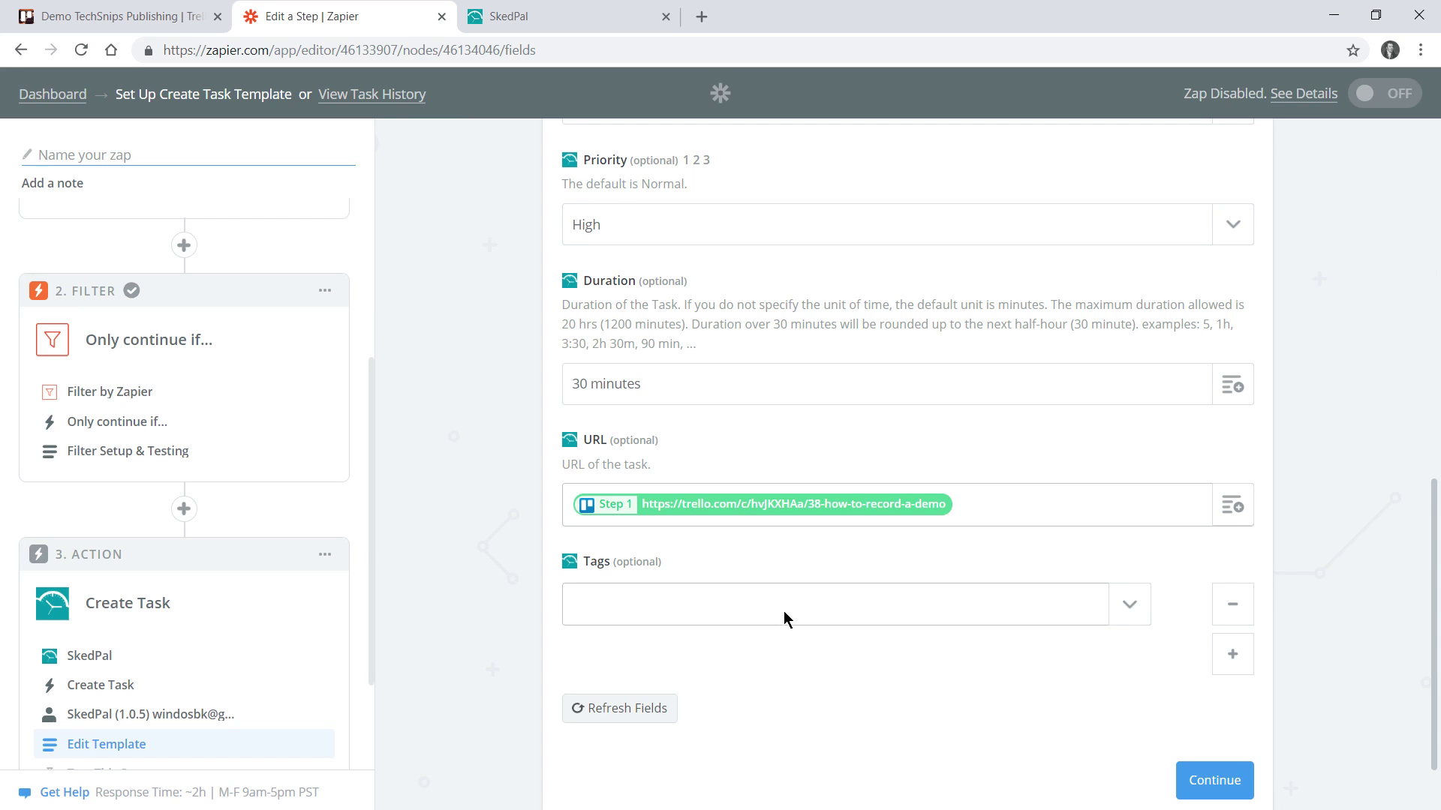
{"action": "left_click", "coordinate": [1215, 781]}
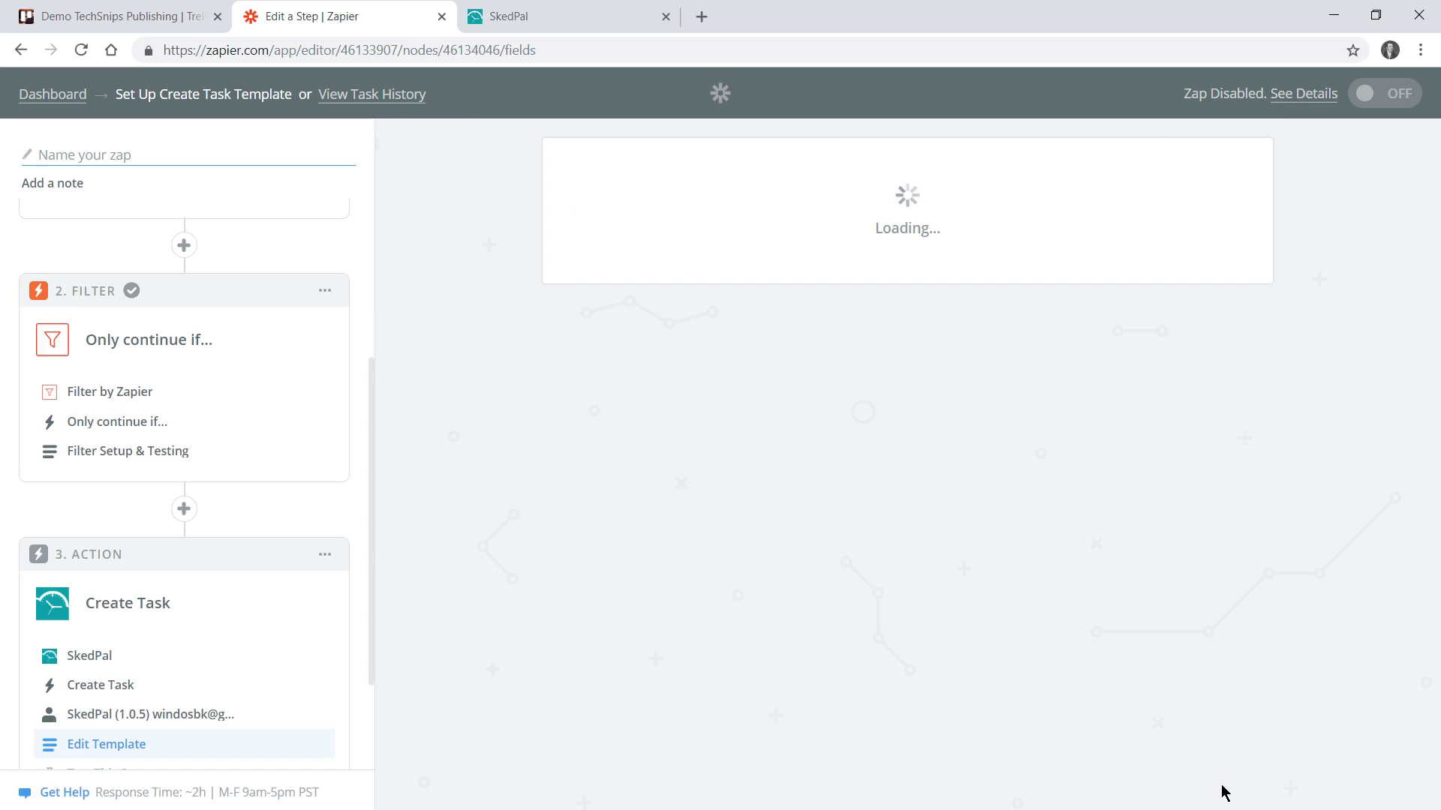
{"action": "scroll", "coordinate": [1325, 438], "scroll_direction": "down", "scroll_amount": 5}
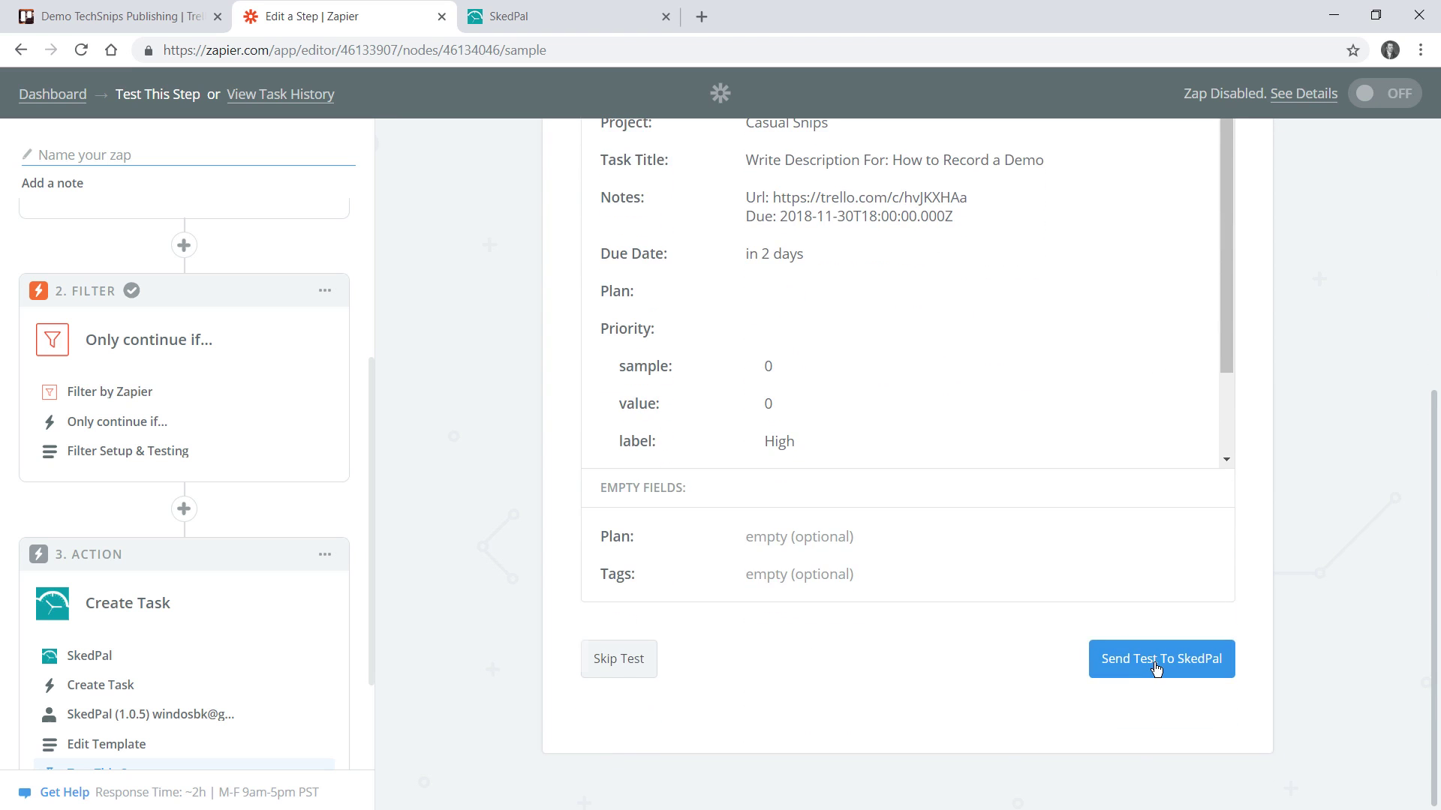
Send a test task to SkedPal and check the 'Test was successful' result
{"action": "left_click", "coordinate": [1156, 670]}
{"action": "scroll", "coordinate": [1152, 578], "scroll_direction": "up", "scroll_amount": 3}
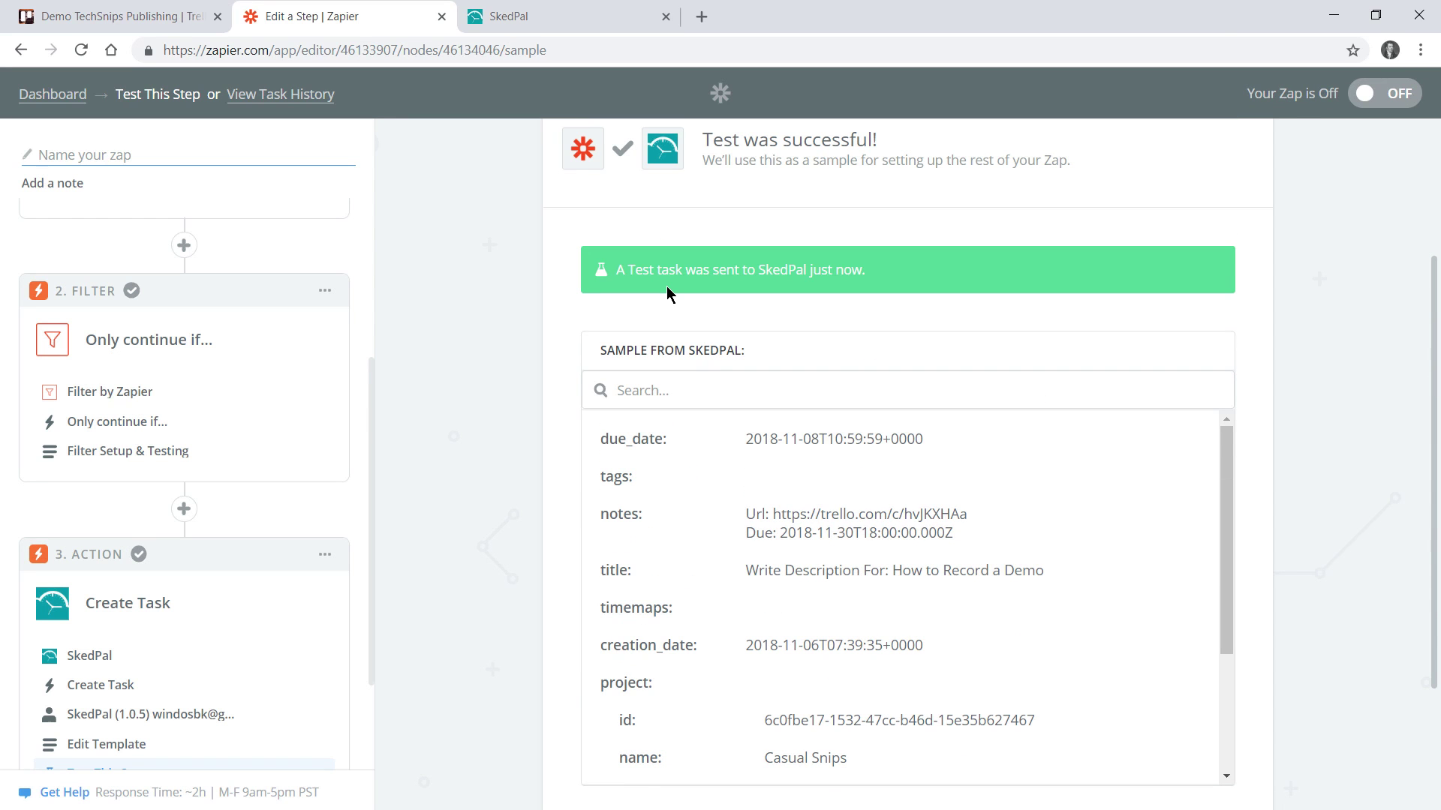
{"action": "scroll", "coordinate": [561, 266], "scroll_direction": "down", "scroll_amount": 3}
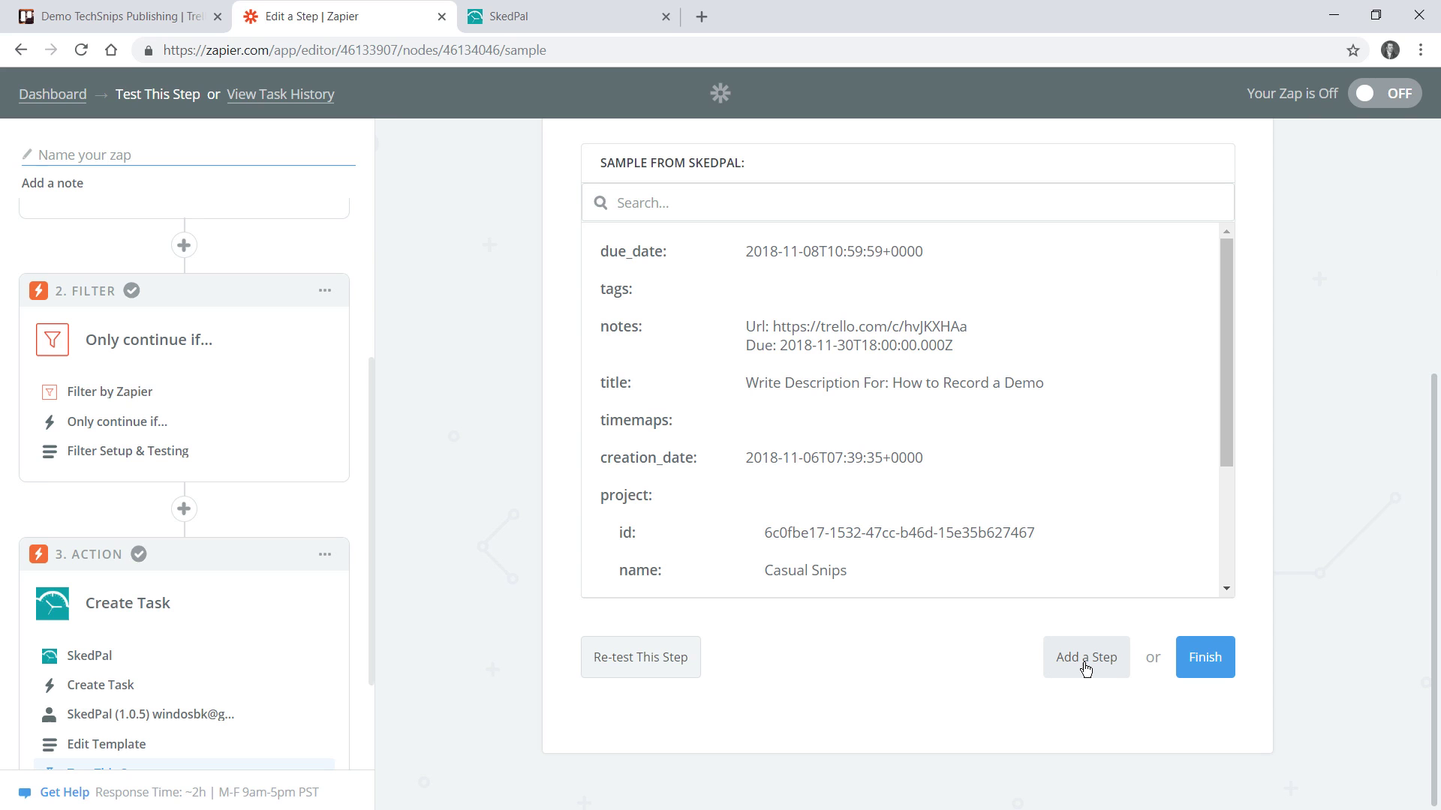
Add a second SkedPal Create Task step and re-test the connected SkedPal account
{"action": "left_click", "coordinate": [1086, 658]}
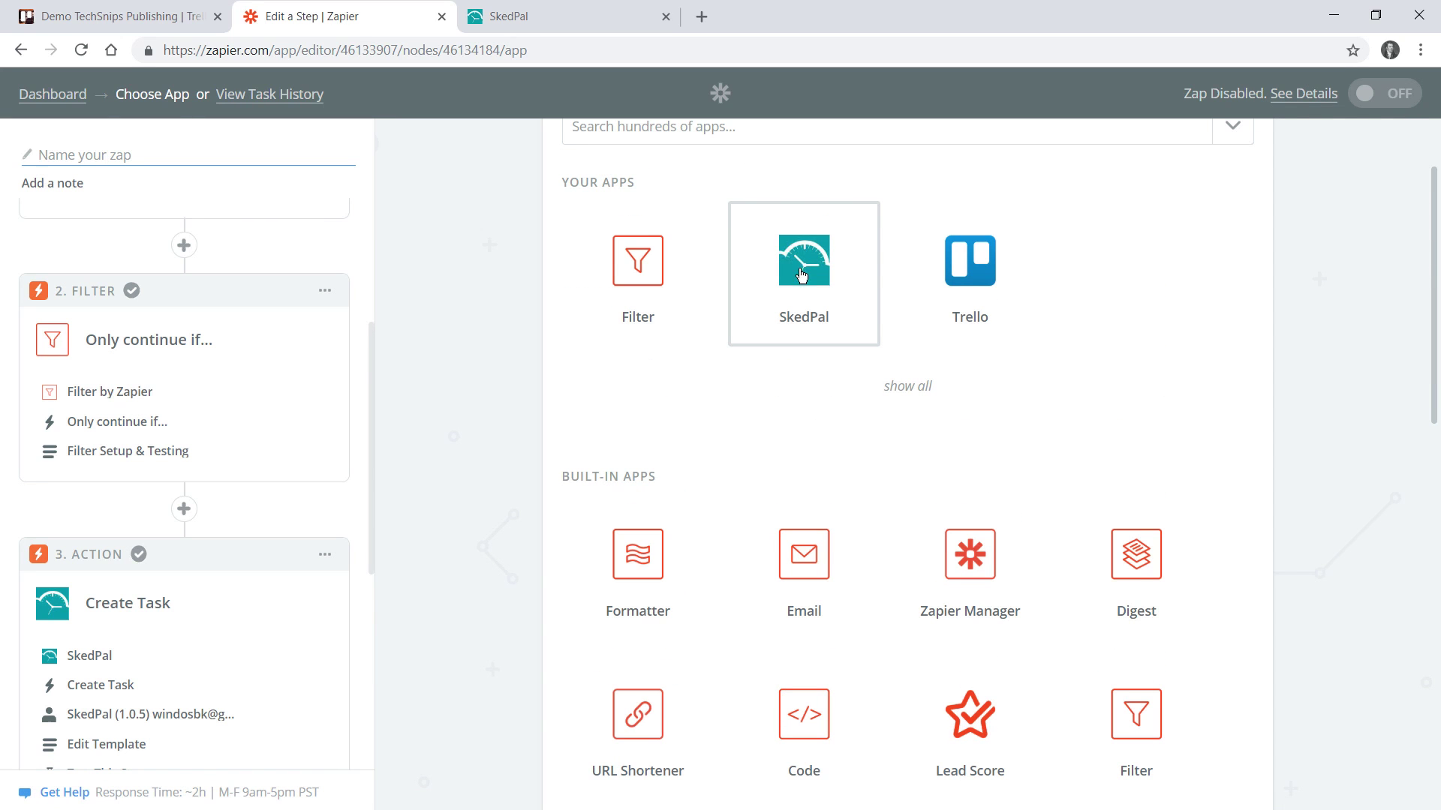
{"action": "left_click", "coordinate": [801, 282]}
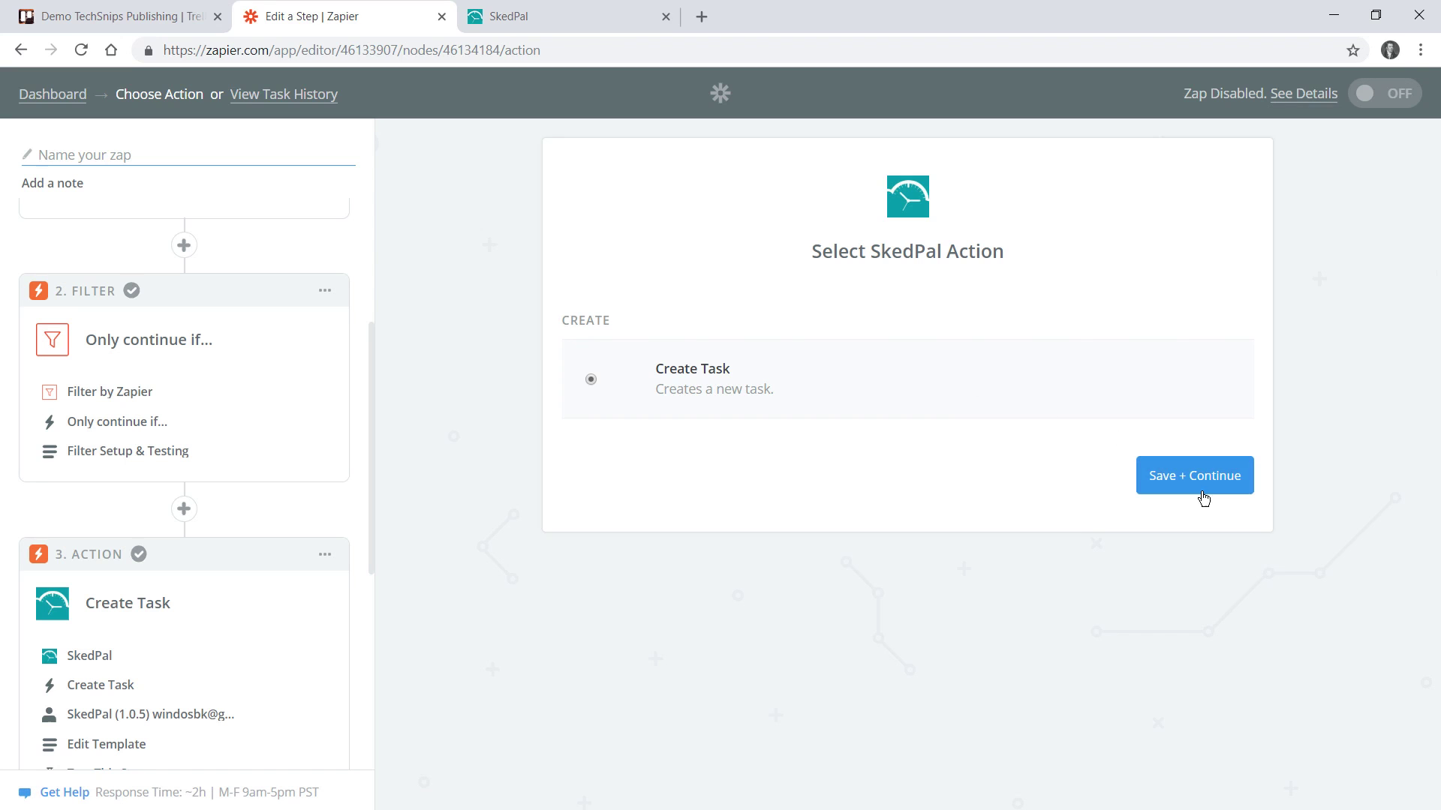
{"action": "left_click", "coordinate": [1207, 490]}
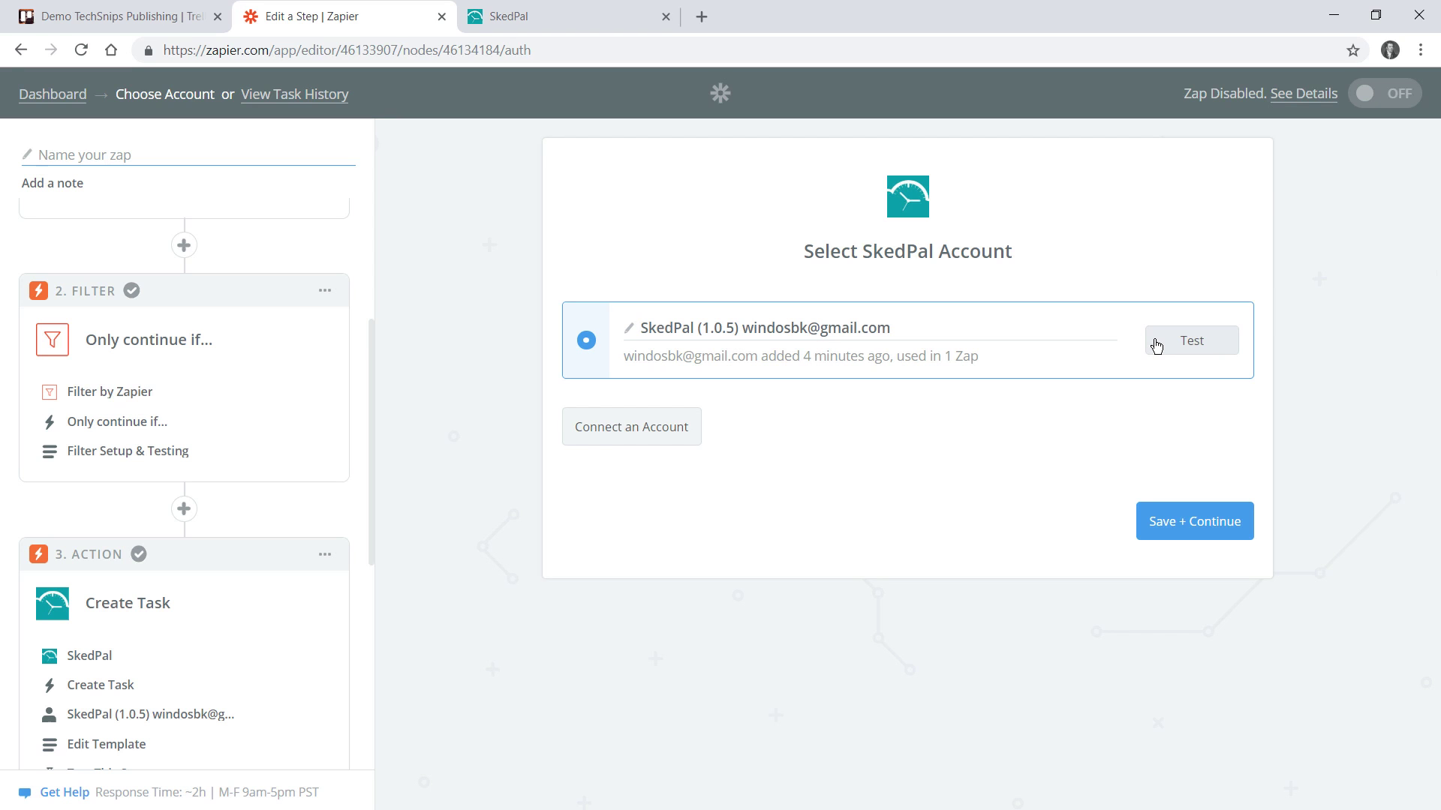
{"action": "left_click", "coordinate": [1156, 346]}
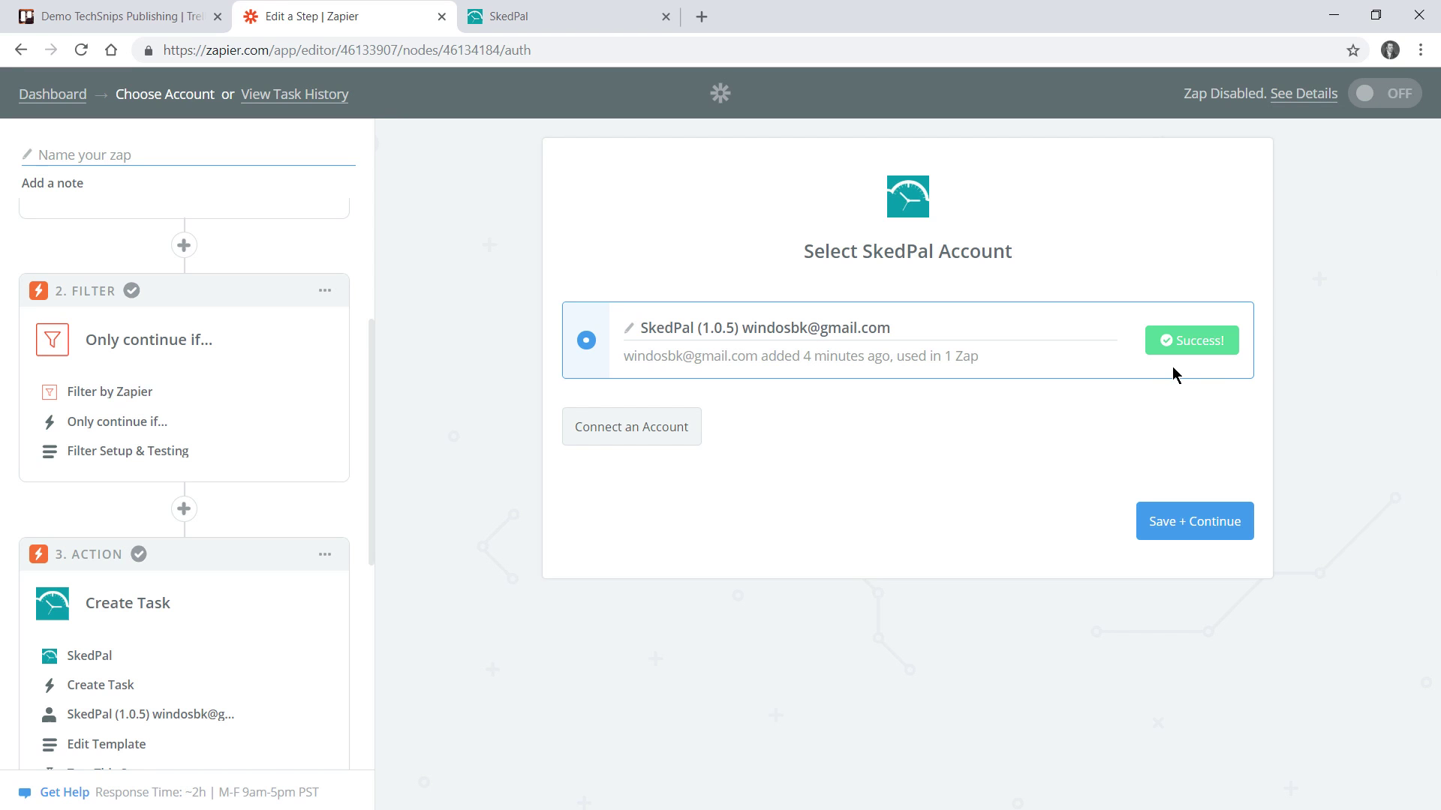
{"action": "left_click", "coordinate": [1211, 534]}
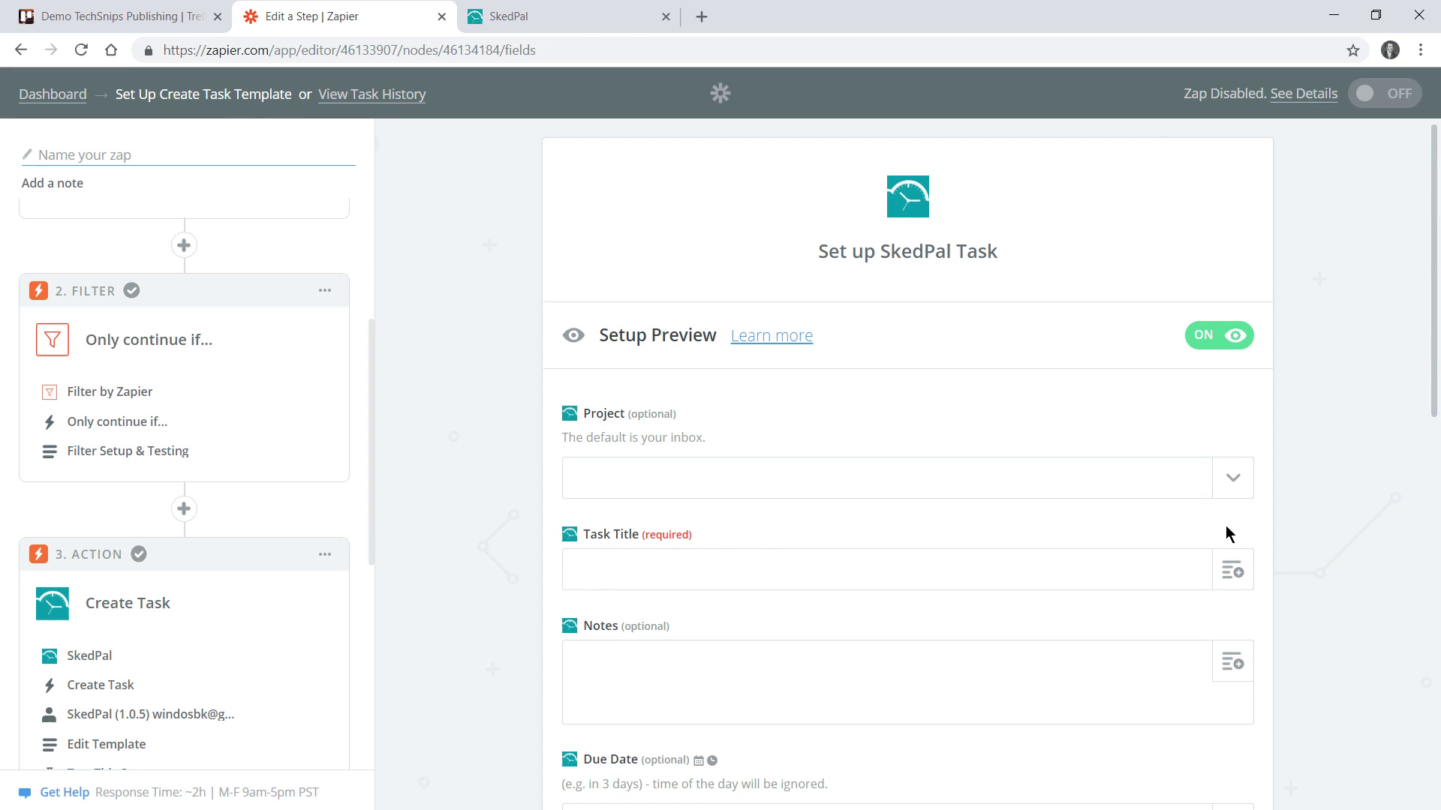
Set the project to Casual Snips and the title to 'Record:' plus the Trello card name
{"action": "scroll", "coordinate": [997, 435], "scroll_direction": "down", "scroll_amount": 3}
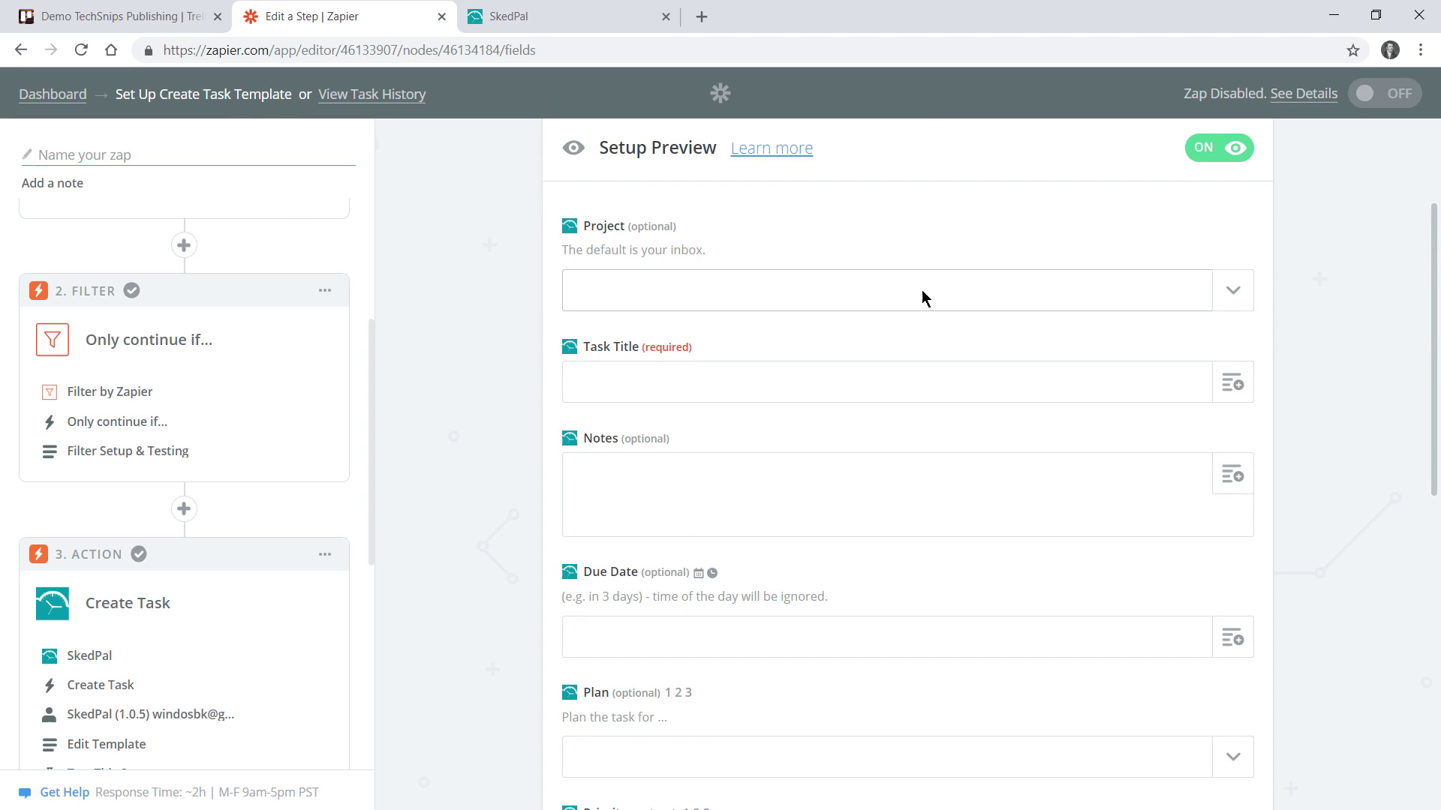
{"action": "left_click", "coordinate": [922, 292]}
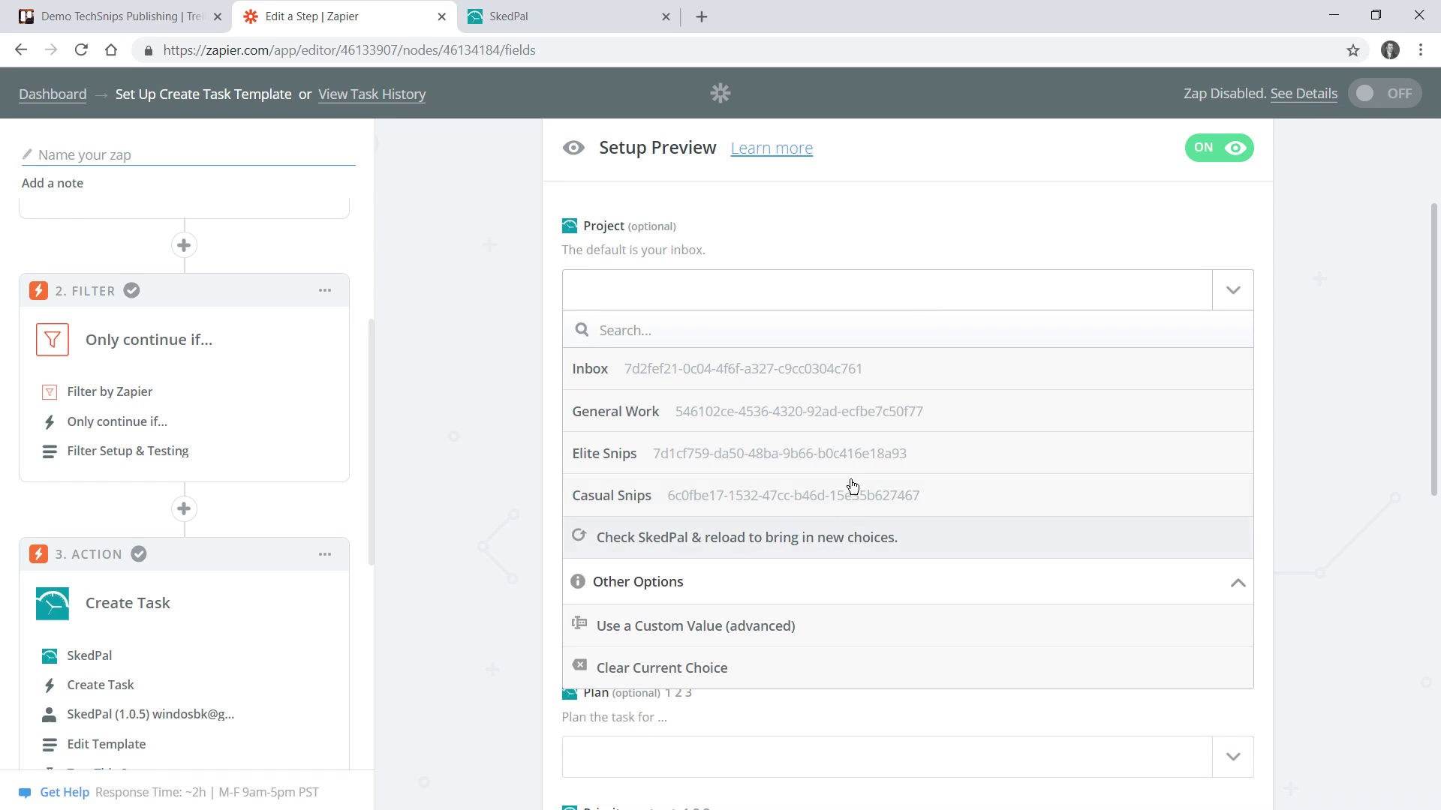
{"action": "left_click", "coordinate": [822, 497]}
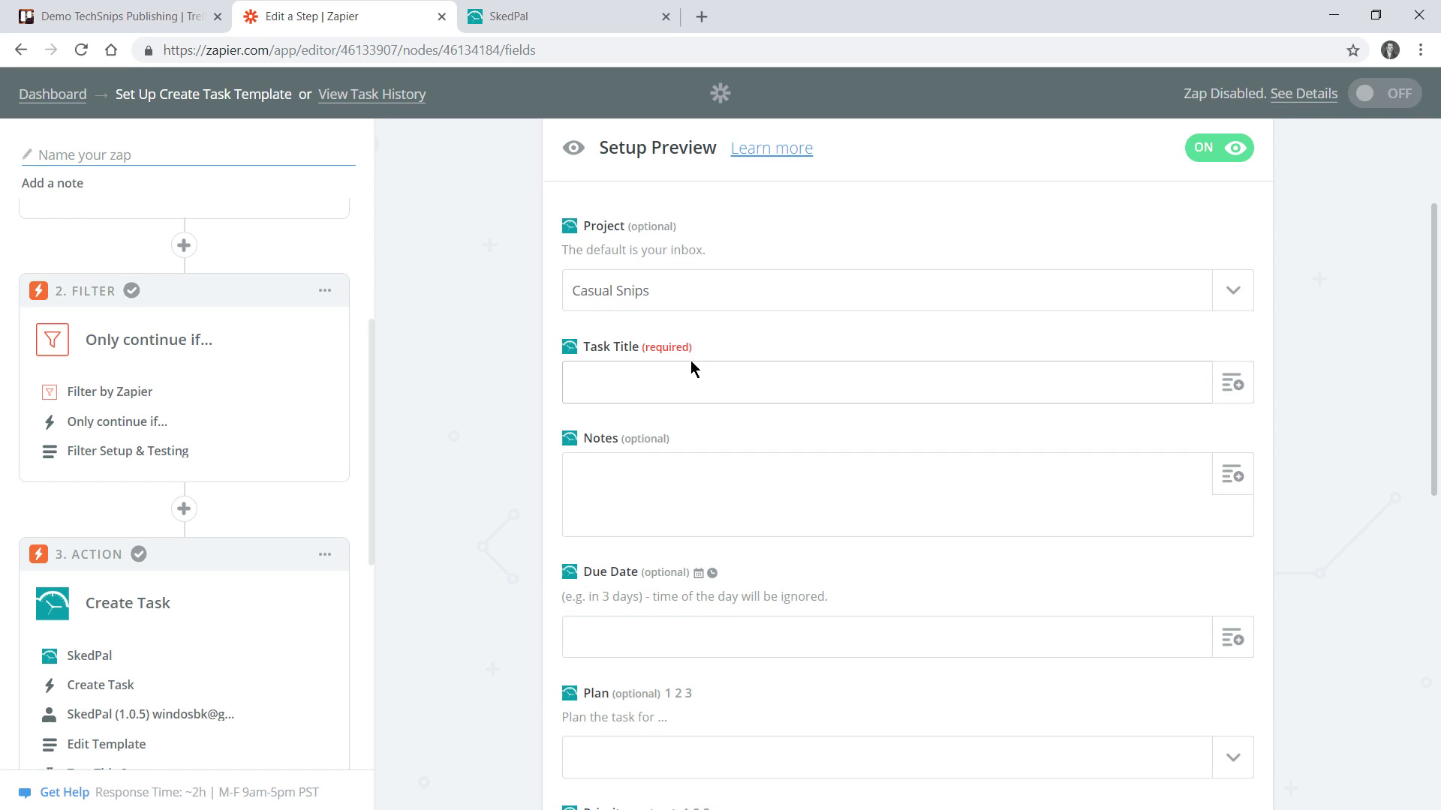
{"action": "left_click", "coordinate": [699, 382]}
{"action": "type", "text": "Record:"}
{"action": "left_click", "coordinate": [885, 398]}
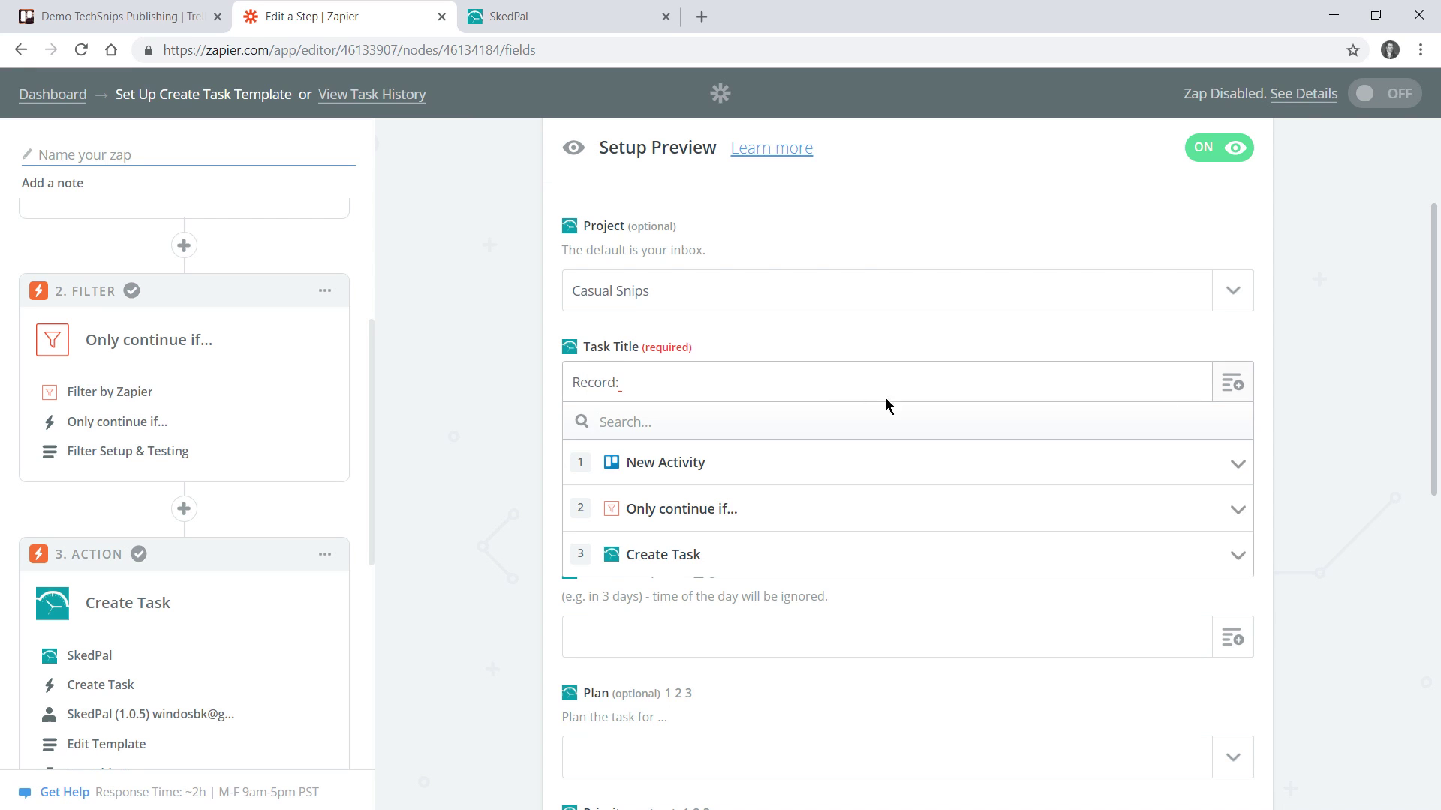
{"action": "left_click", "coordinate": [804, 454]}
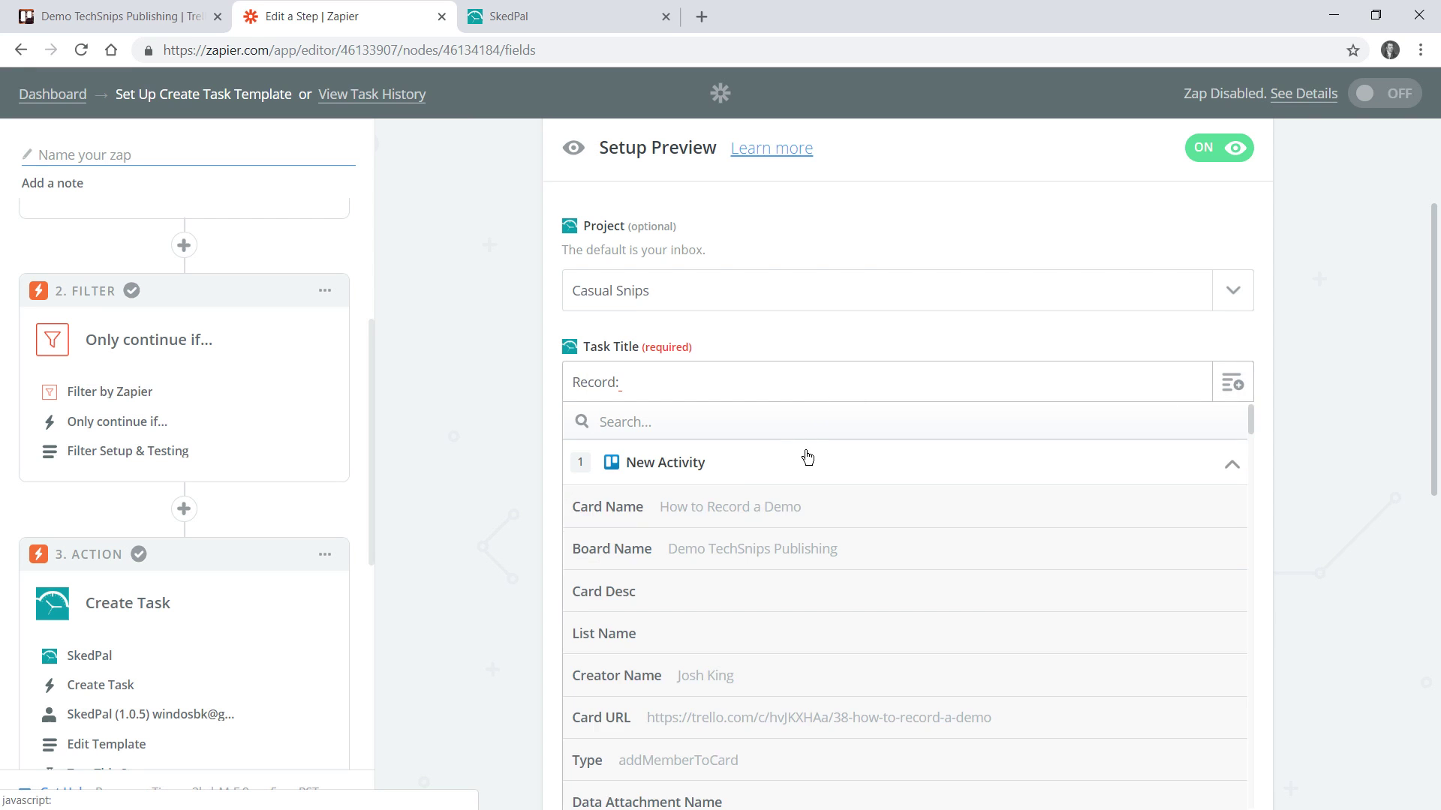
{"action": "left_click", "coordinate": [757, 515]}
Fill the notes with 'Url:' plus the card short link and 'Due:' plus the card due date
{"action": "scroll", "coordinate": [675, 450], "scroll_direction": "down", "scroll_amount": 1}
{"action": "left_click", "coordinate": [716, 411]}
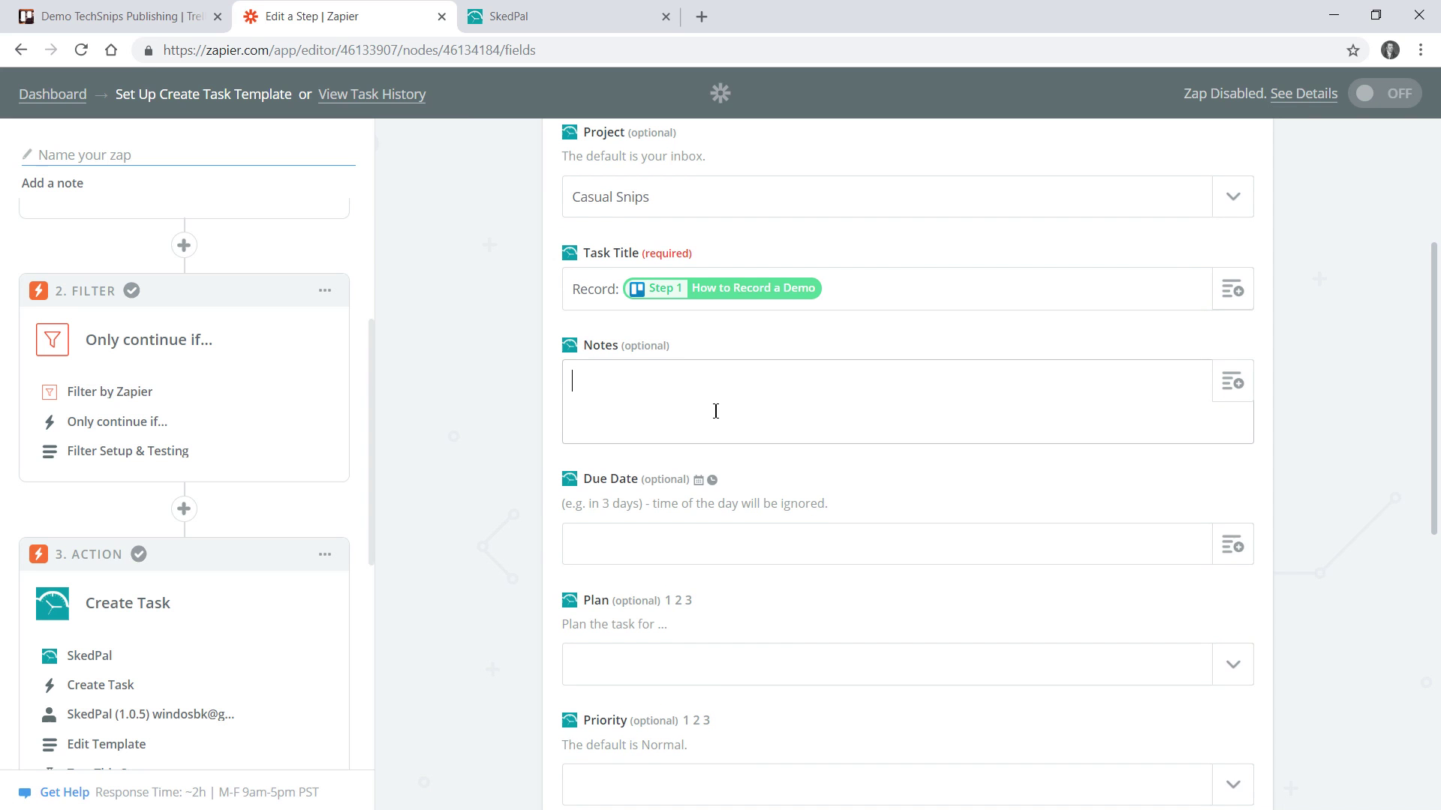
{"action": "type", "text": "Url:"}
{"action": "left_click", "coordinate": [713, 408]}
{"action": "left_click", "coordinate": [803, 758]}
{"action": "key", "text": "Return"}
{"action": "type", "text": "Due:"}
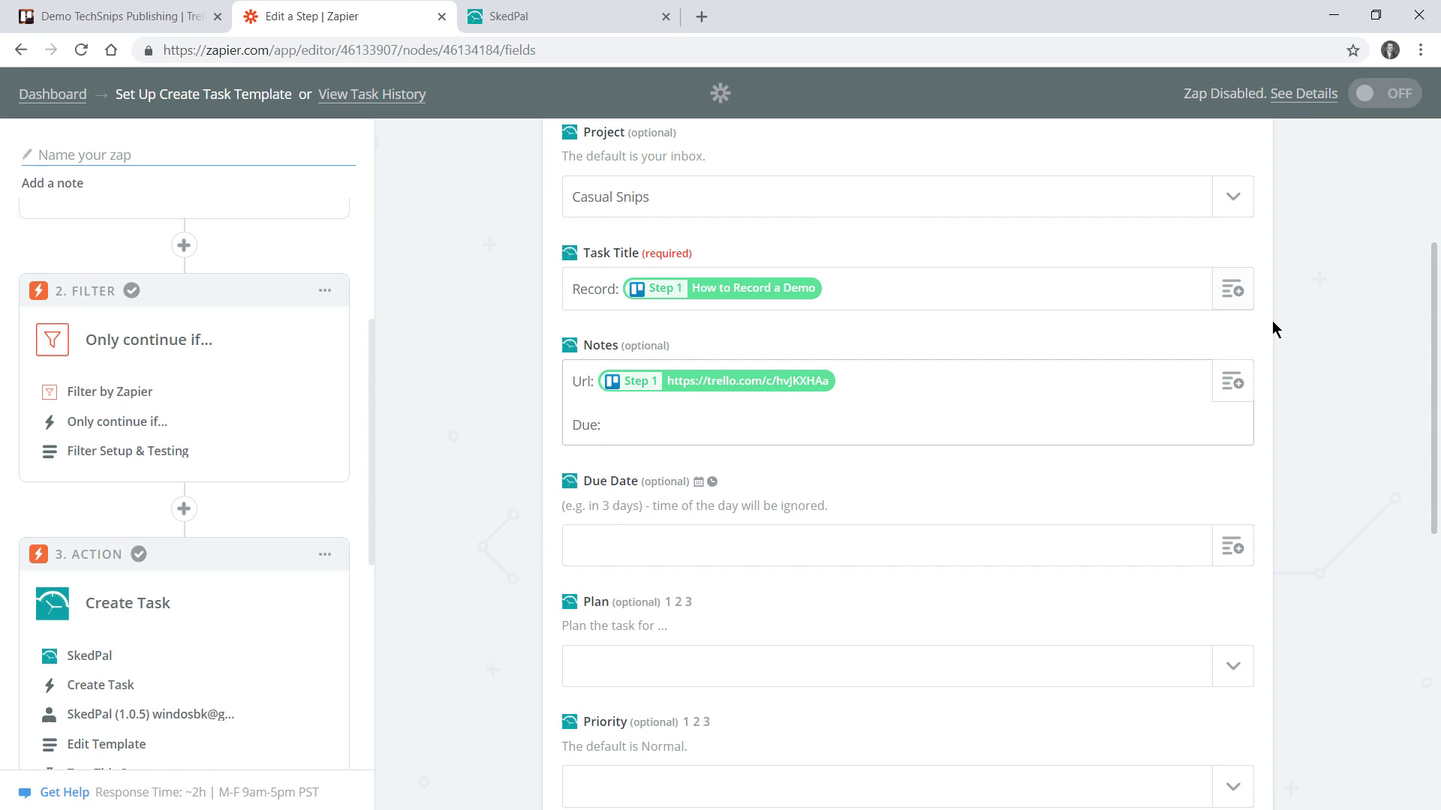
{"action": "left_click", "coordinate": [720, 424]}
{"action": "left_click", "coordinate": [708, 552]}
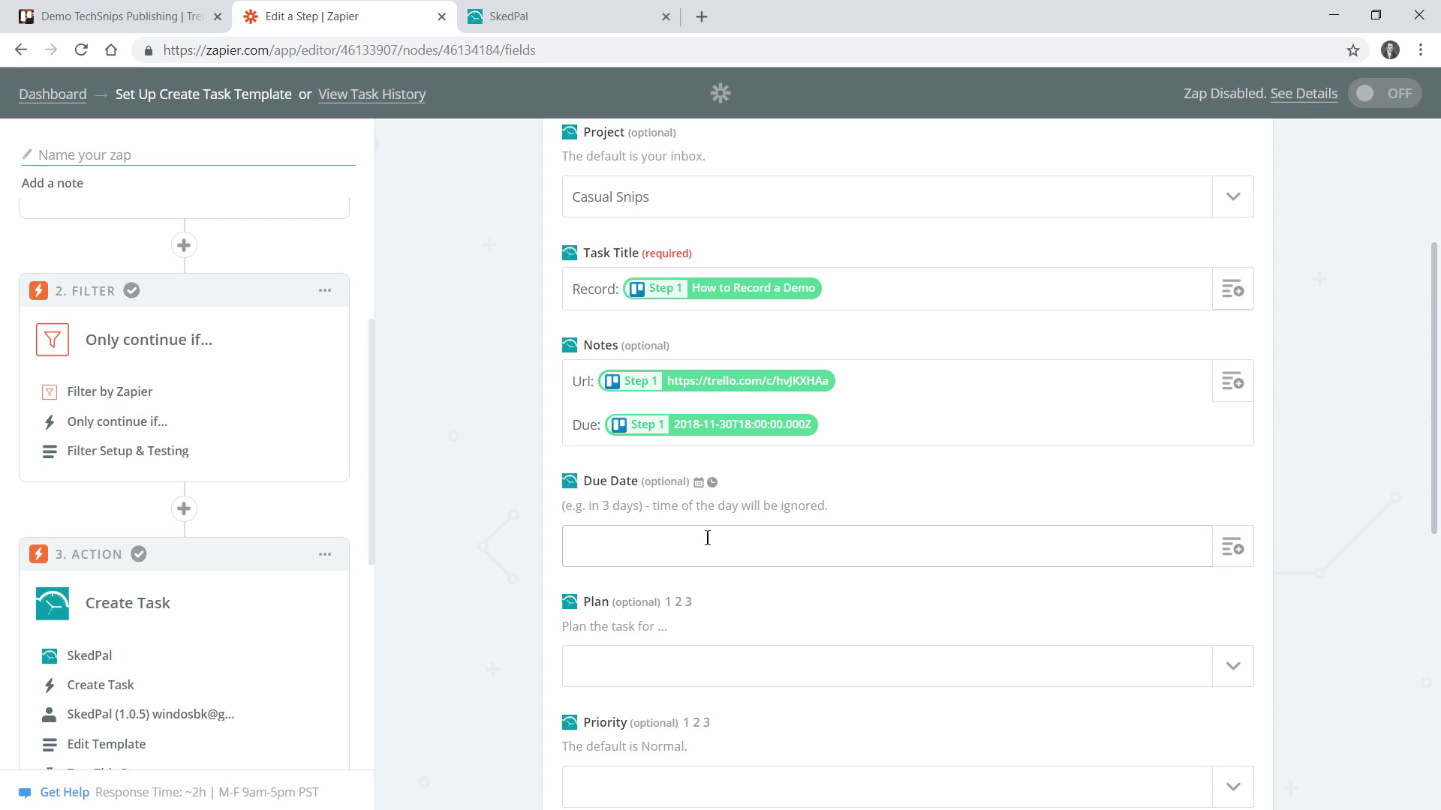
Make the task due 'in 1 week' with High priority
{"action": "type", "text": "in 1 week"}
{"action": "scroll", "coordinate": [528, 455], "scroll_direction": "down", "scroll_amount": 4}
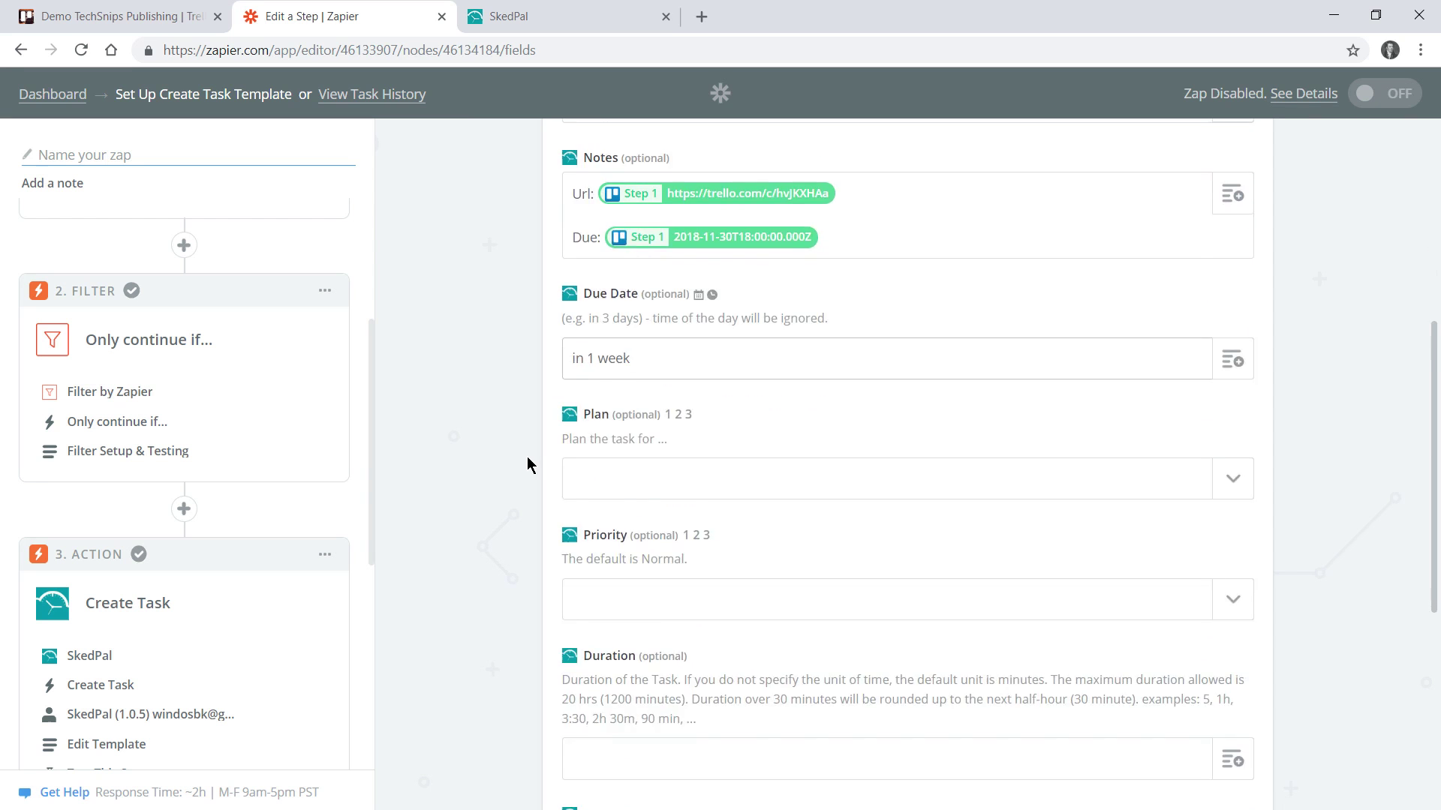
{"action": "left_click", "coordinate": [640, 507]}
{"action": "left_click", "coordinate": [640, 585]}
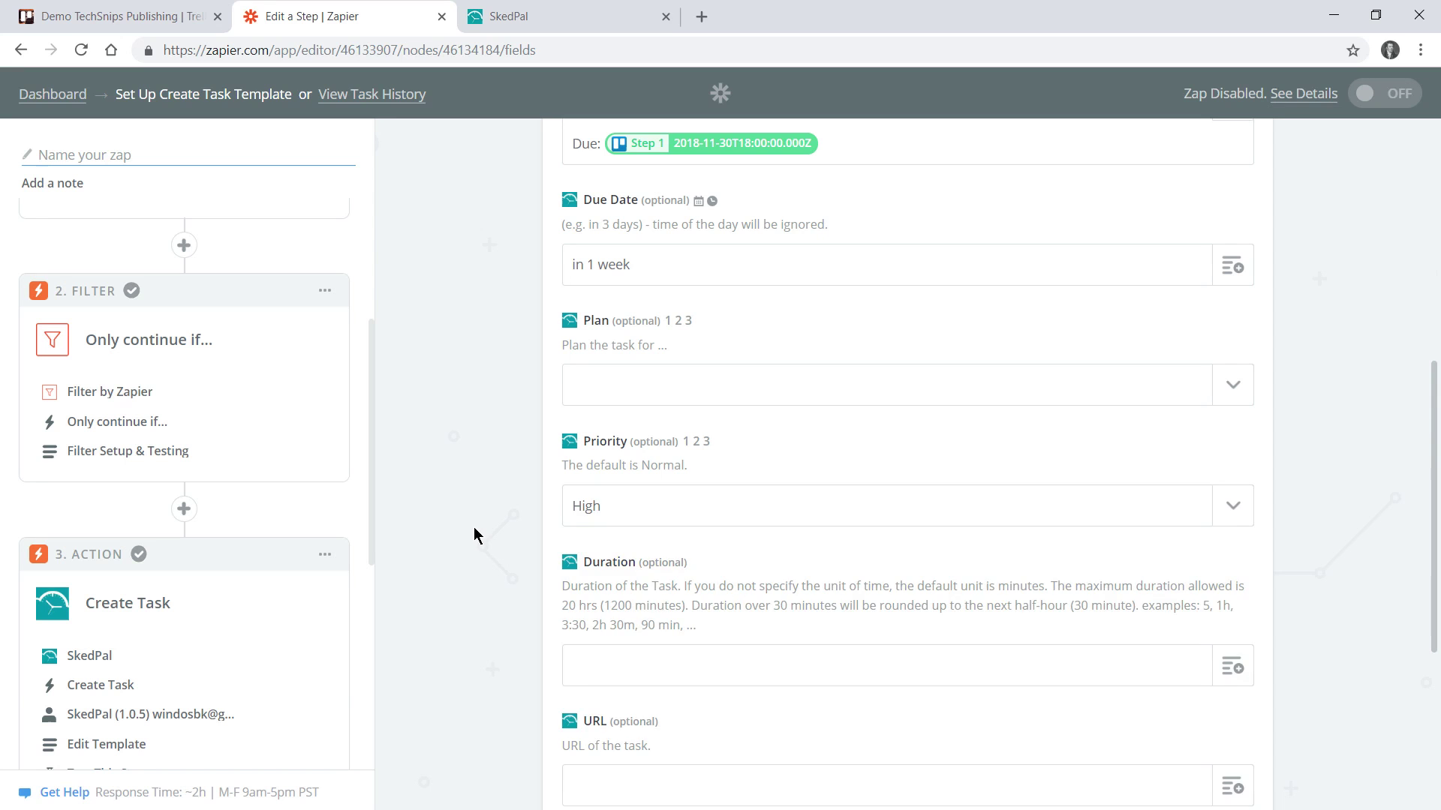
{"action": "scroll", "coordinate": [474, 529], "scroll_direction": "down", "scroll_amount": 1}
Set the duration to 90 minutes and the task URL to the Trello Card URL
{"action": "left_click", "coordinate": [706, 564]}
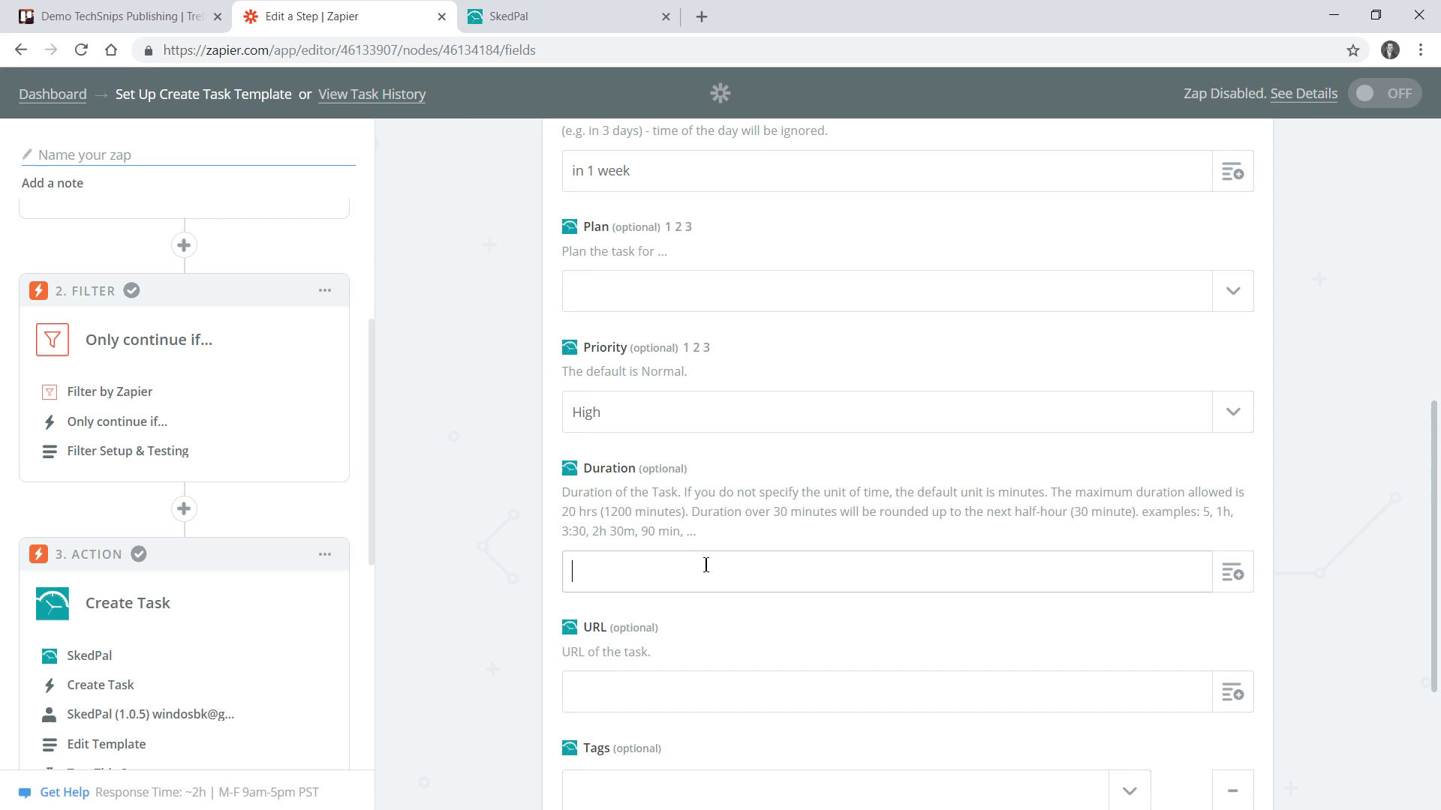
{"action": "type", "text": "90 minutes"}
{"action": "scroll", "coordinate": [731, 484], "scroll_direction": "down", "scroll_amount": 2}
{"action": "left_click", "coordinate": [1232, 505]}
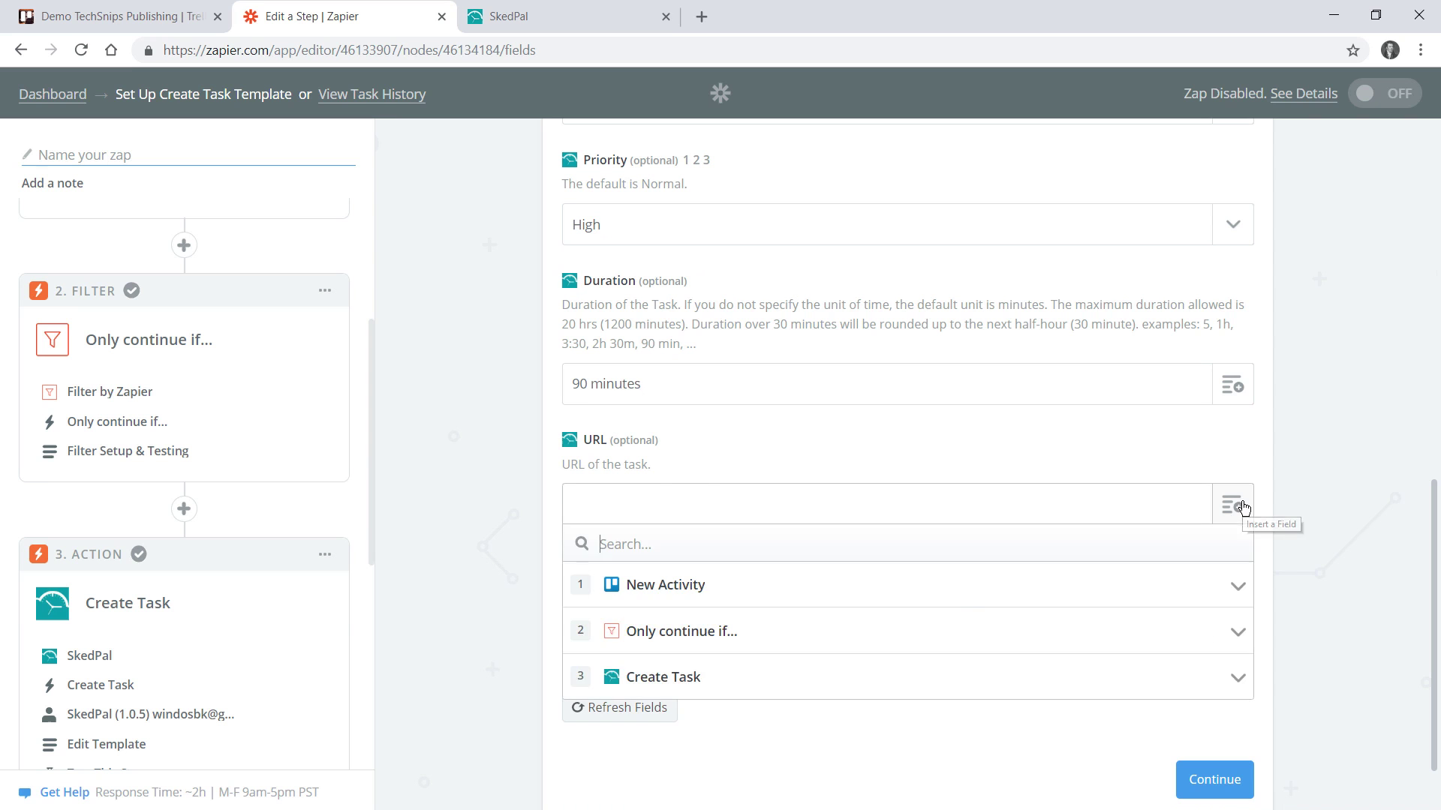
{"action": "type", "text": "url"}
{"action": "scroll", "coordinate": [736, 736], "scroll_direction": "down", "scroll_amount": 2}
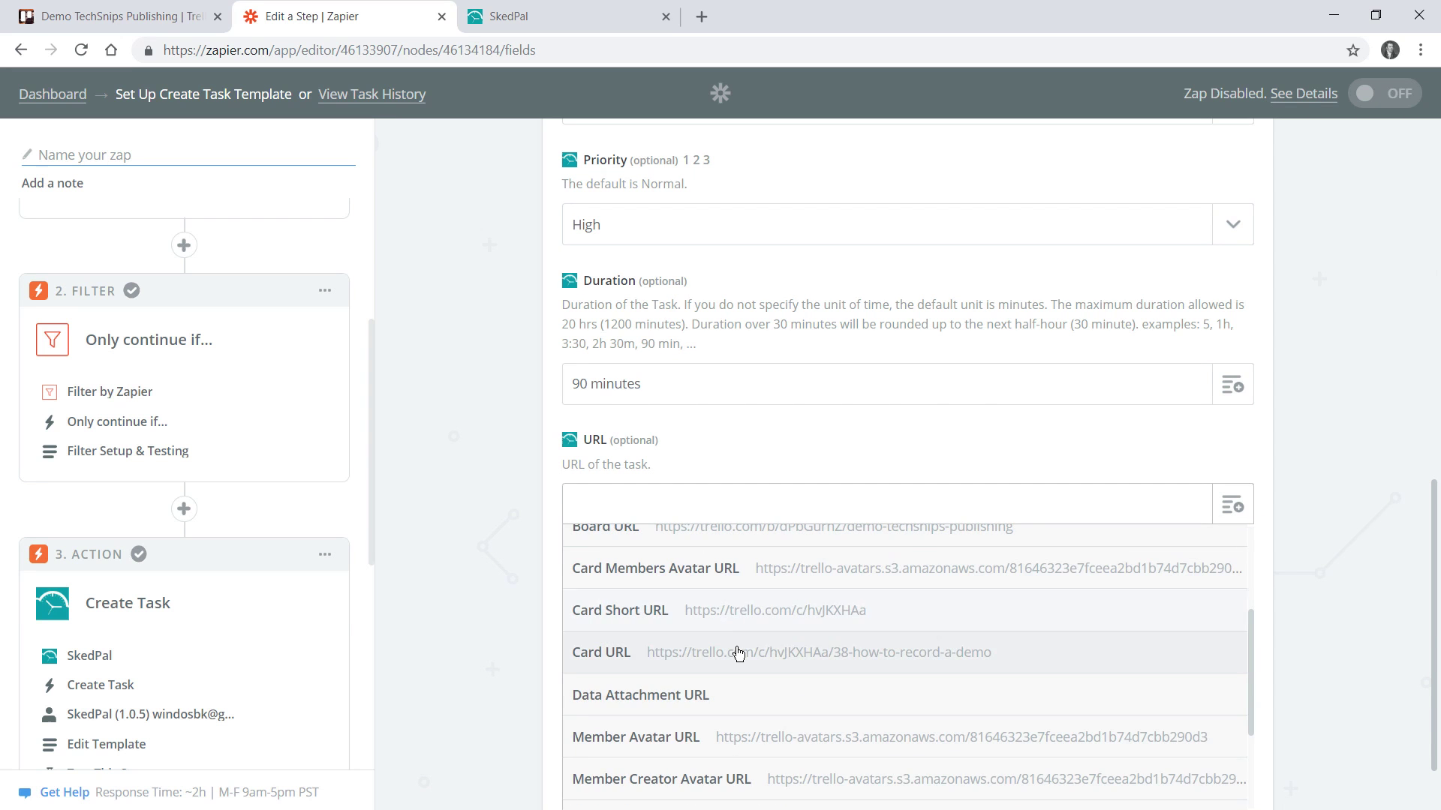
{"action": "left_click", "coordinate": [737, 653]}
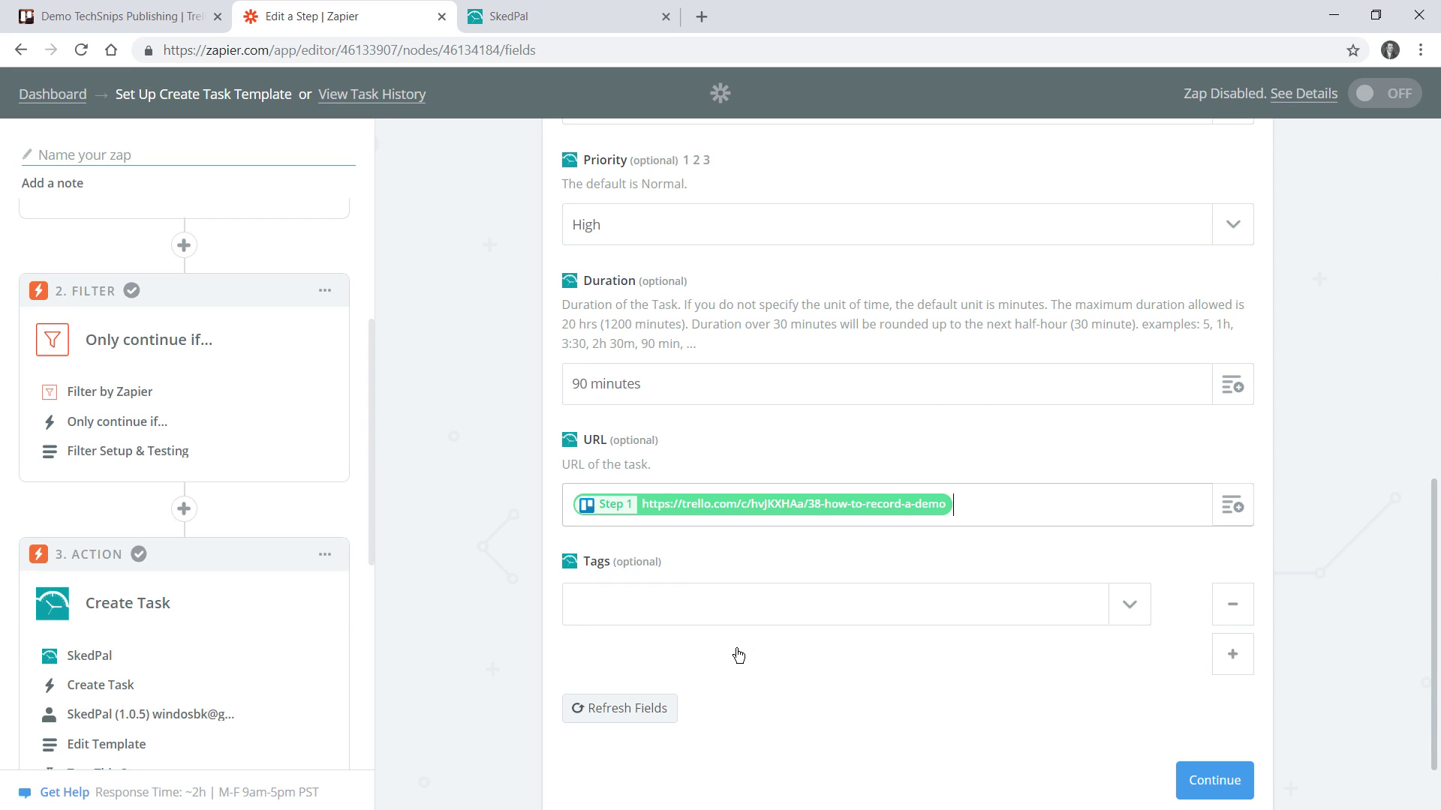
Send a test task from the second SkedPal step and finish the setup
{"action": "left_click", "coordinate": [1223, 783]}
{"action": "scroll", "coordinate": [1315, 611], "scroll_direction": "down", "scroll_amount": 5}
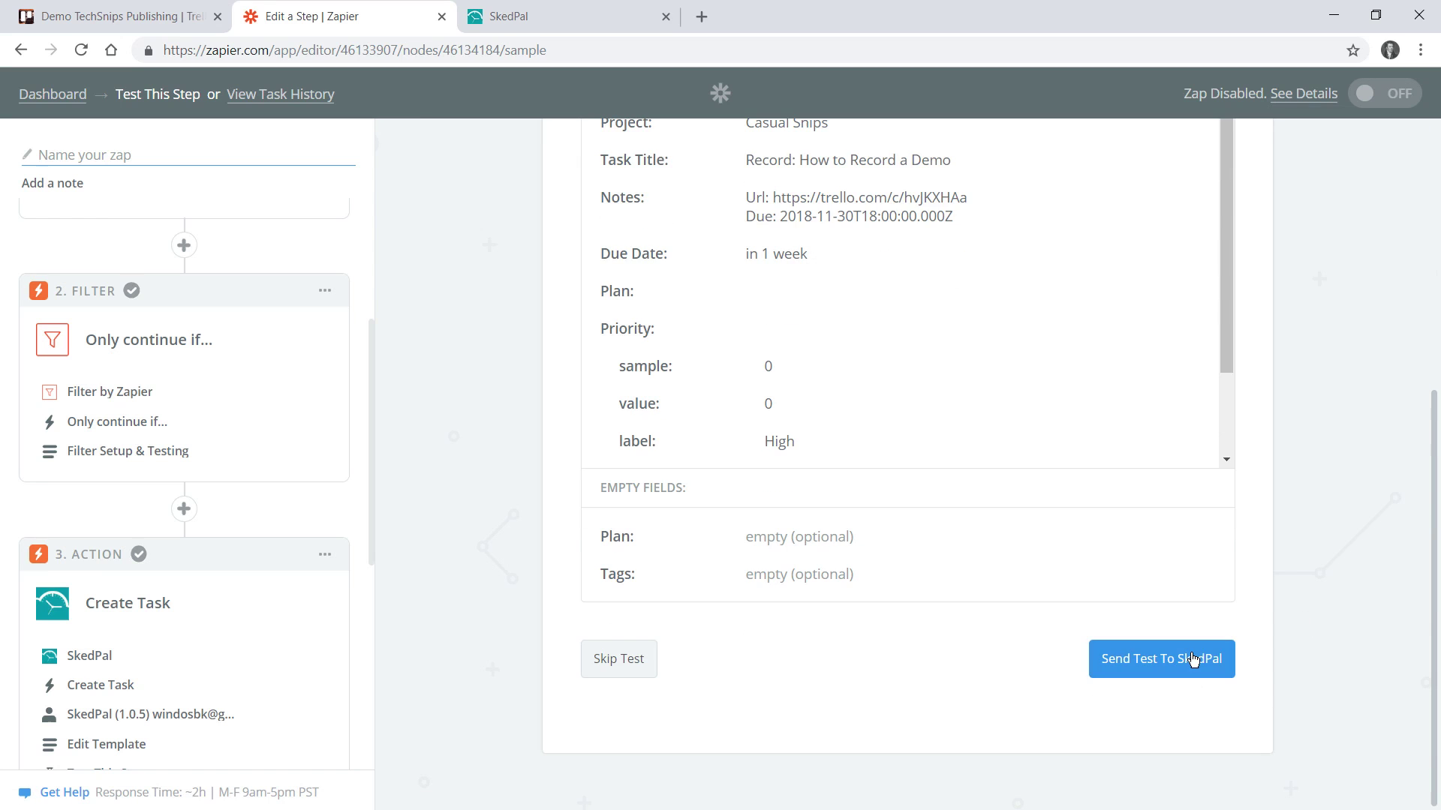
{"action": "left_click", "coordinate": [1193, 660]}
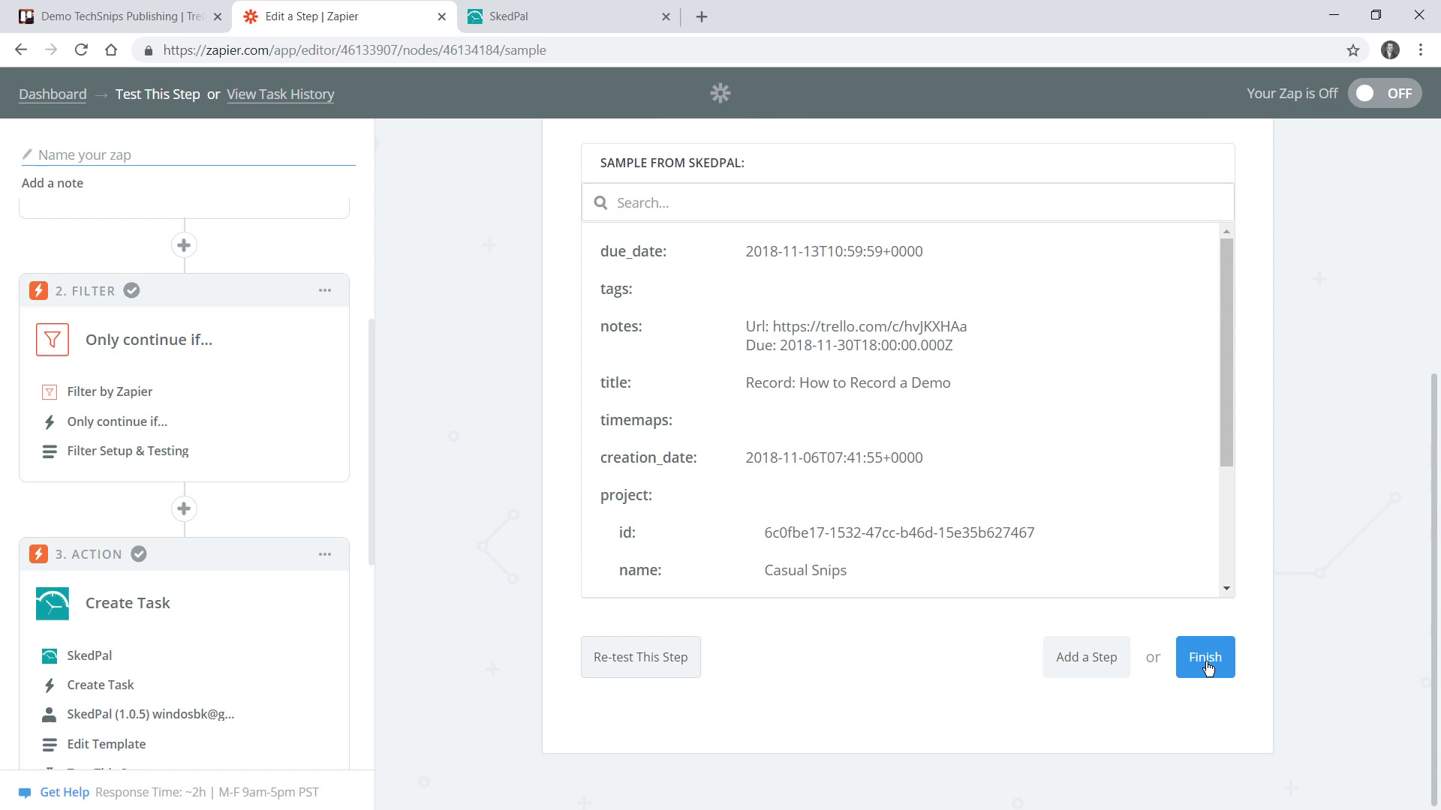
{"action": "left_click", "coordinate": [1205, 660]}
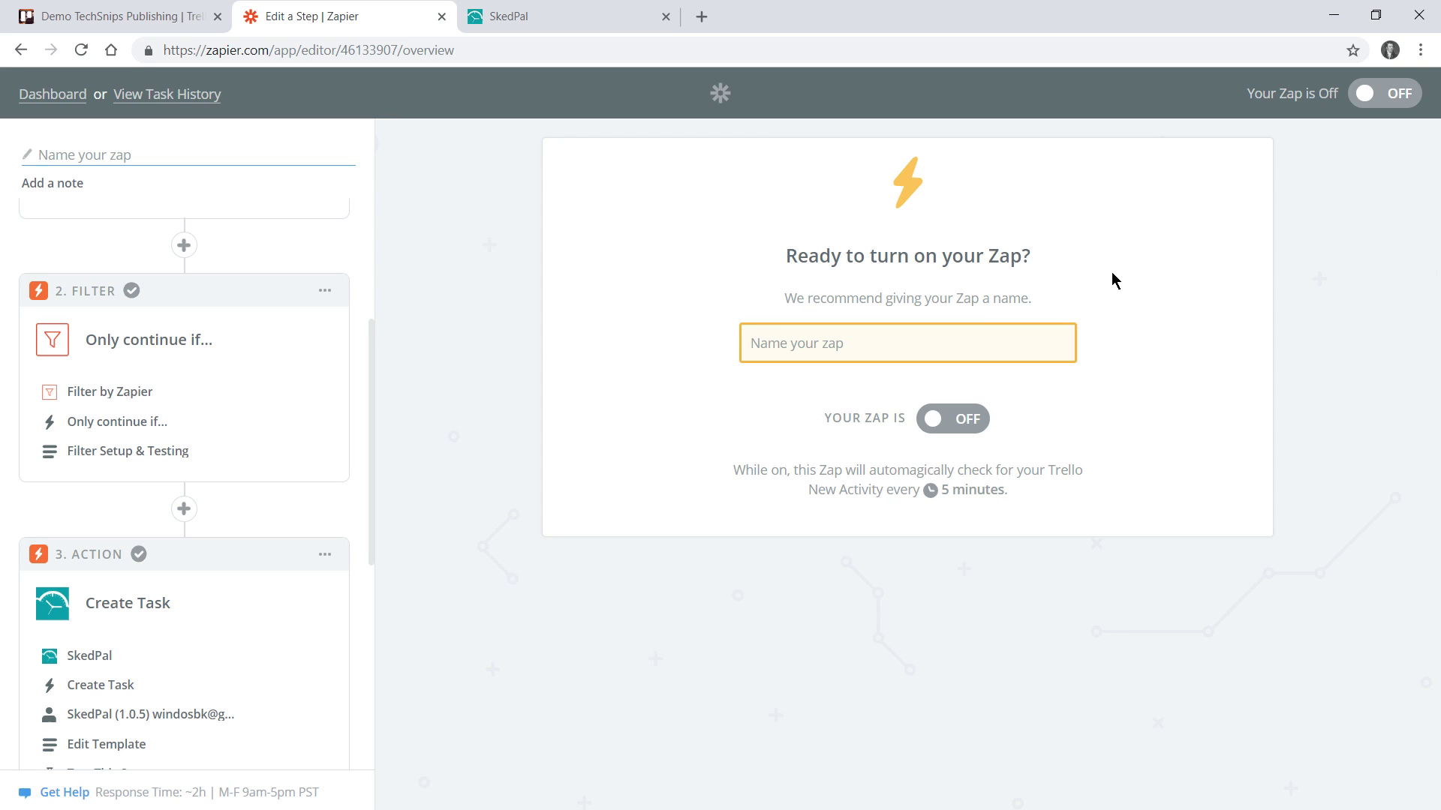
Name the zap 'SkedPal Tasks when Snips is Assigned (Trello)', turn it on, and view the dashboard
{"action": "type", "text": "SkedPal Tasks when S"}
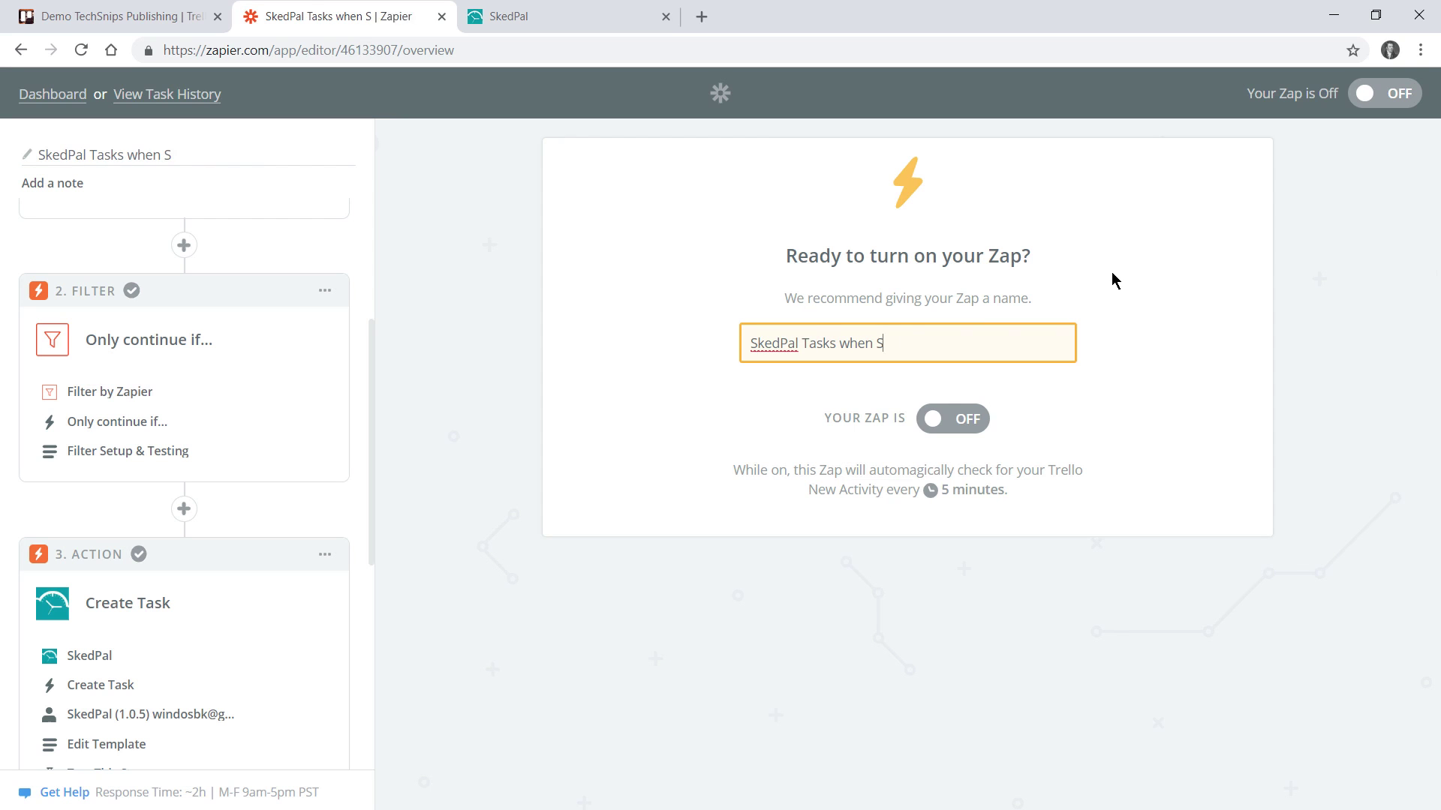
{"action": "type", "text": "nips is Assigned (Trello)"}
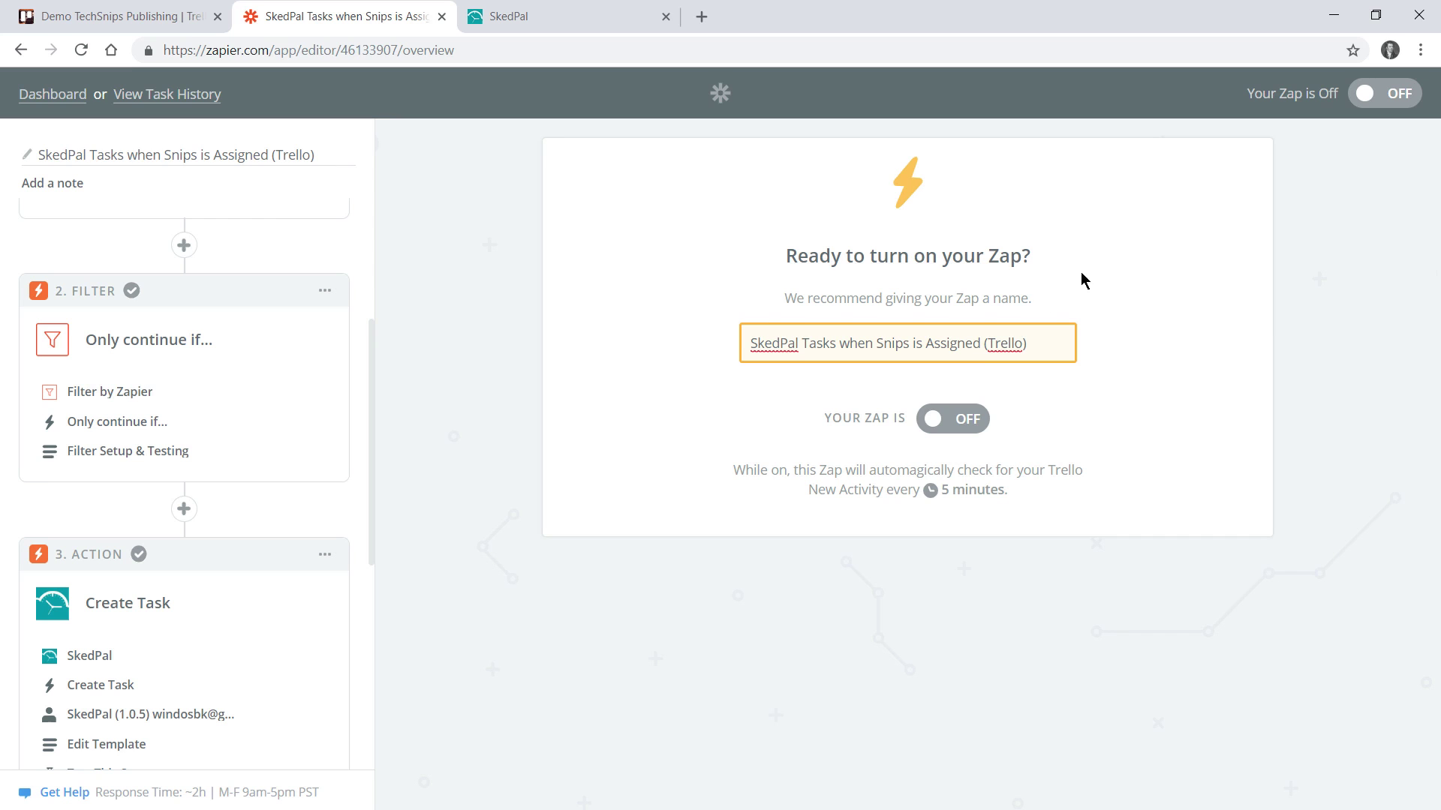
{"action": "left_click", "coordinate": [952, 422]}
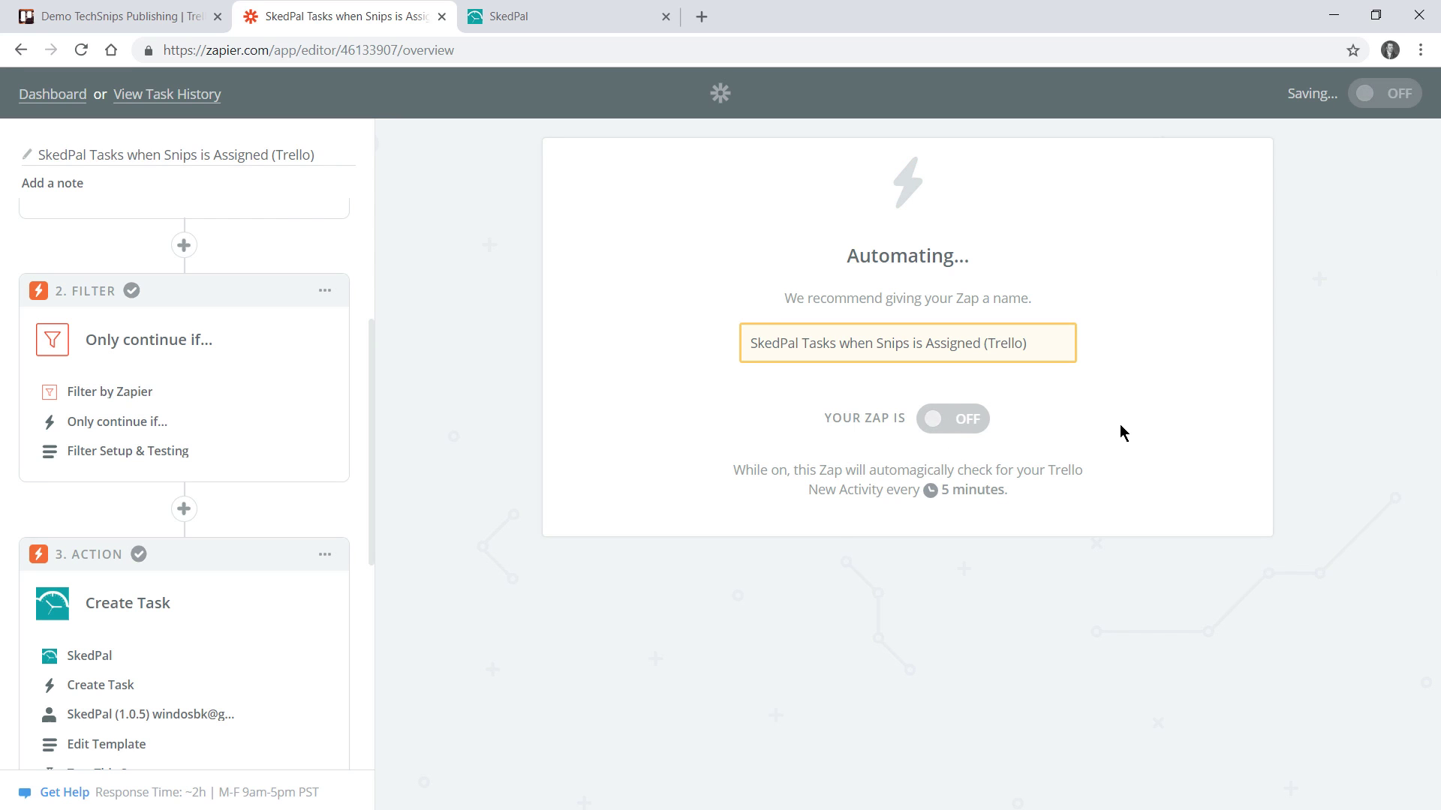
{"action": "left_click", "coordinate": [859, 553]}
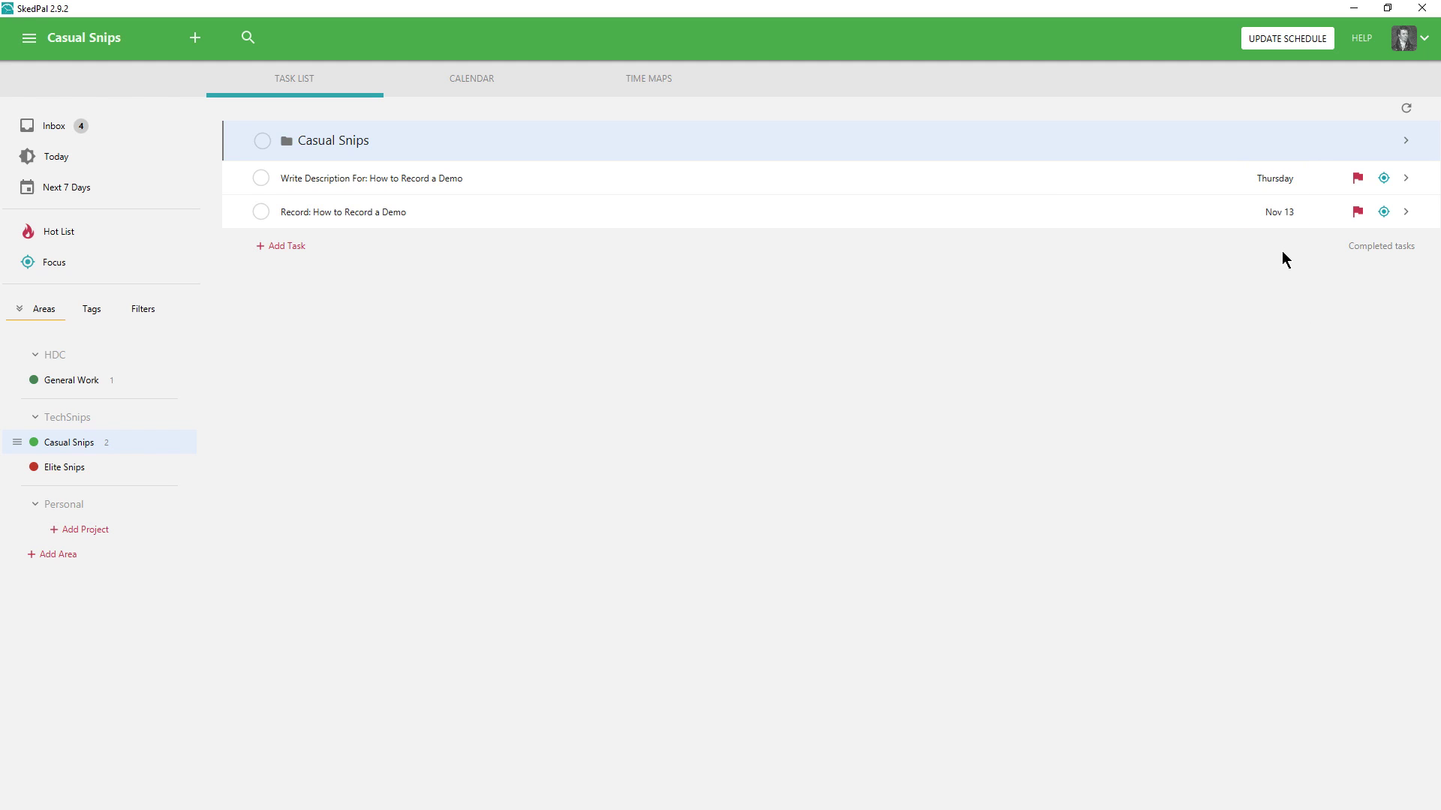
Inspect the 'Record: How to Record a Demo' task details in SkedPal, then minimise SkedPal
{"action": "left_click", "coordinate": [1005, 222]}
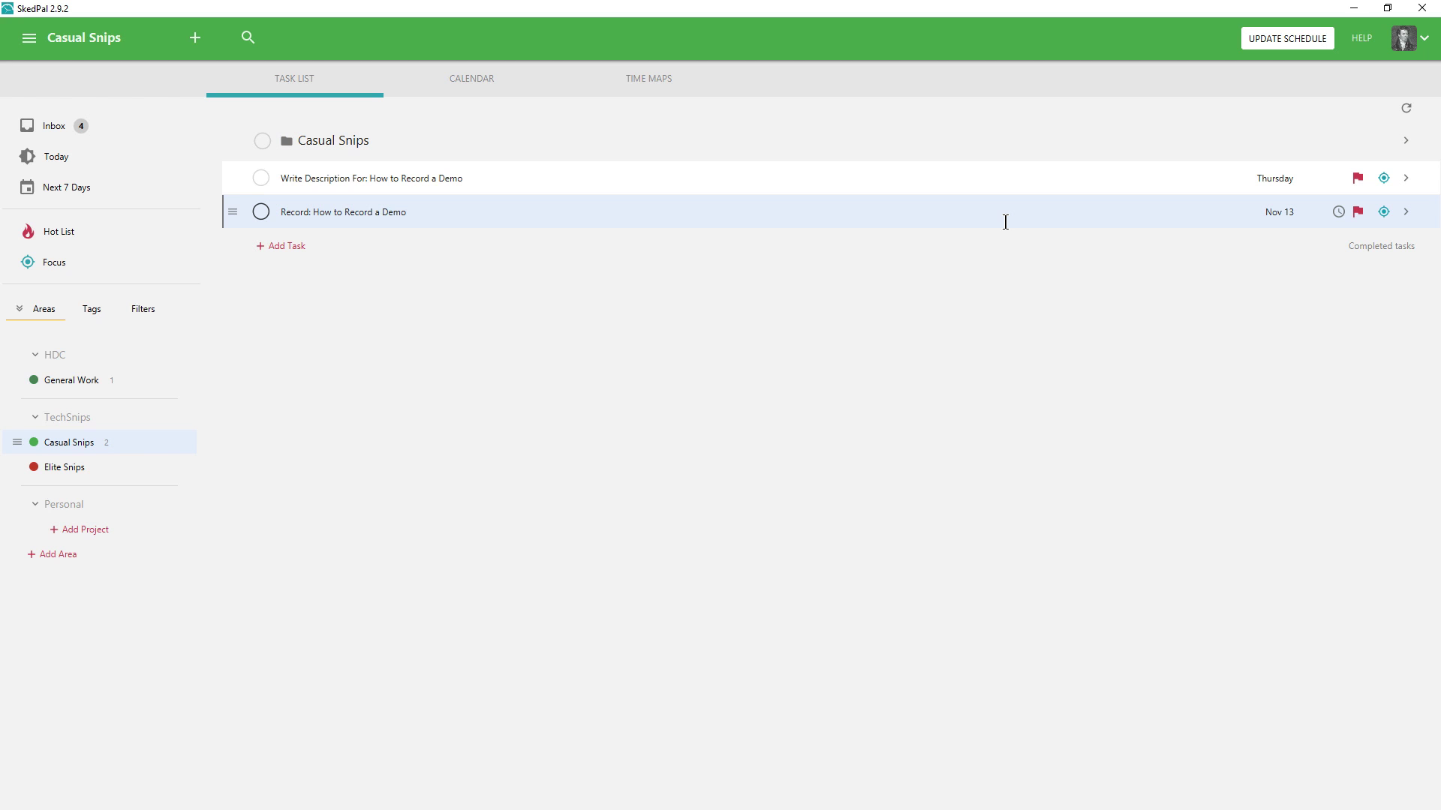
{"action": "left_click", "coordinate": [724, 224]}
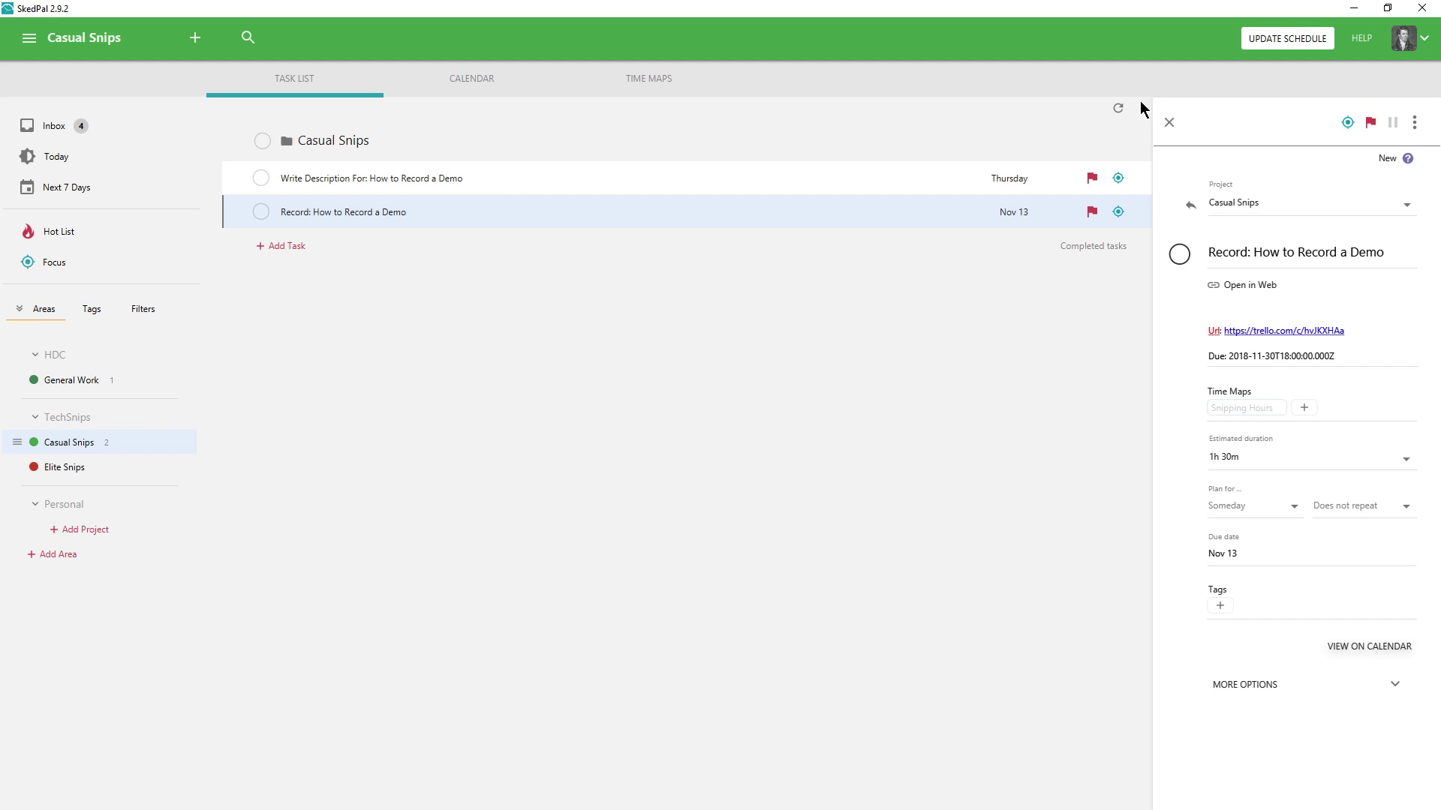
{"action": "left_click", "coordinate": [1169, 123]}
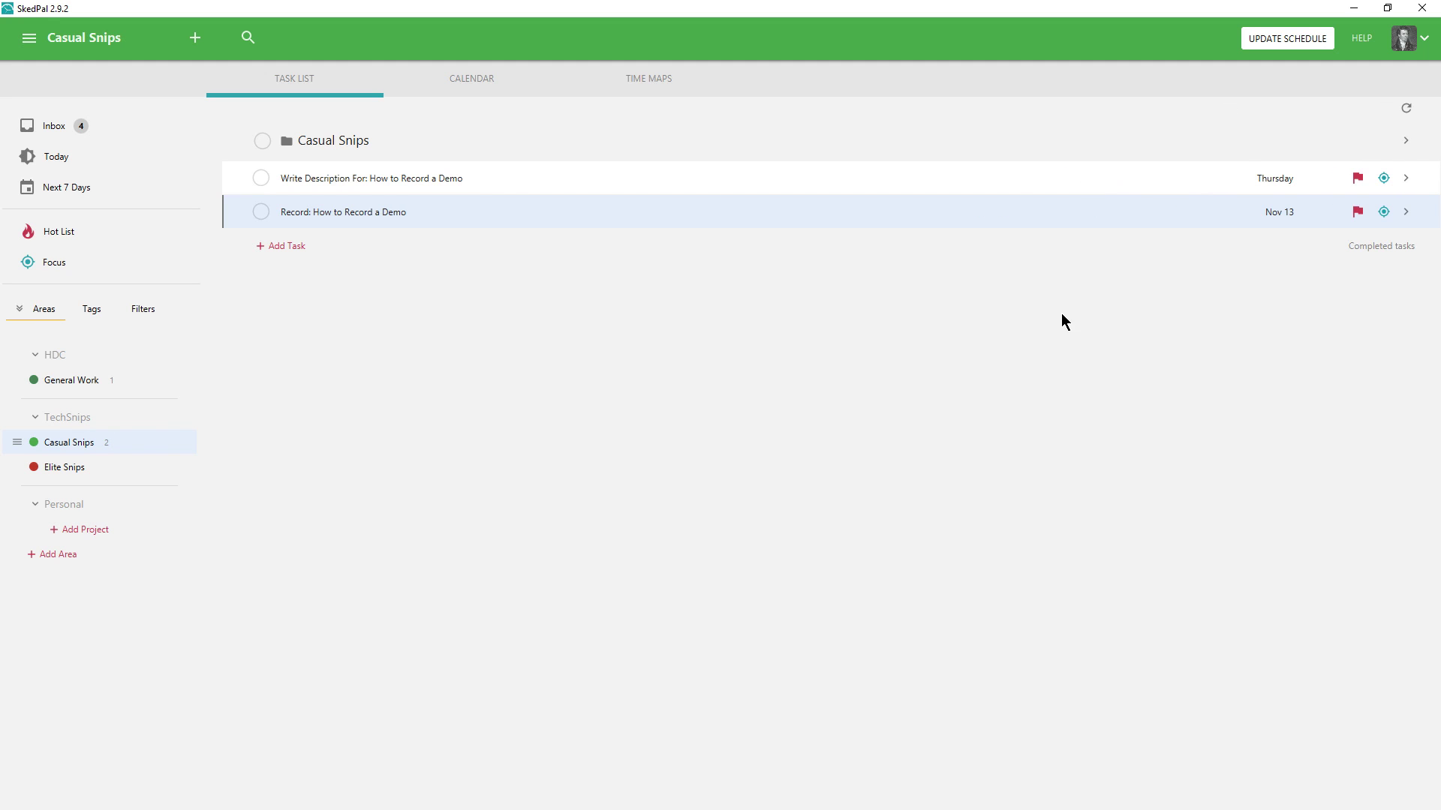
{"action": "left_click", "coordinate": [1348, 7]}
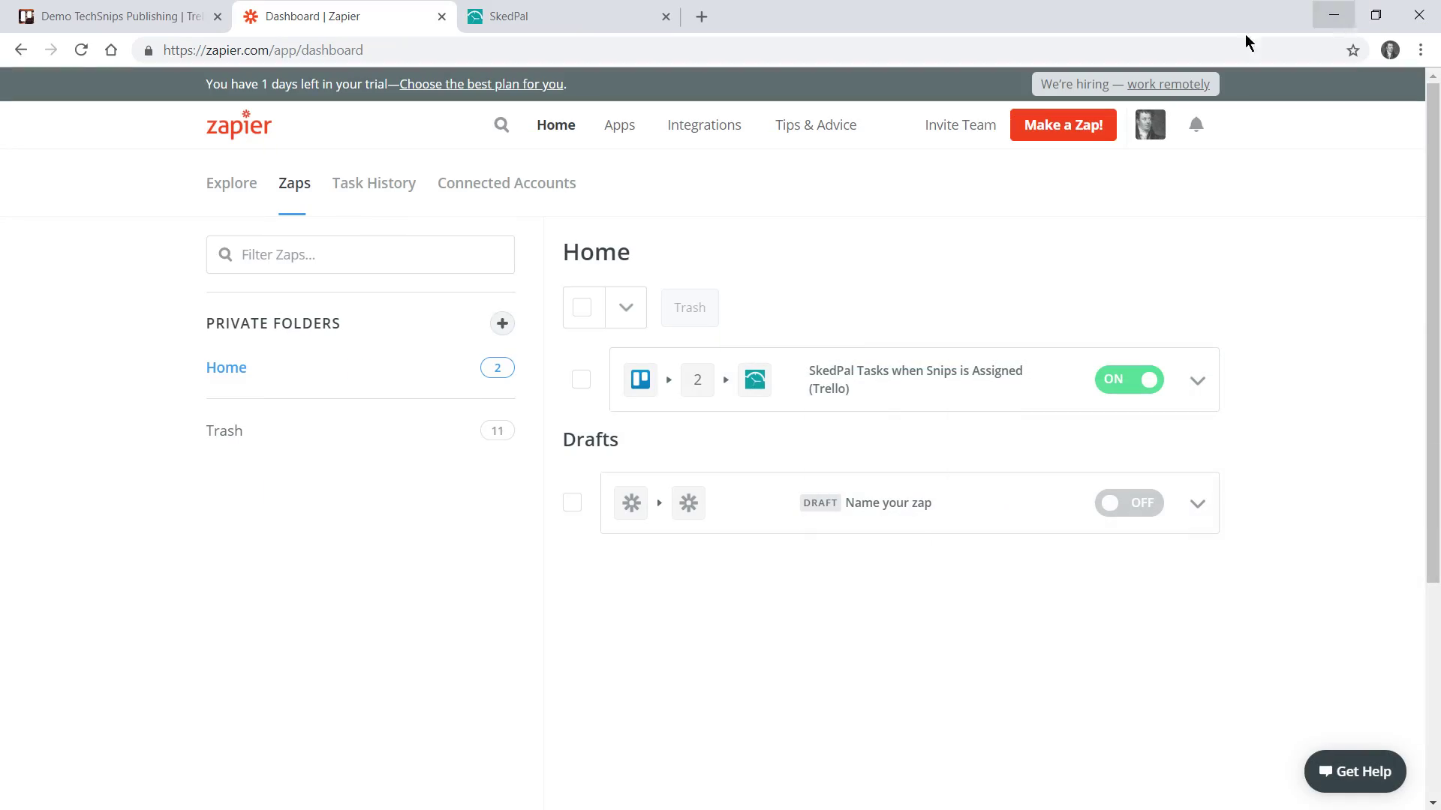
Add yourself to the 'How to Record Another Demo' card's members in Trello, then switch back to Zapier
{"action": "left_click", "coordinate": [101, 13]}
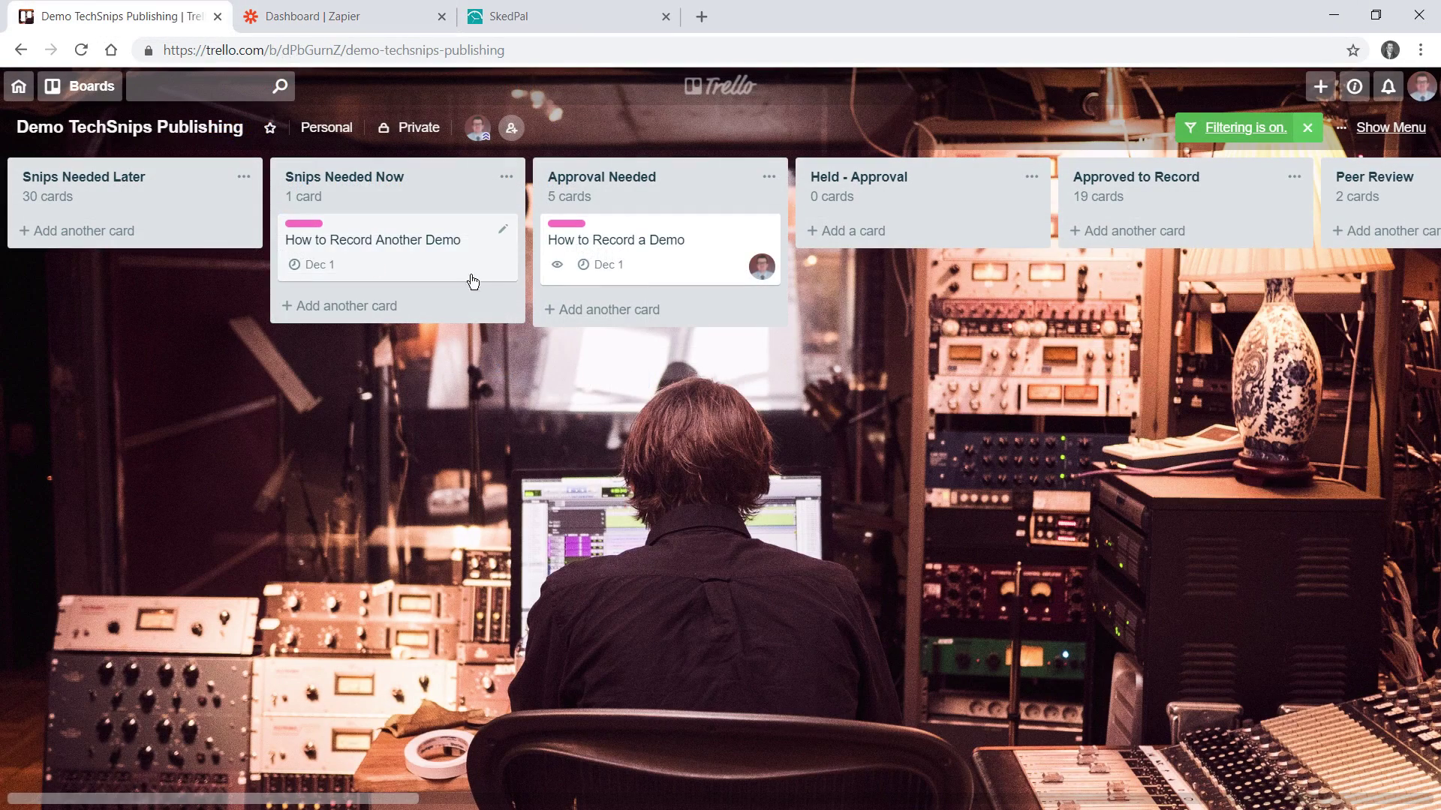
{"action": "left_click_drag", "start_coordinate": [469, 279], "coordinate": [655, 336]}
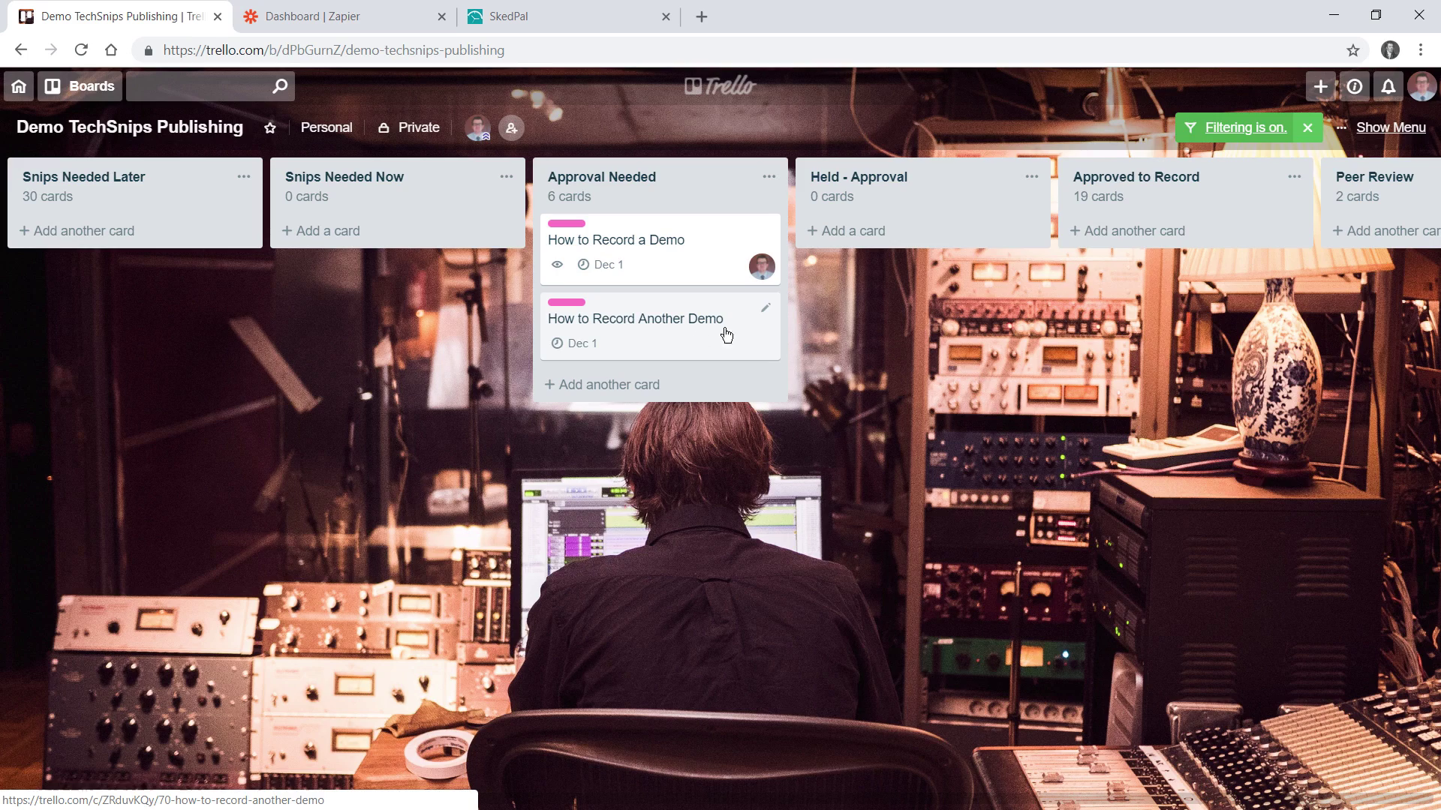
{"action": "left_click", "coordinate": [765, 308]}
{"action": "left_click", "coordinate": [862, 343]}
{"action": "key", "text": "Return"}
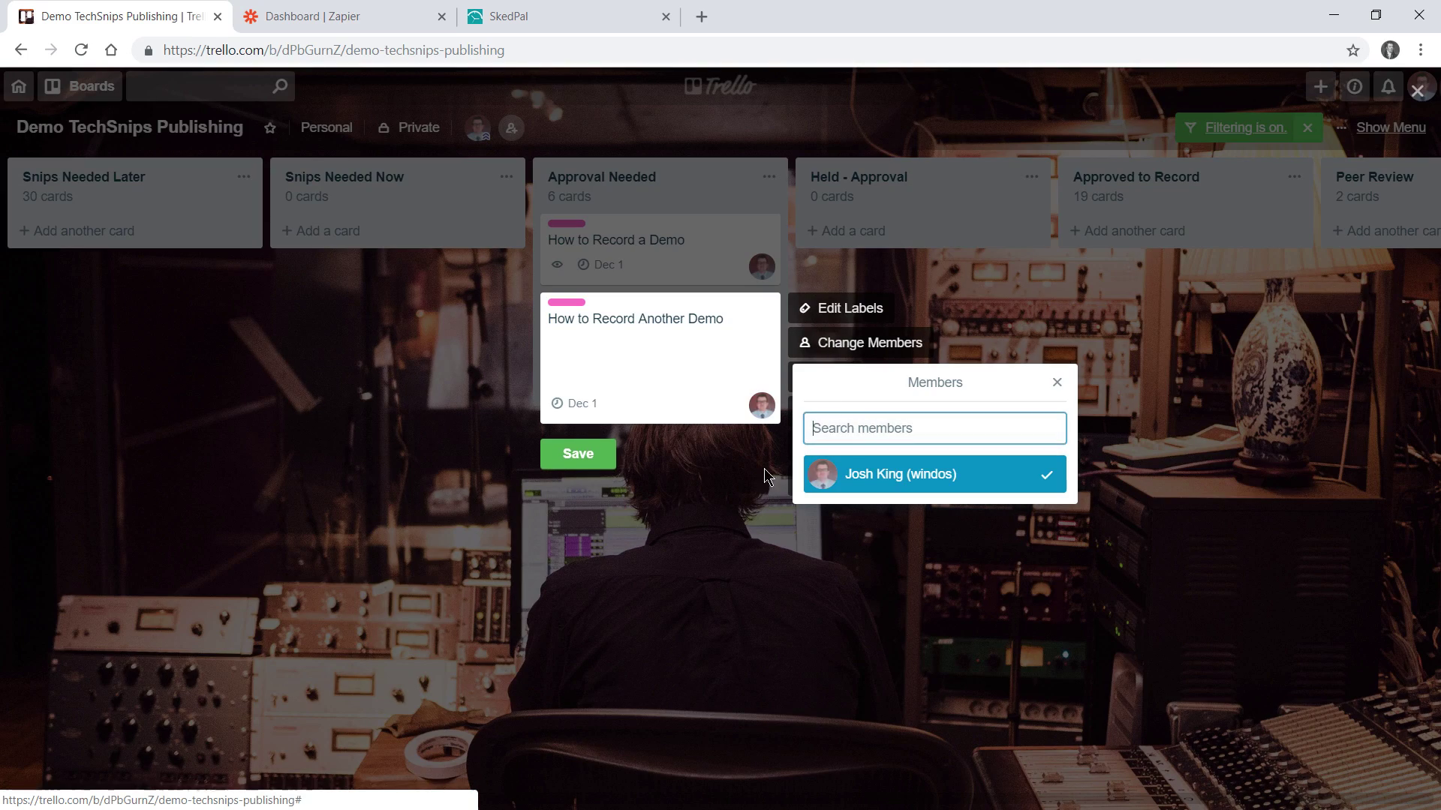
{"action": "left_click", "coordinate": [596, 452]}
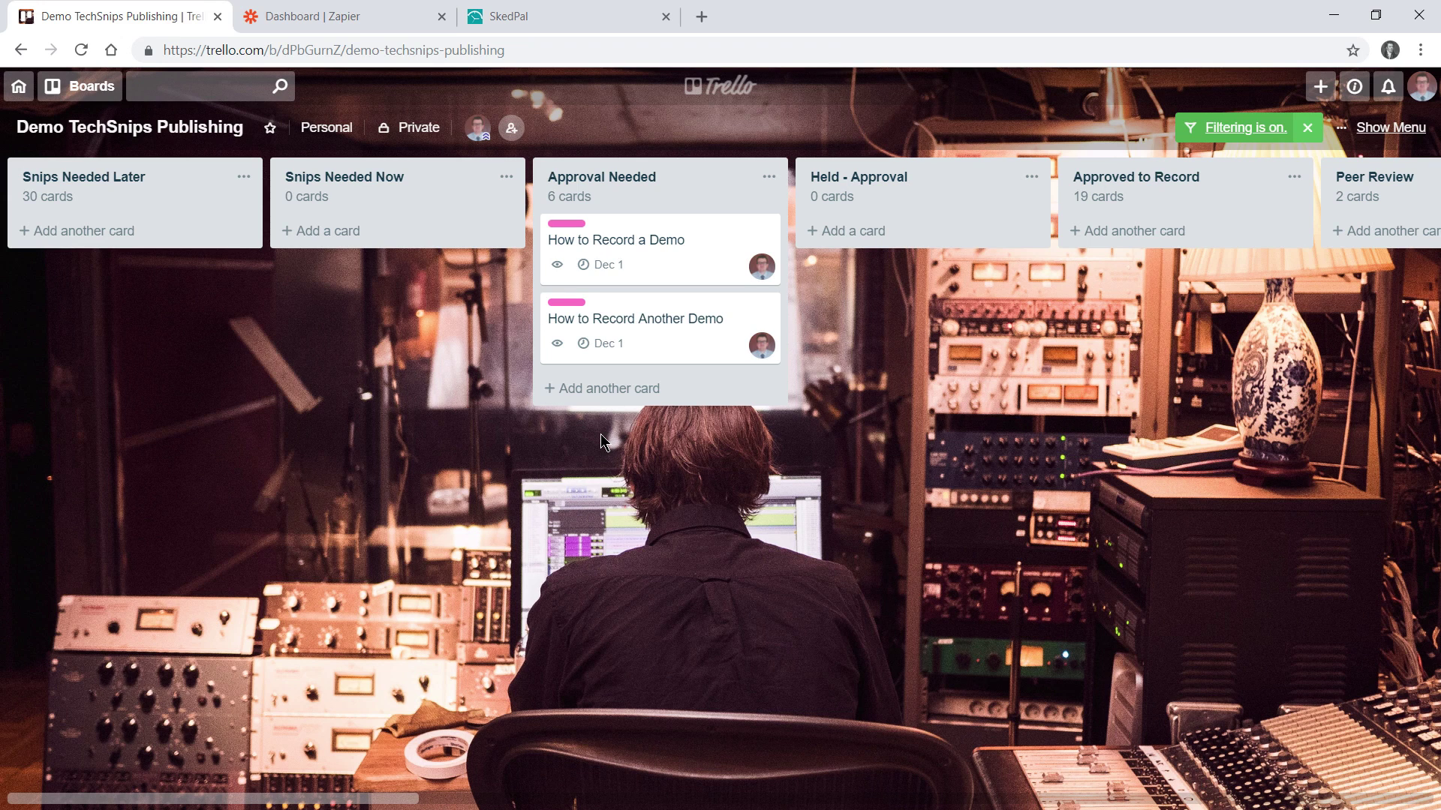
{"action": "left_click", "coordinate": [354, 18]}
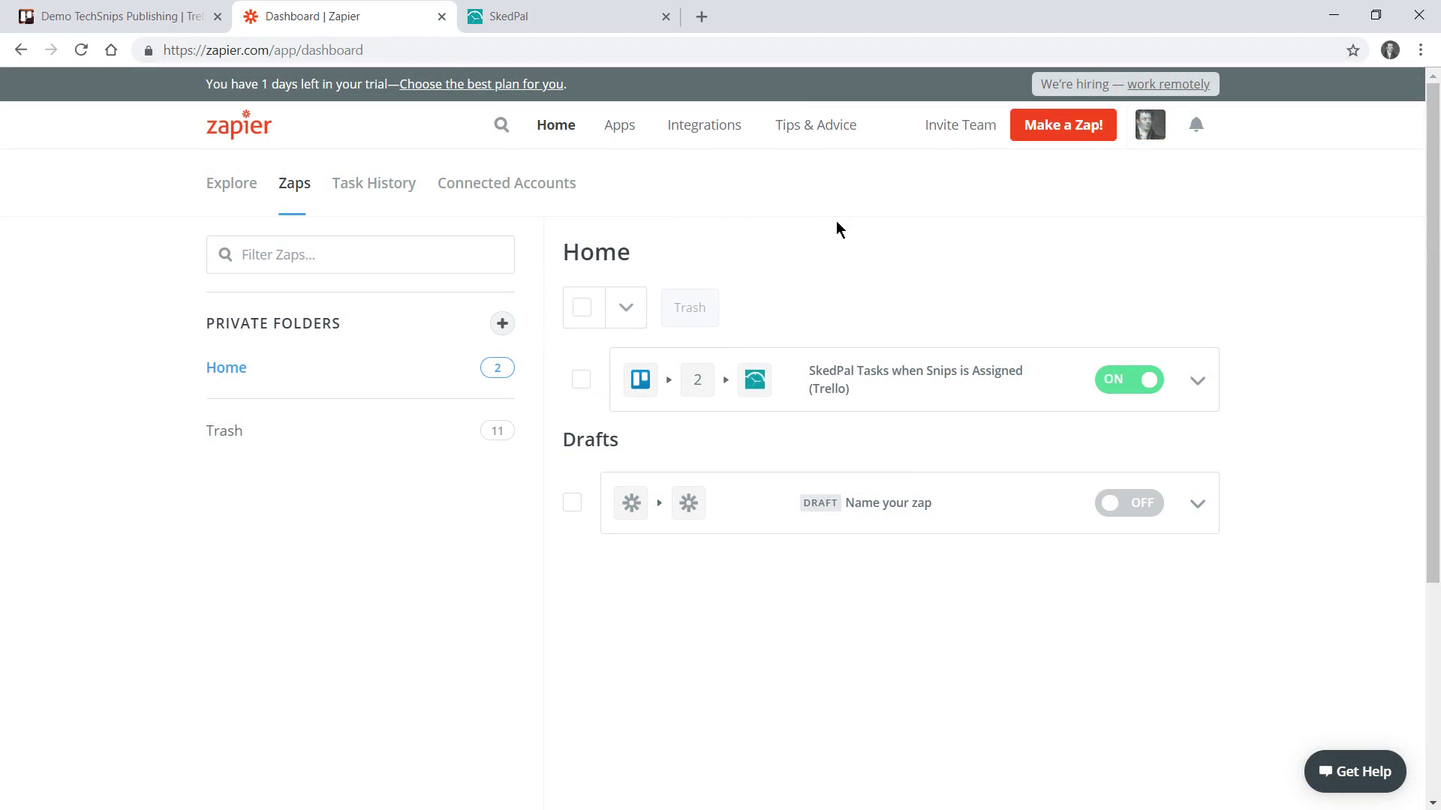
Manually run the SkedPal Tasks zap, confirm its run status, and close the report
{"action": "left_click", "coordinate": [1198, 380]}
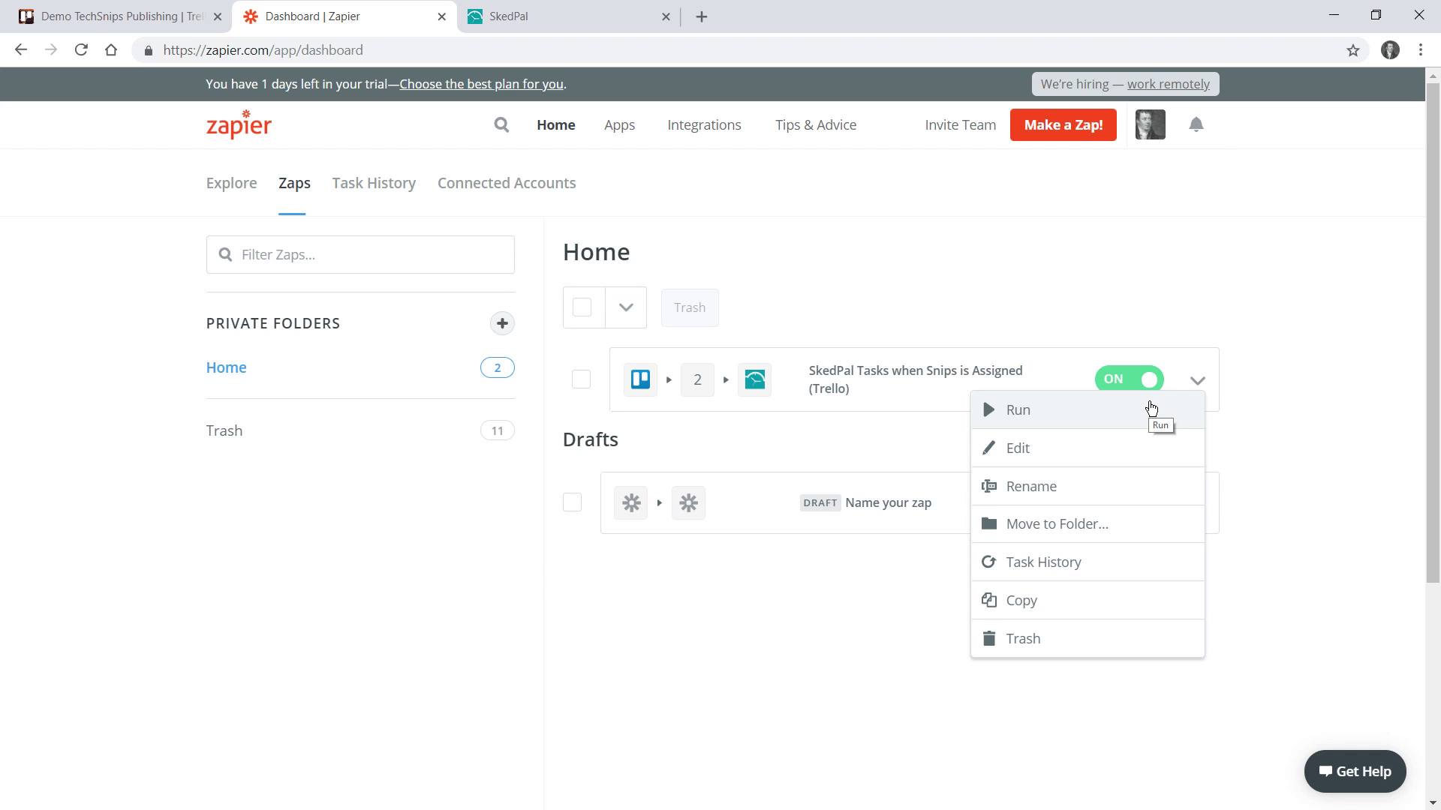
{"action": "left_click", "coordinate": [1157, 411]}
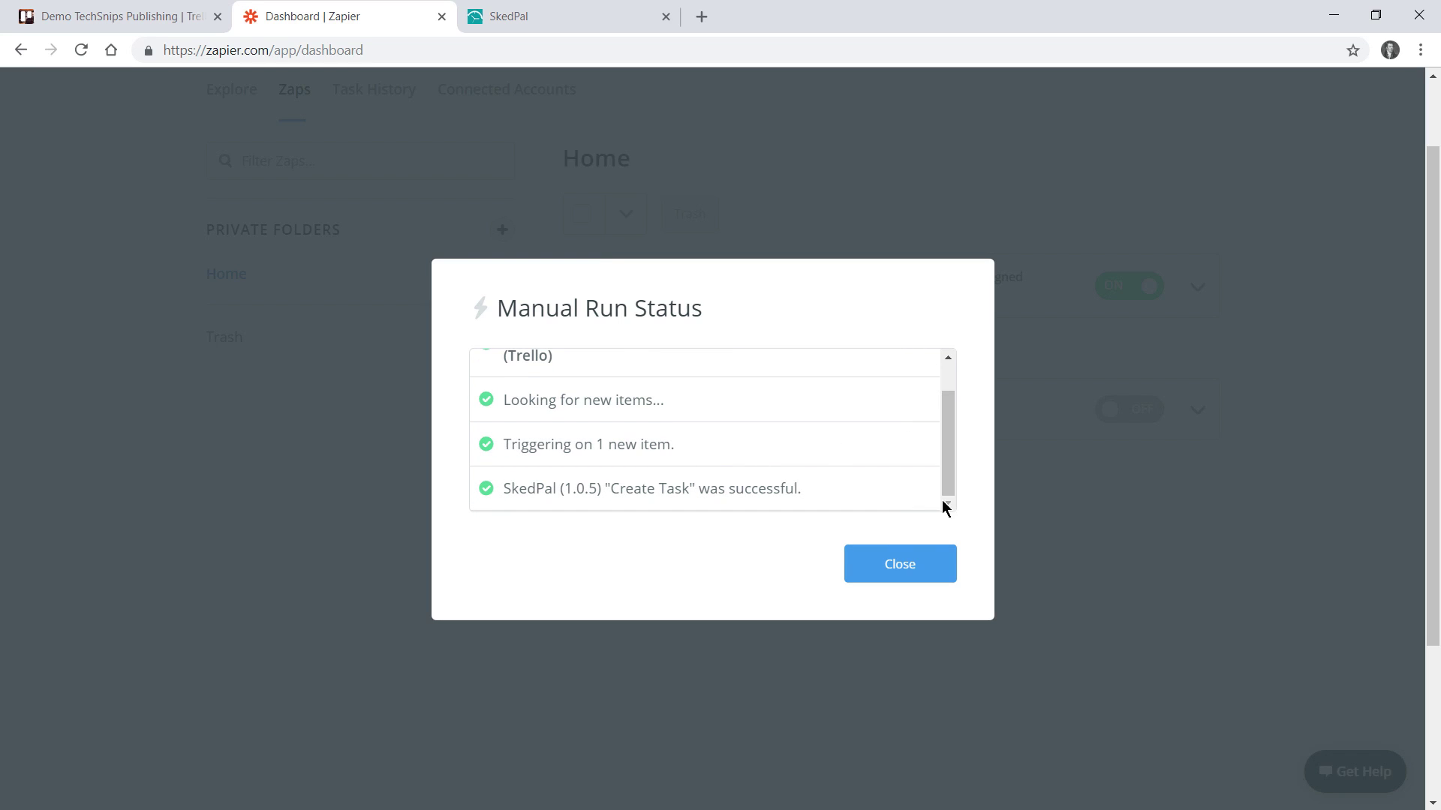
{"action": "left_click", "coordinate": [926, 573]}
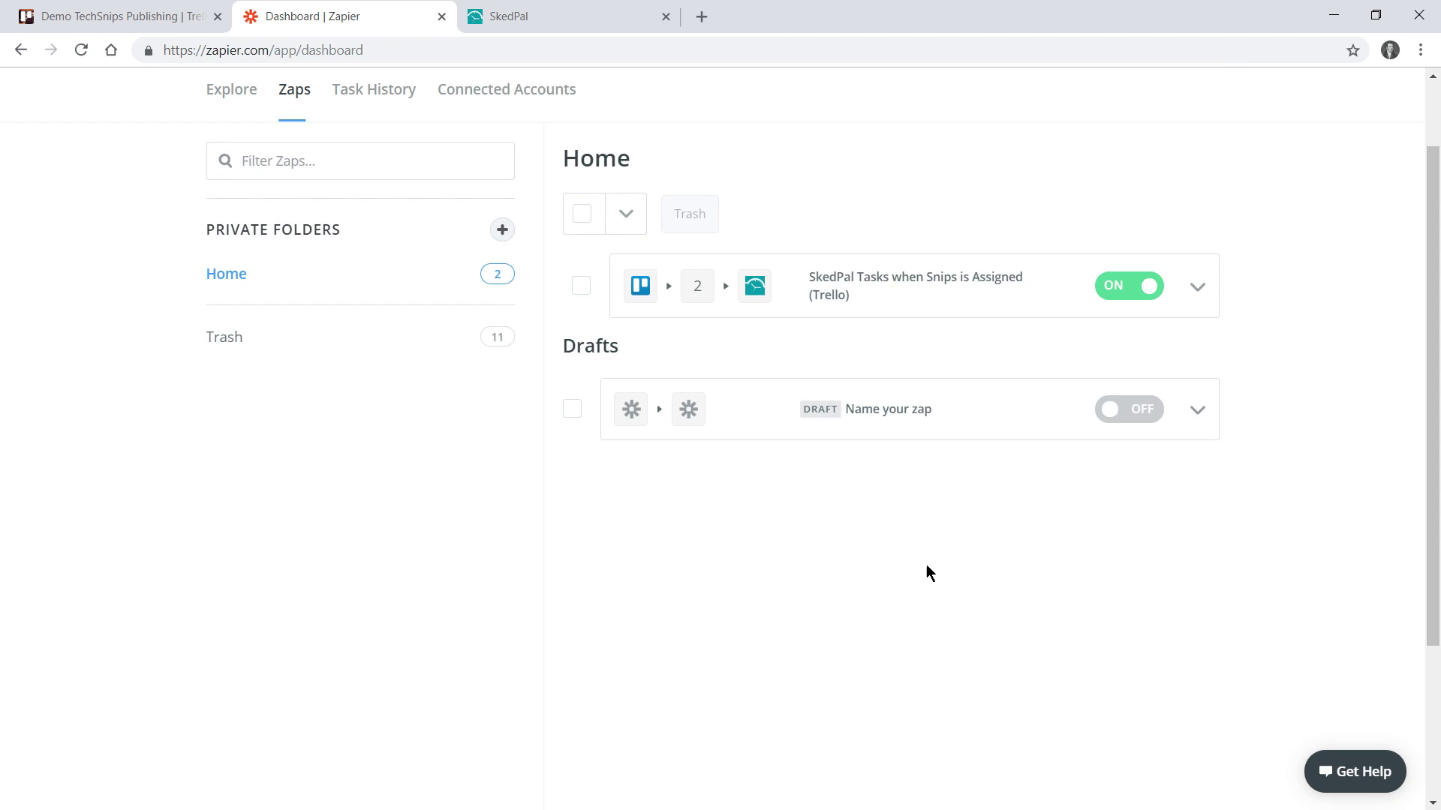